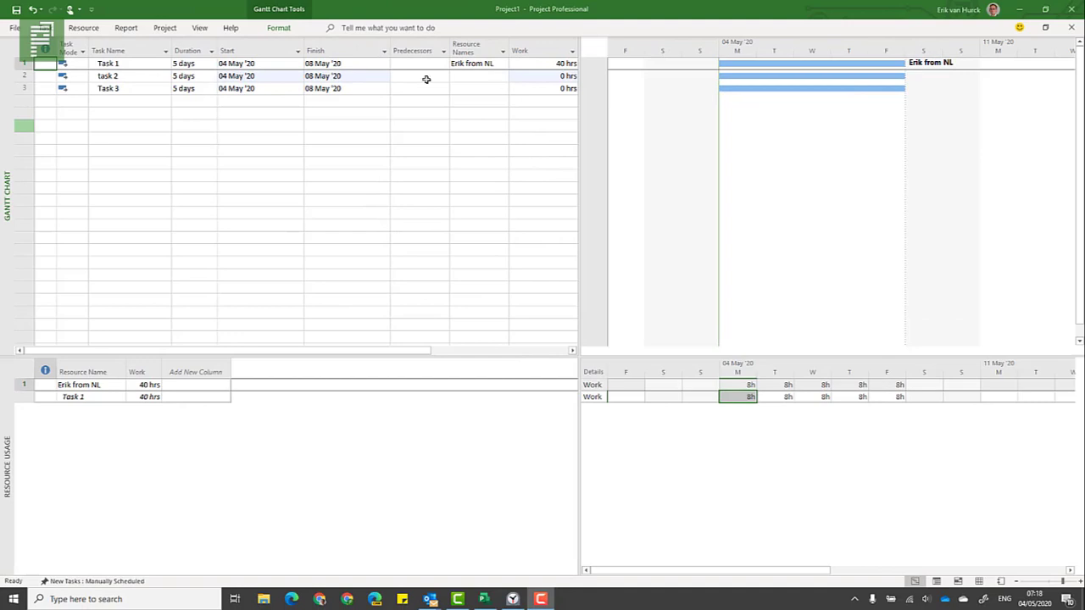
Check which resources can be assigned to task 2, leaving the task unassigned
{"action": "left_click", "coordinate": [490, 78]}
{"action": "left_click", "coordinate": [504, 75]}
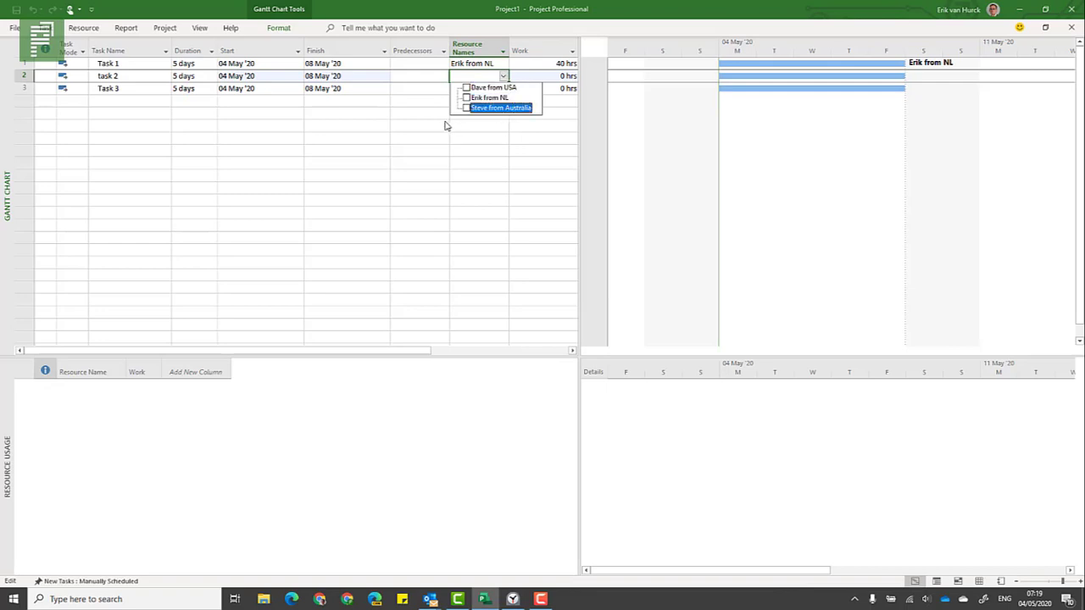
{"action": "key", "text": "Escape"}
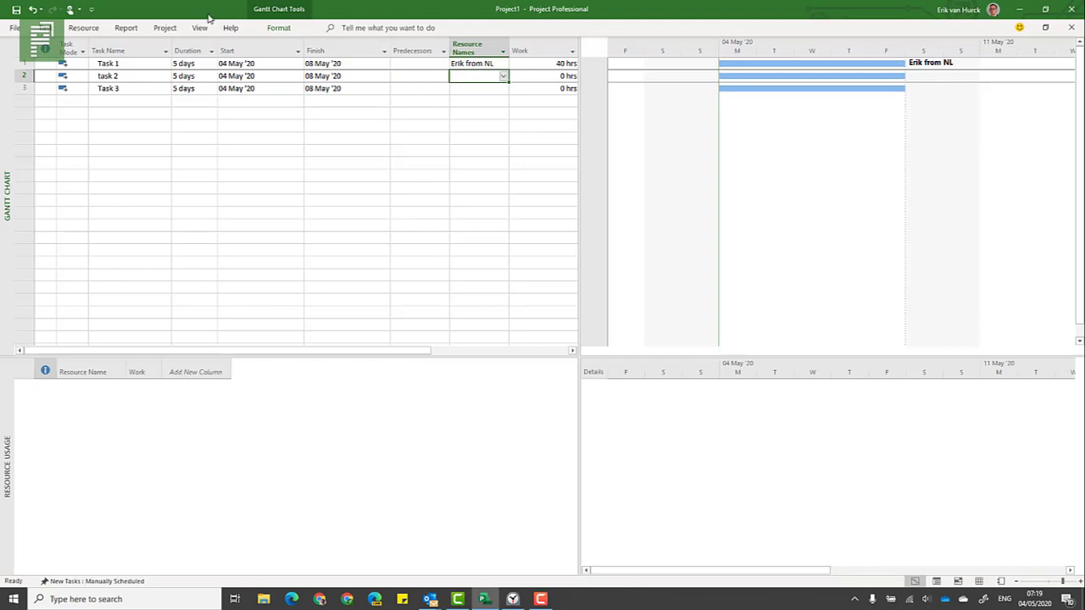
Open the project's Change Working Time settings and select the New York Standard calendar
{"action": "left_click", "coordinate": [170, 29]}
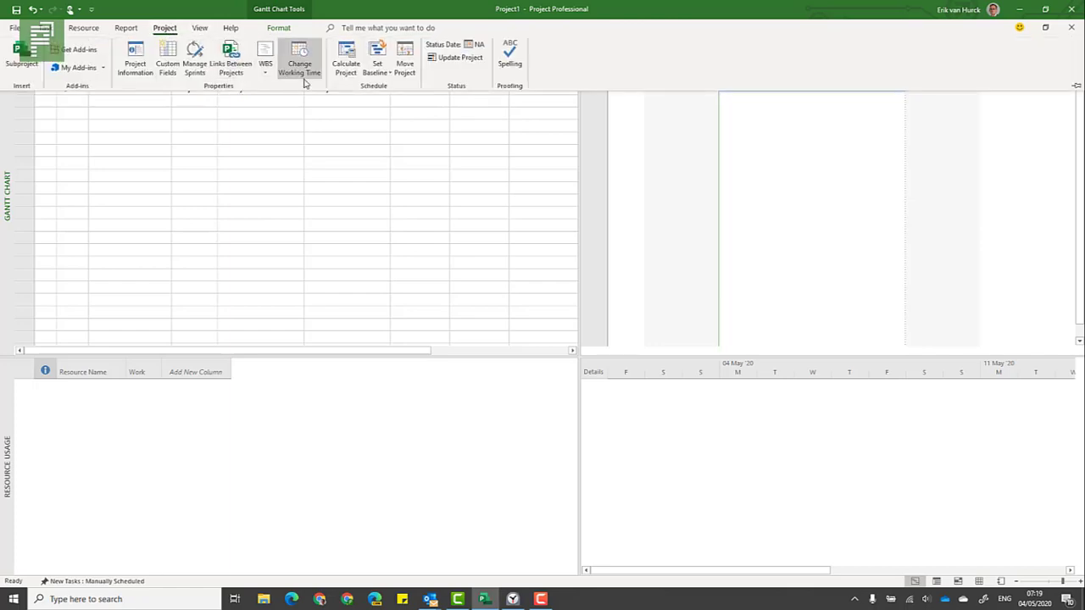
{"action": "left_click", "coordinate": [246, 12]}
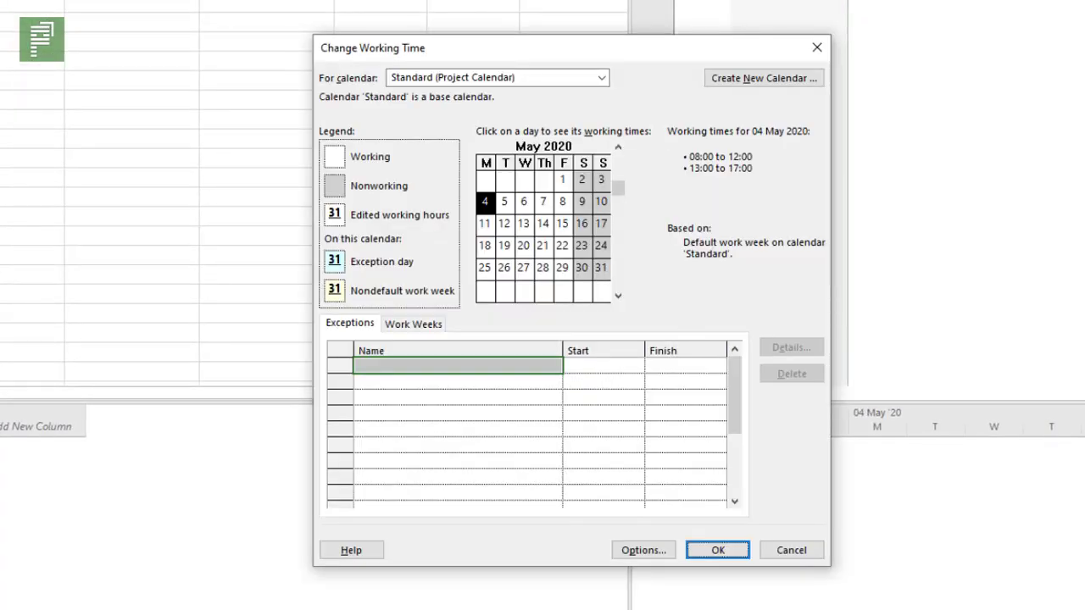
{"action": "left_click", "coordinate": [593, 78]}
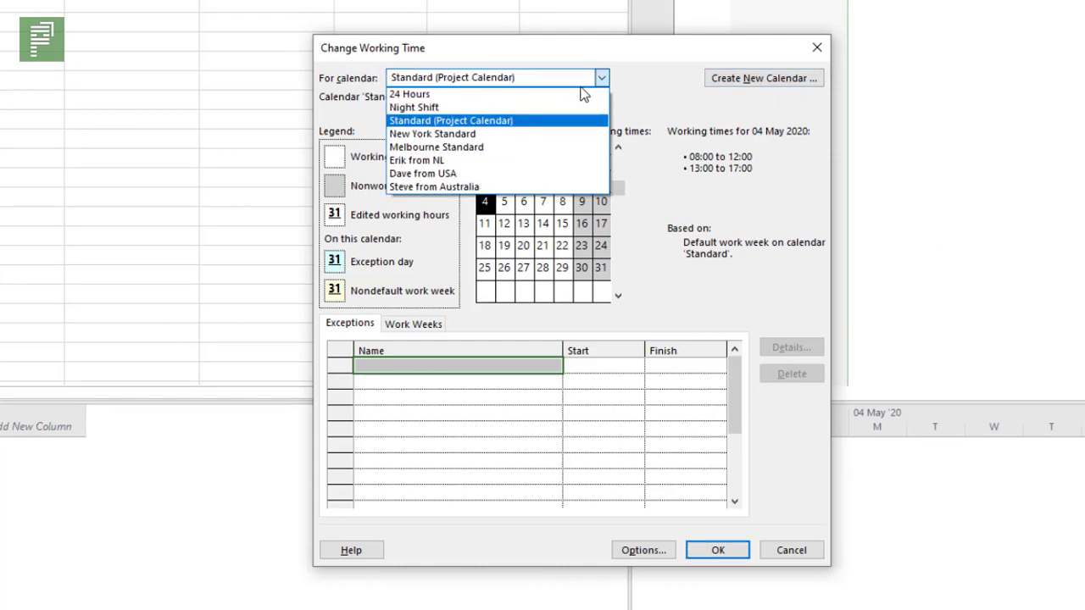
{"action": "left_click", "coordinate": [482, 134]}
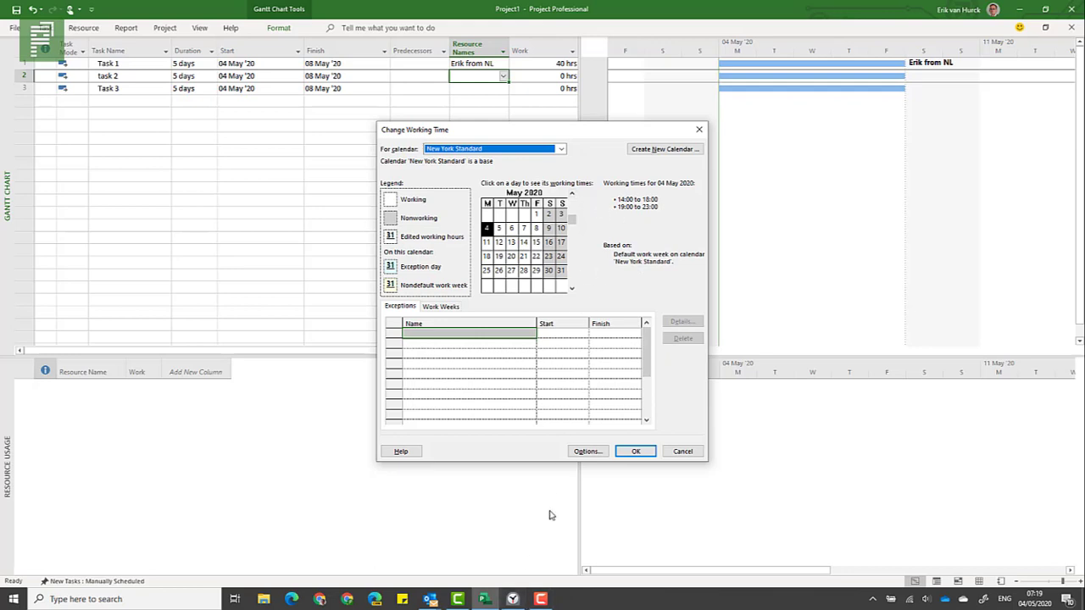
Switch to Alarms & Clock to compare the New York and Melbourne time differences with local time, and return to the project
{"action": "left_click", "coordinate": [512, 597]}
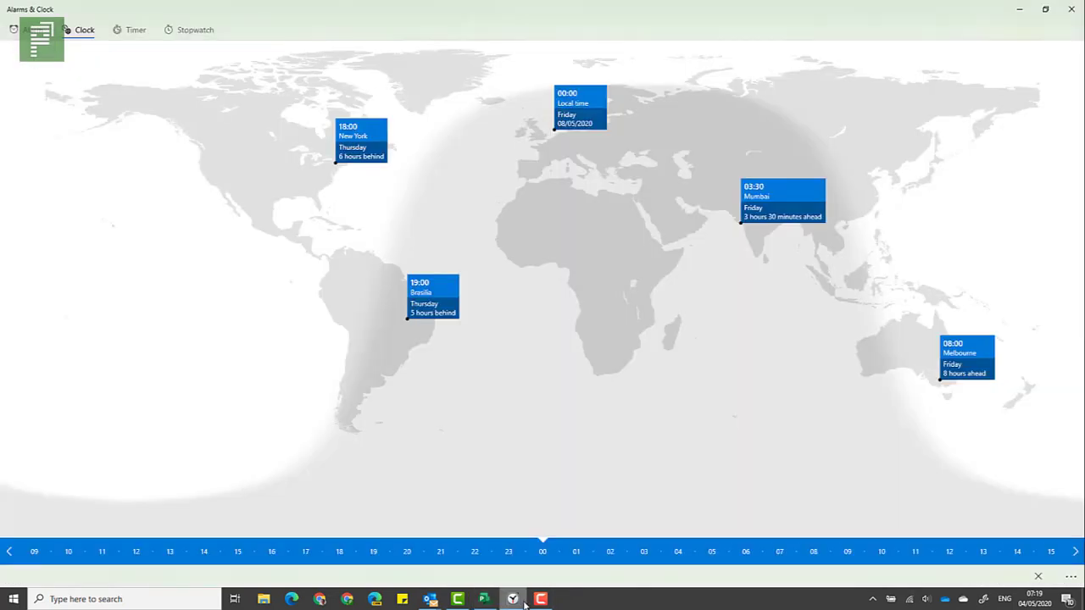
{"action": "left_click", "coordinate": [204, 552]}
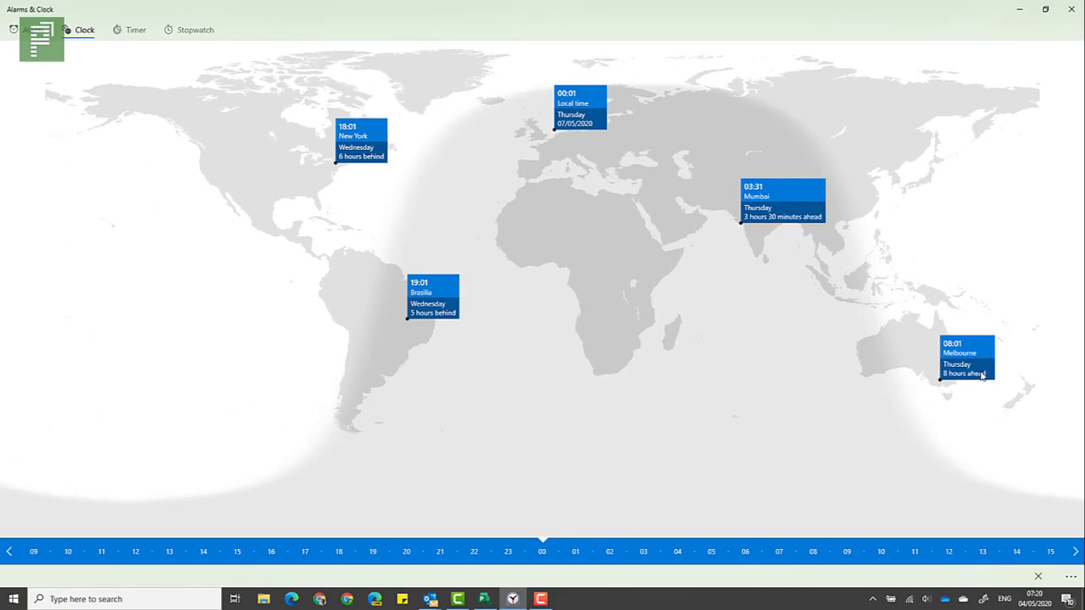
{"action": "key", "text": "alt+Tab"}
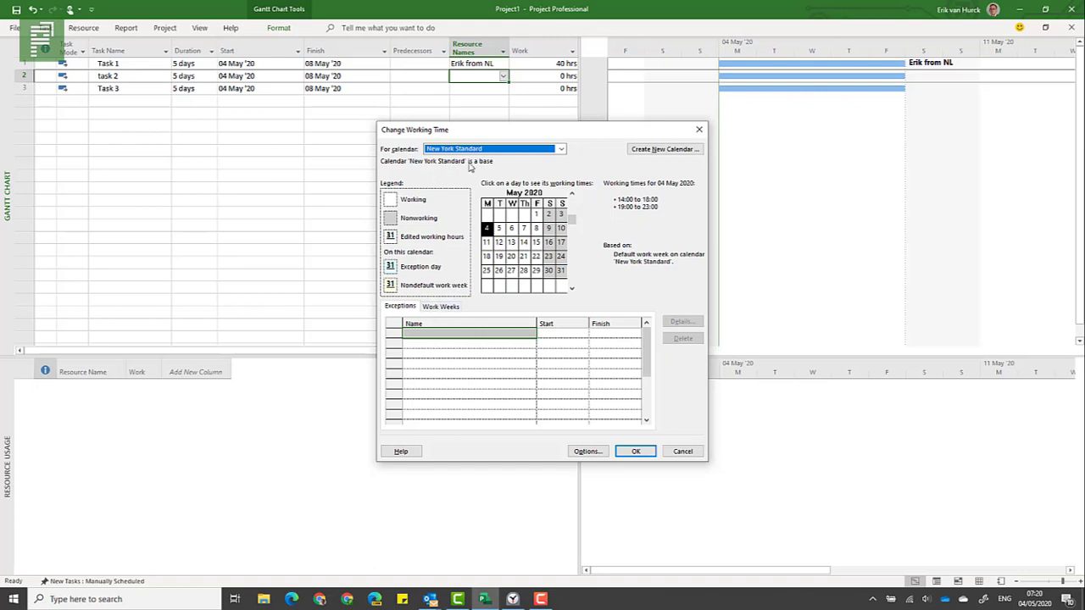
Review the weekday working times in the default work week of the New York Standard calendar without changing them
{"action": "left_click", "coordinate": [442, 308]}
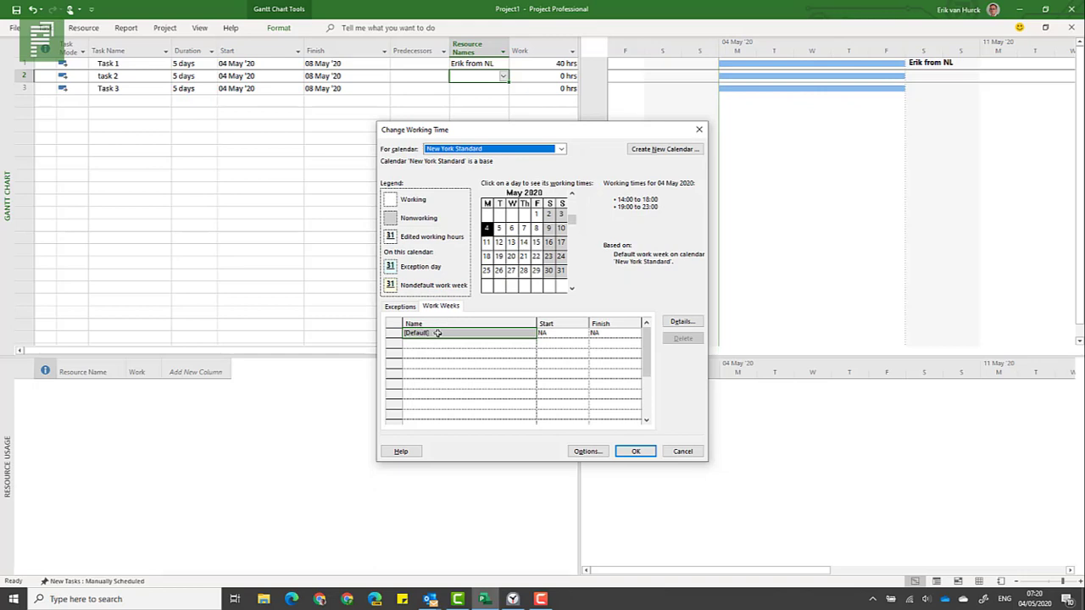
{"action": "left_click", "coordinate": [682, 322]}
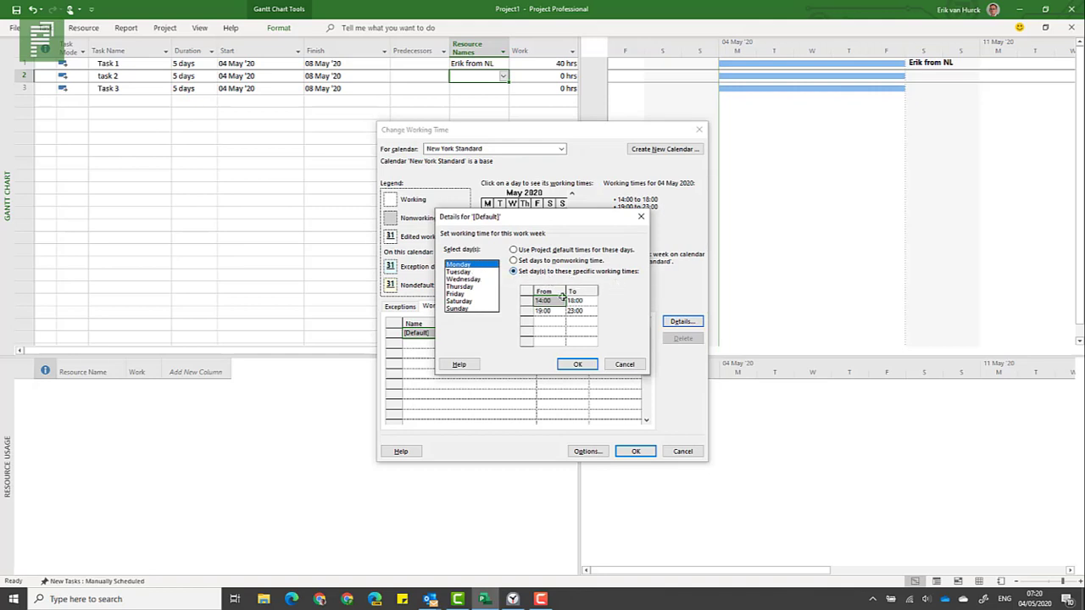
{"action": "left_click", "coordinate": [491, 273]}
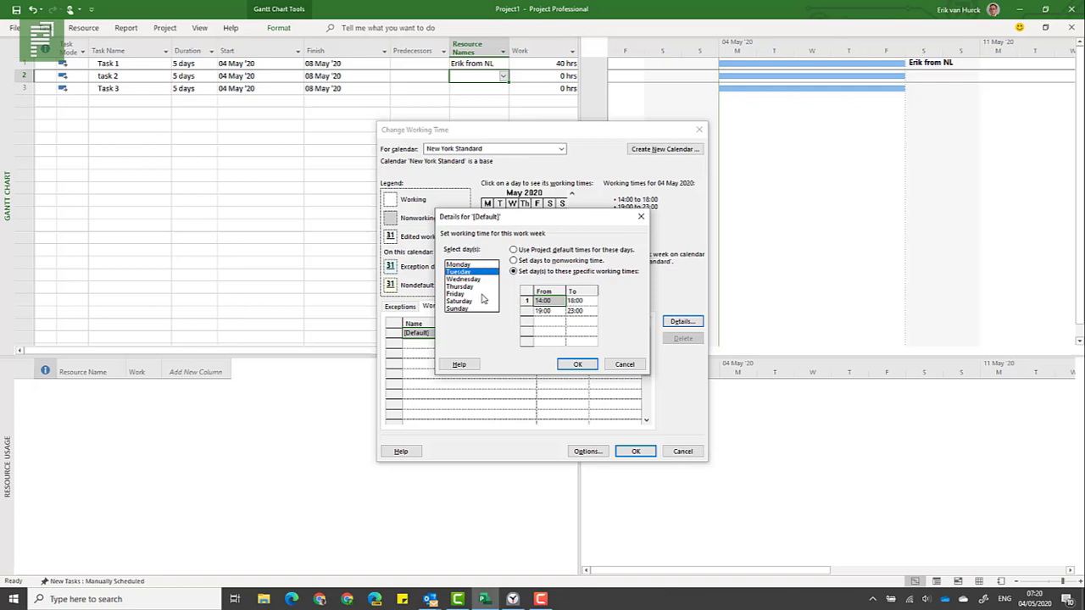
{"action": "left_click", "coordinate": [483, 301]}
{"action": "left_click", "coordinate": [483, 294]}
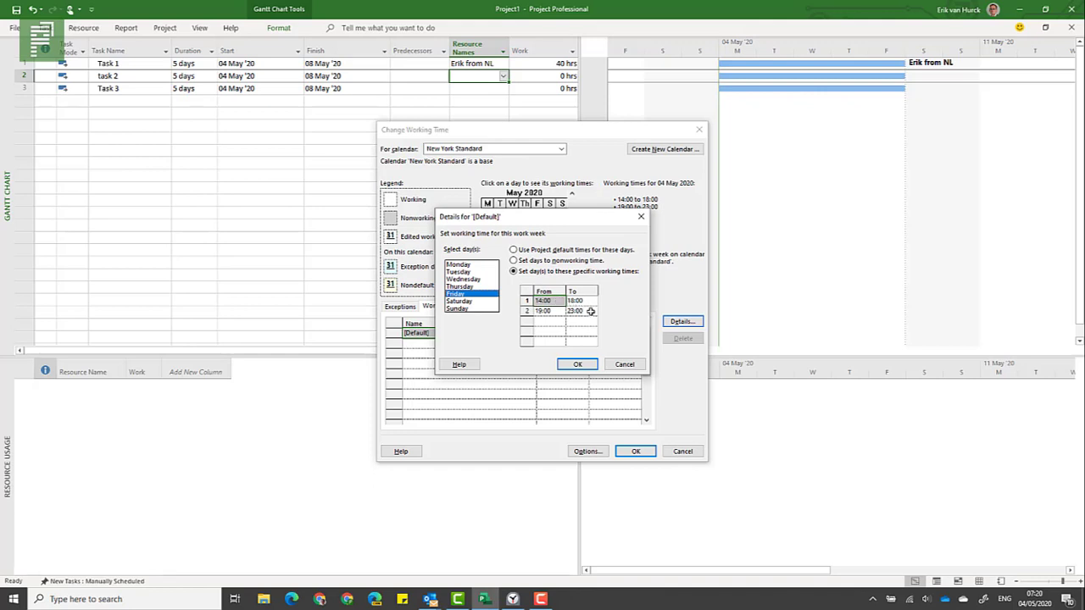
{"action": "left_click", "coordinate": [611, 365]}
{"action": "scroll", "coordinate": [568, 200], "scroll_direction": "down", "scroll_amount": 2}
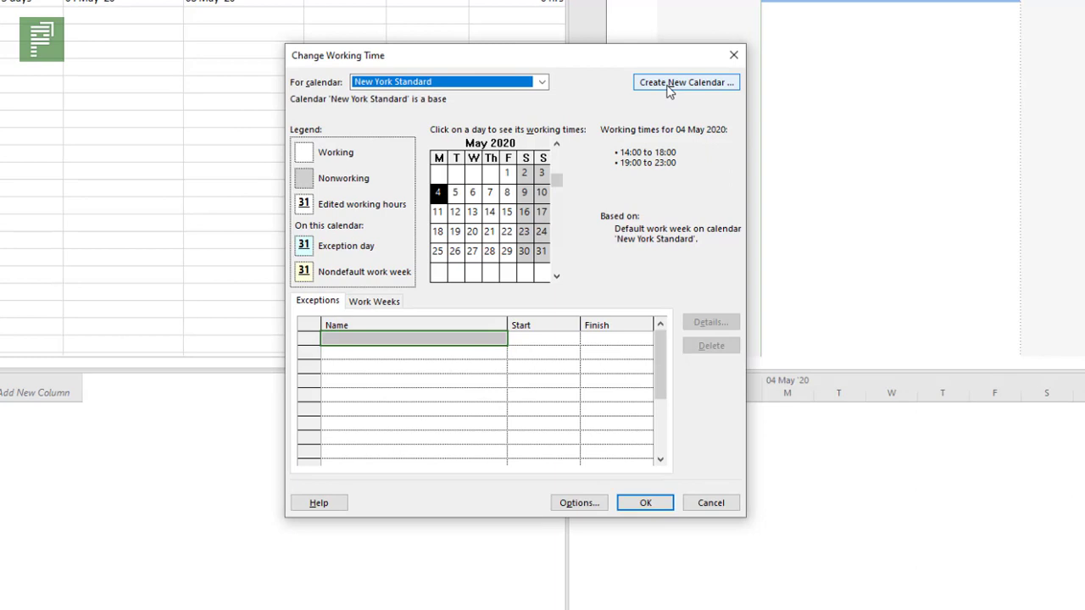
Create a new base calendar named Melbourne Standard as a copy of the Standard calendar
{"action": "left_click", "coordinate": [668, 83]}
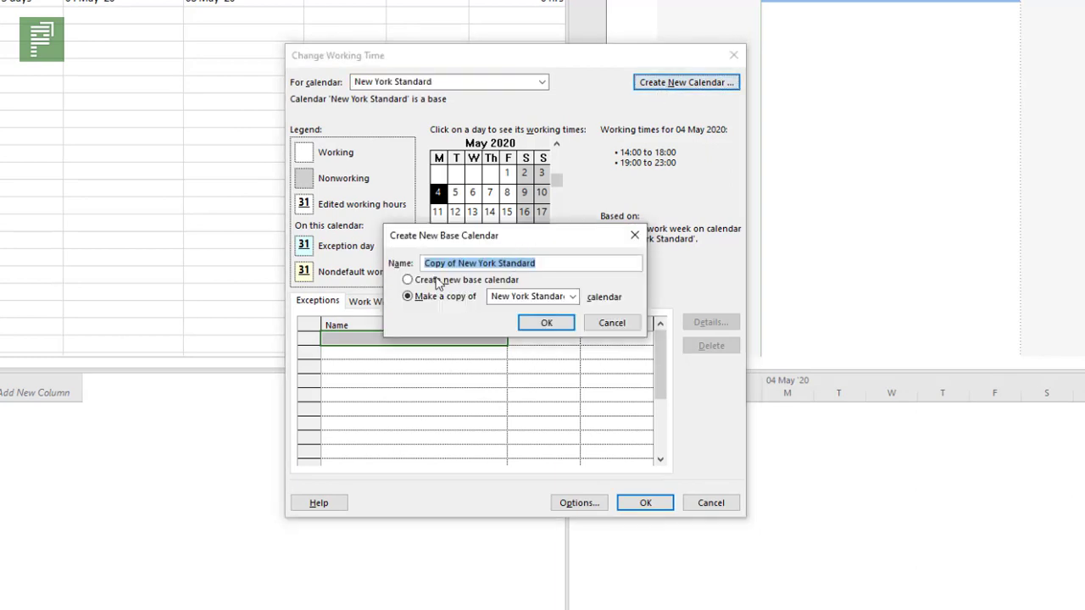
{"action": "left_click", "coordinate": [532, 296]}
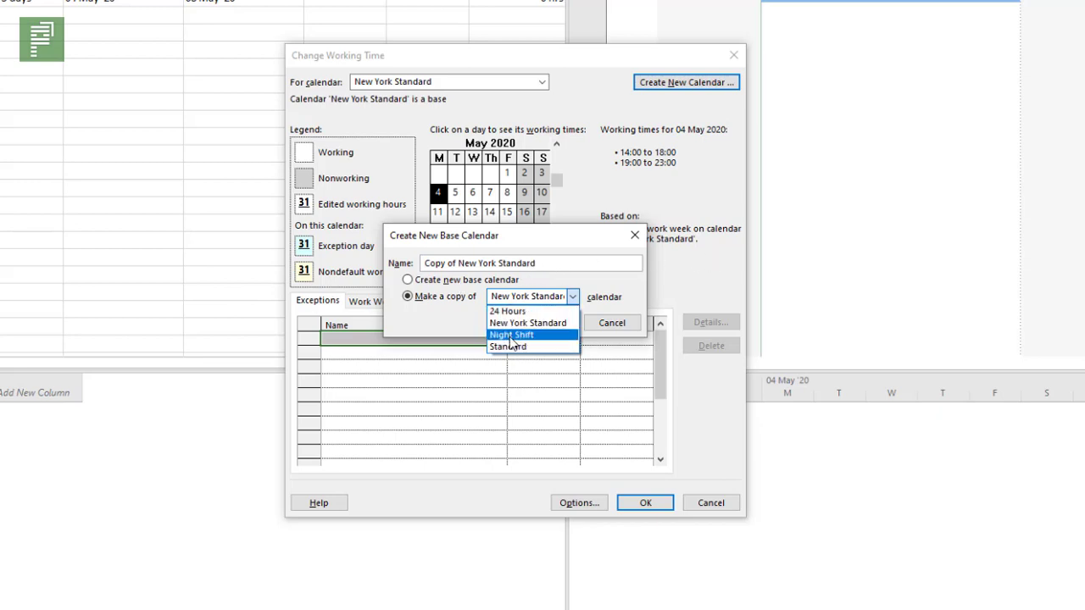
{"action": "left_click", "coordinate": [510, 347]}
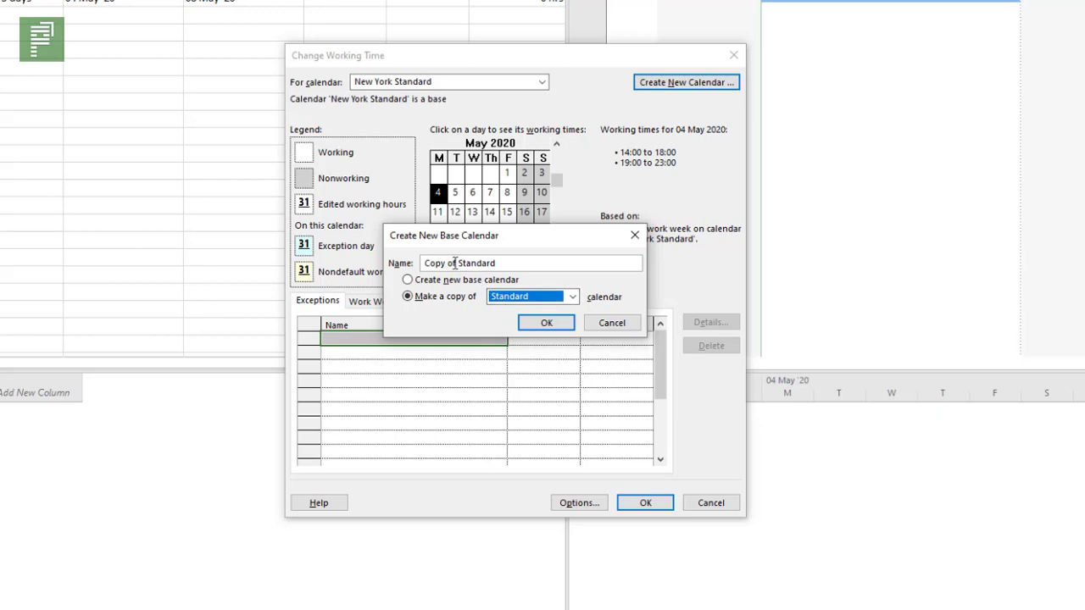
{"action": "left_click_drag", "start_coordinate": [456, 262], "coordinate": [424, 263]}
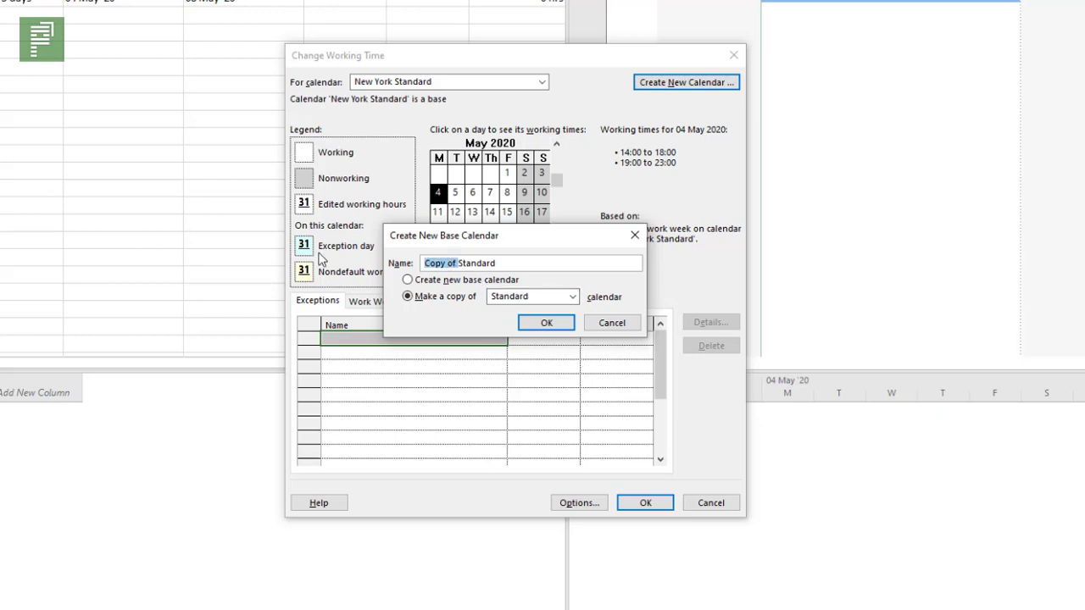
{"action": "type", "text": "Melbourne"}
{"action": "left_click", "coordinate": [570, 327]}
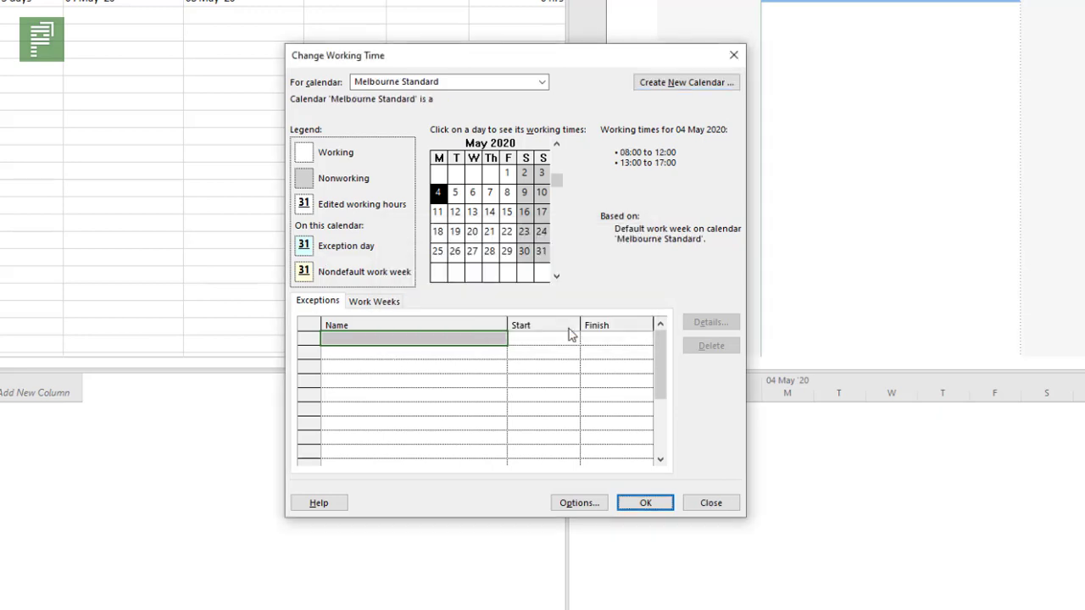
In Melbourne Standard's default work week, set specific Monday working times of 00:00 to 04:00 and 05:00 to 09:00
{"action": "left_click", "coordinate": [390, 303]}
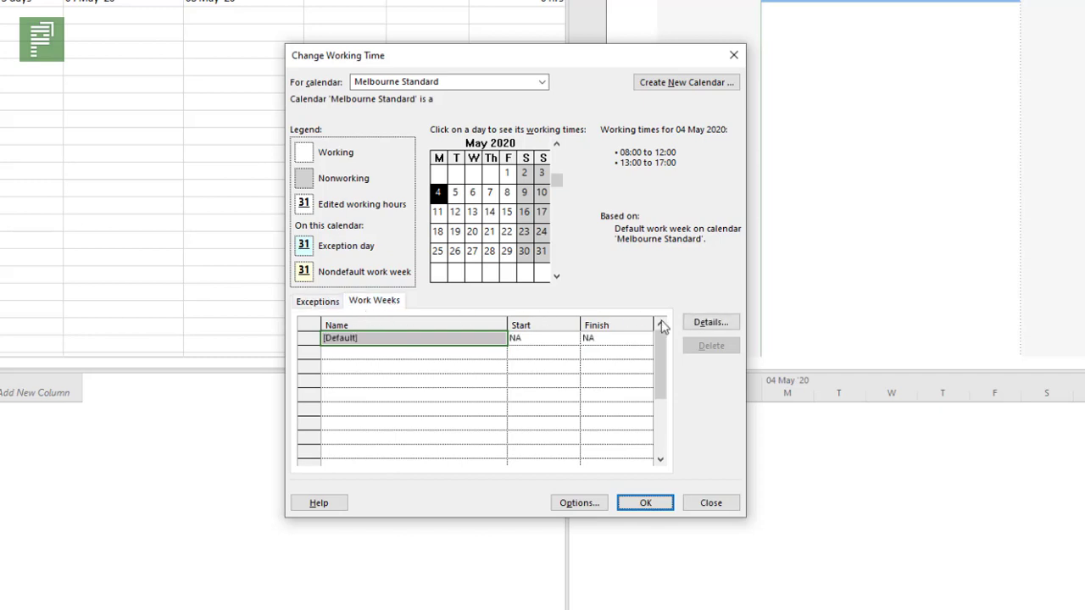
{"action": "left_click", "coordinate": [710, 323]}
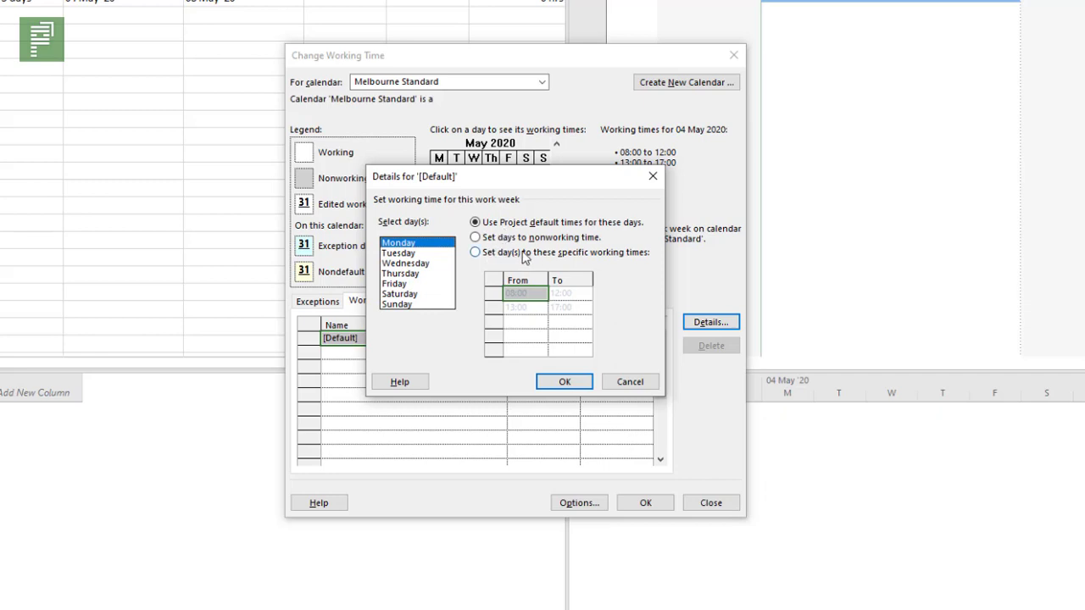
{"action": "left_click", "coordinate": [523, 252]}
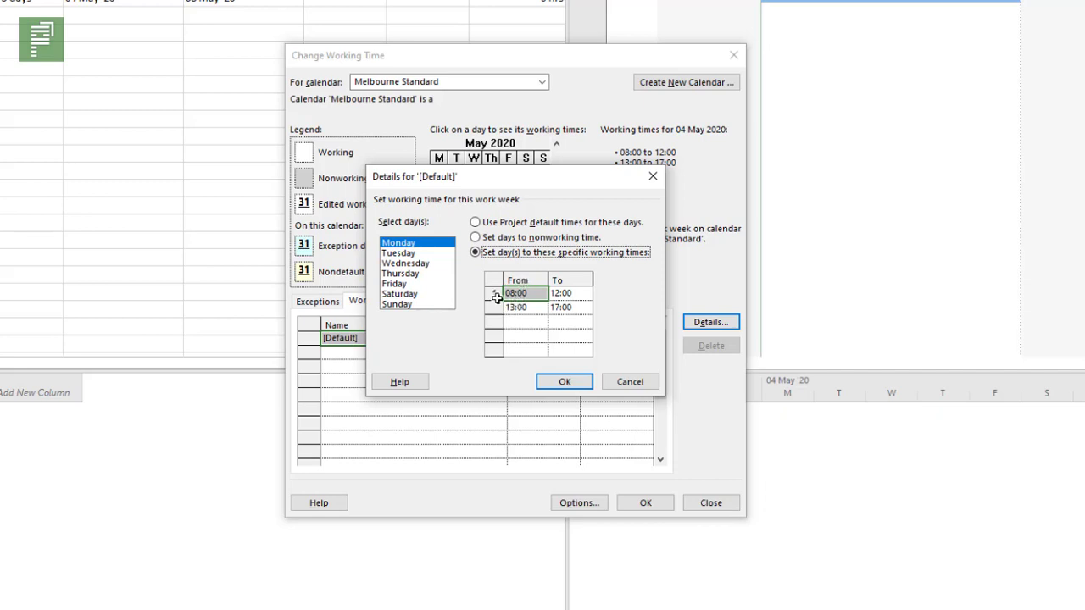
{"action": "left_click", "coordinate": [517, 294]}
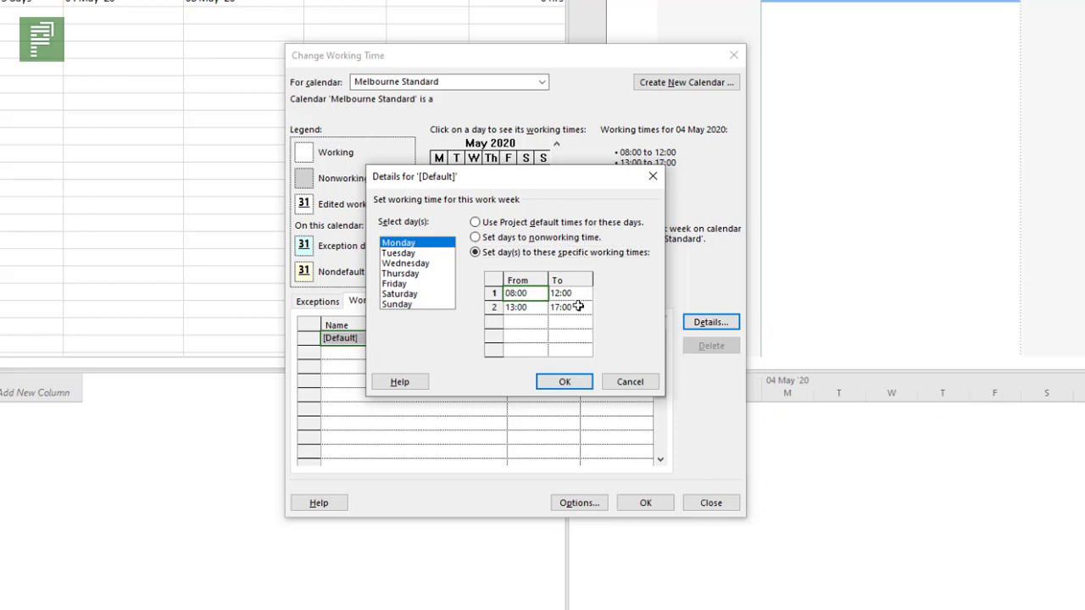
{"action": "type", "text": "00"}
{"action": "left_click", "coordinate": [573, 294]}
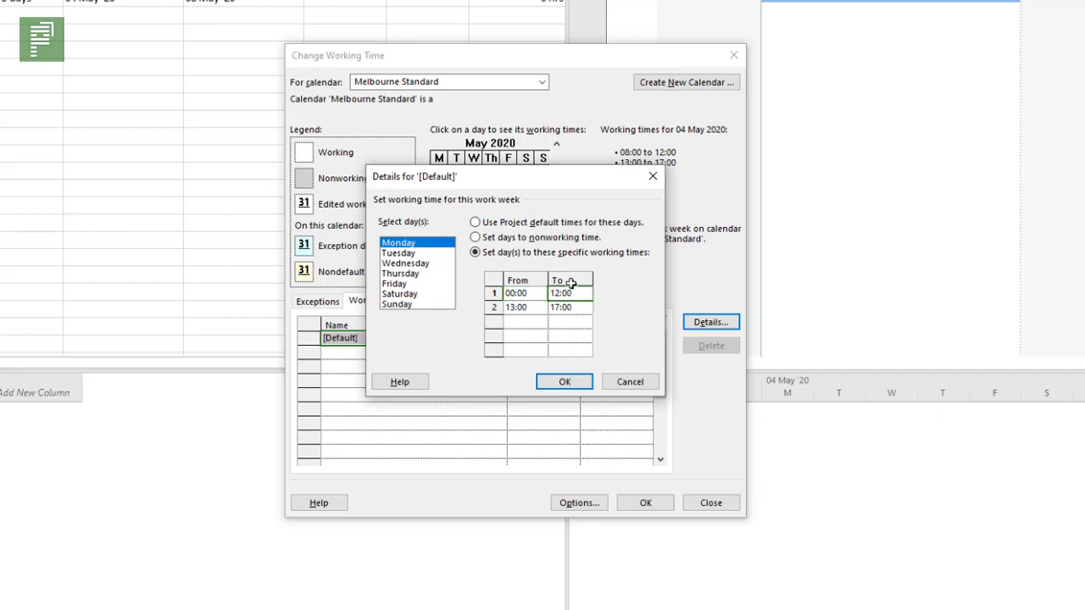
{"action": "type", "text": "0"}
{"action": "left_click", "coordinate": [516, 308]}
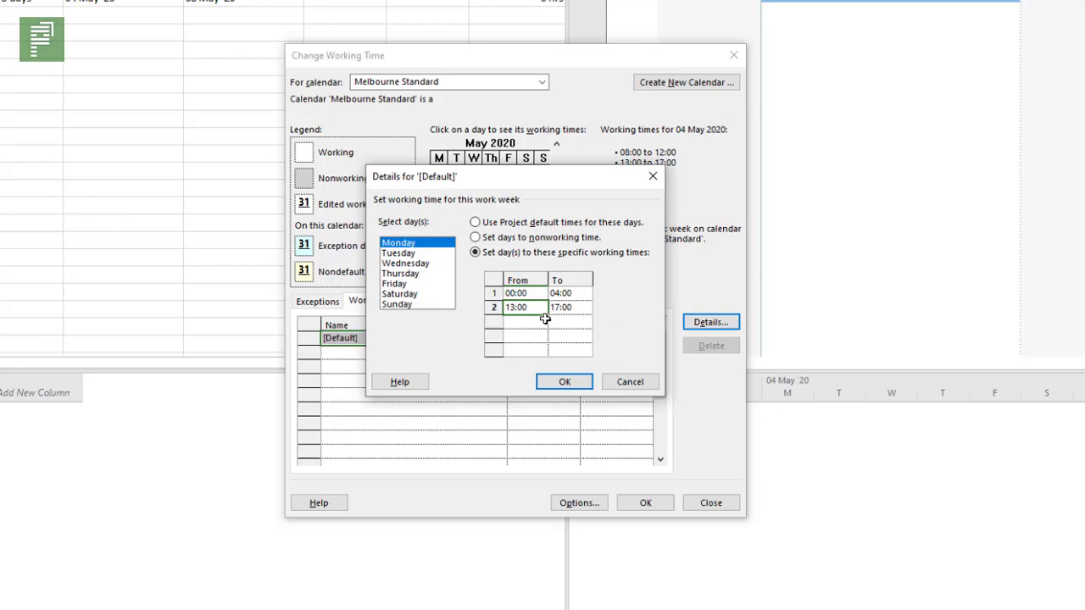
{"action": "type", "text": "05"}
{"action": "key", "text": "Tab"}
{"action": "type", "text": "0"}
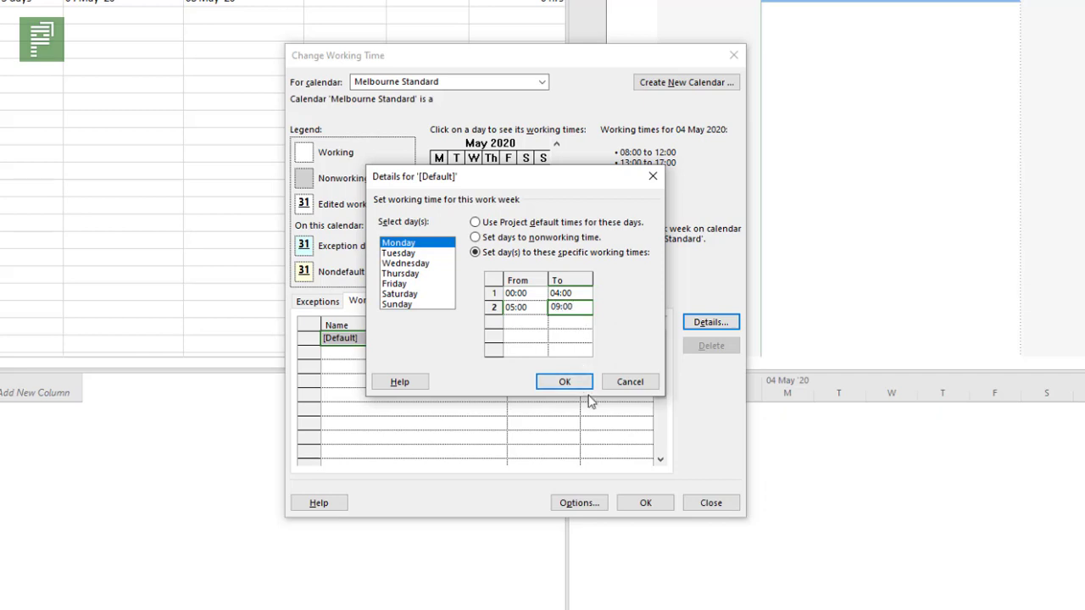
Set the Tuesday and Wednesday working times to 00:00 to 04:00 and 05:00 to 09:00
{"action": "left_click", "coordinate": [402, 254]}
{"action": "left_click", "coordinate": [570, 293]}
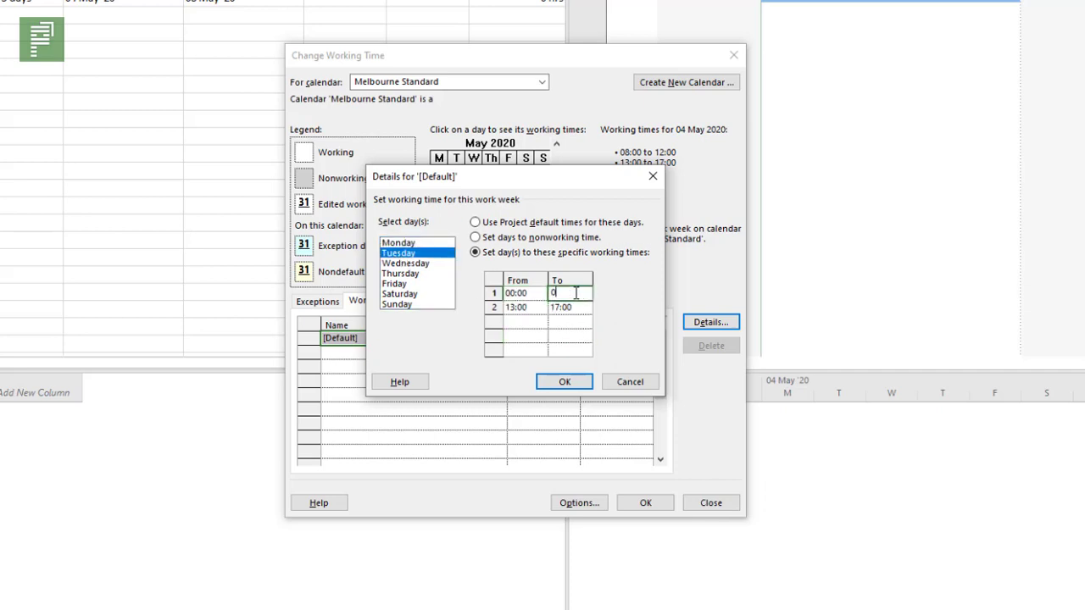
{"action": "left_click", "coordinate": [405, 263]}
{"action": "left_click", "coordinate": [515, 290]}
{"action": "type", "text": "00:00"}
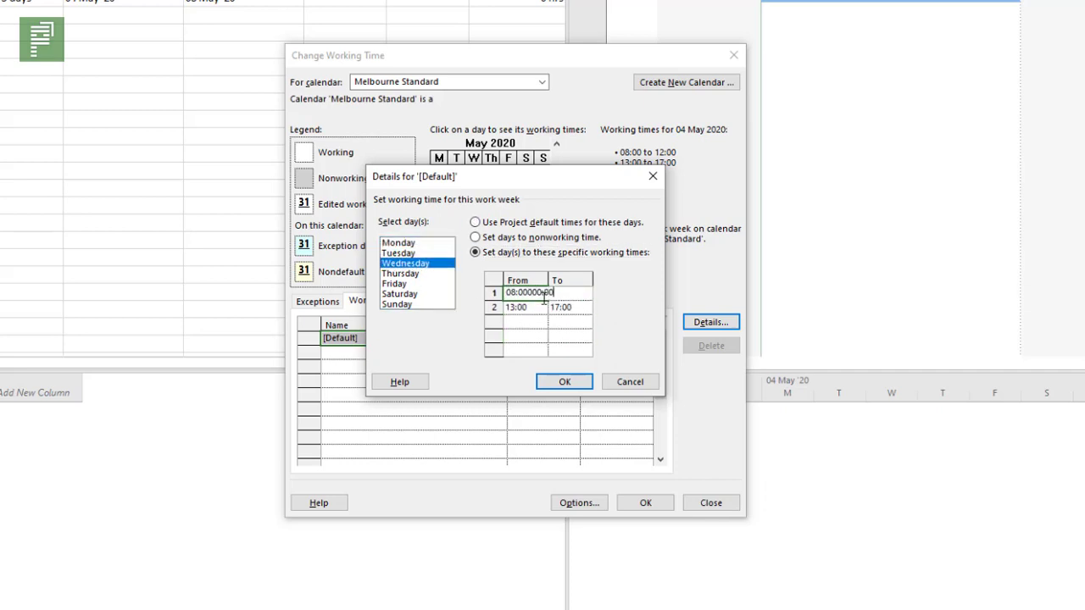
{"action": "key", "text": "Tab"}
{"action": "type", "text": "04:00"}
{"action": "left_click", "coordinate": [518, 307]}
{"action": "type", "text": "05:00"}
{"action": "left_click", "coordinate": [573, 308]}
{"action": "type", "text": "09:00"}
Set the Thursday working times to 00:00 to 04:00 and 05:00 to 09:00
{"action": "left_click", "coordinate": [399, 273]}
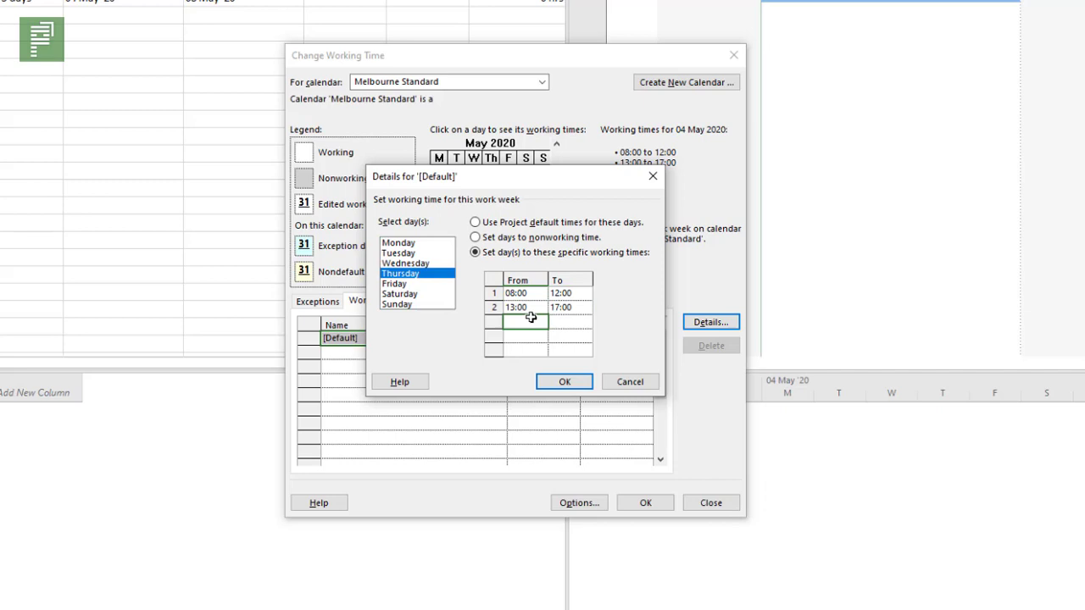
{"action": "type", "text": "00:00"}
{"action": "key", "text": "Tab"}
{"action": "type", "text": "04:00"}
{"action": "key", "text": "Tab"}
{"action": "type", "text": "05:00"}
{"action": "key", "text": "Tab"}
{"action": "type", "text": "09:00"}
Set the Friday working times to 00:00 to 04:00 and 05:00 to 09:00, and save the Melbourne Standard calendar changes
{"action": "left_click", "coordinate": [394, 283]}
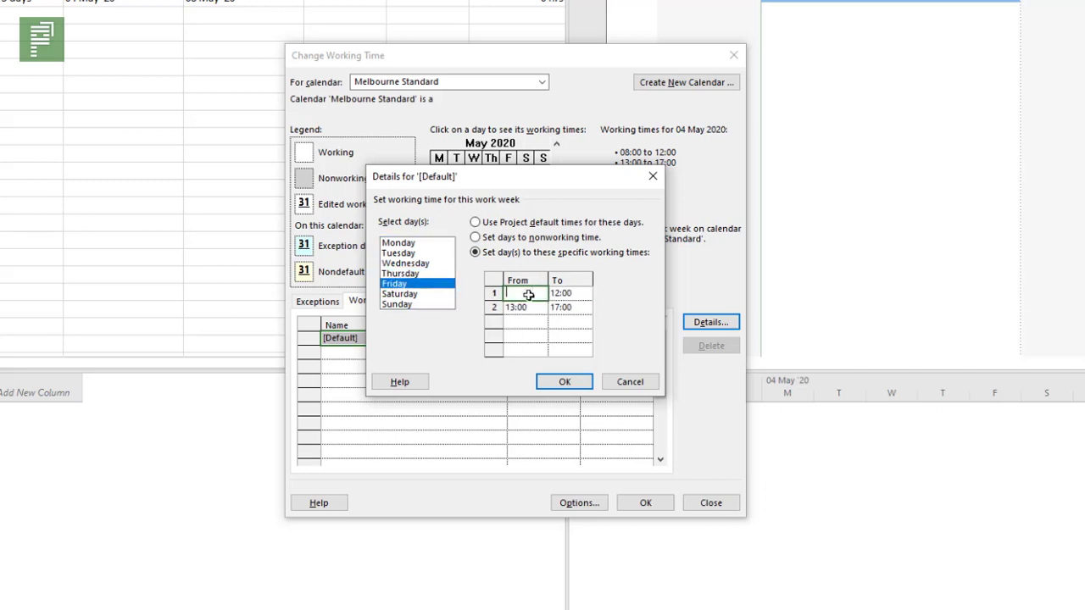
{"action": "type", "text": "00:00"}
{"action": "key", "text": "Tab"}
{"action": "type", "text": "04:00"}
{"action": "key", "text": "Tab"}
{"action": "type", "text": "05:00"}
{"action": "key", "text": "Tab"}
{"action": "type", "text": "09:00"}
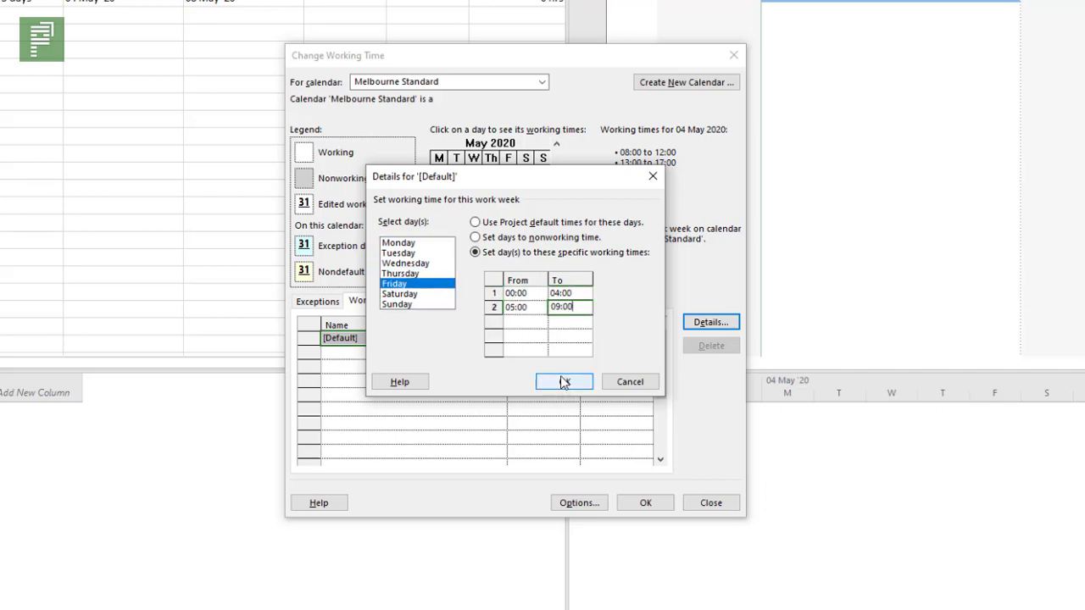
{"action": "left_click", "coordinate": [563, 381]}
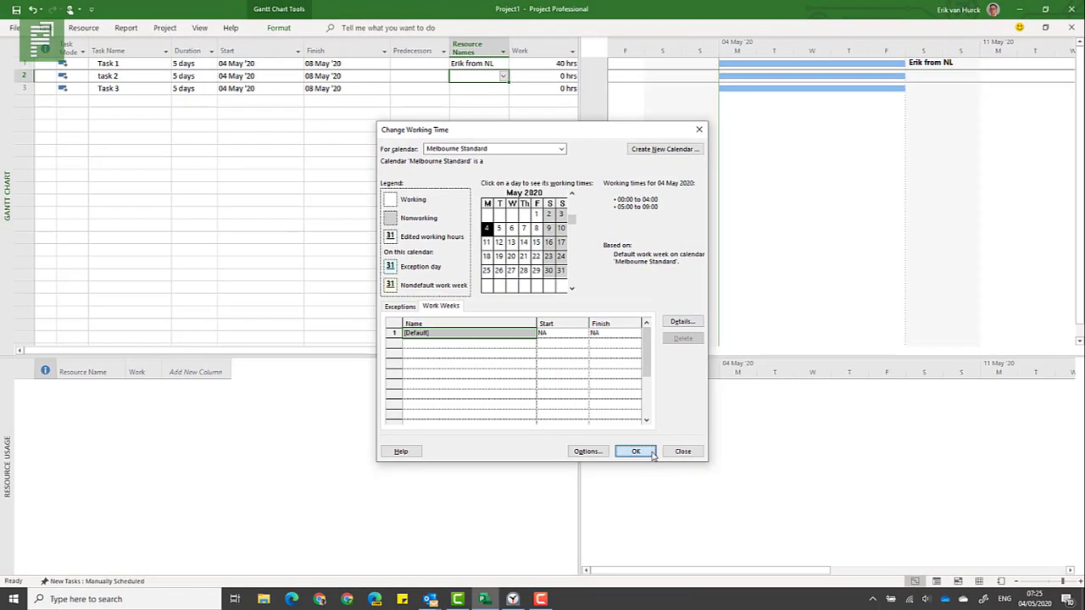
{"action": "left_click", "coordinate": [668, 506]}
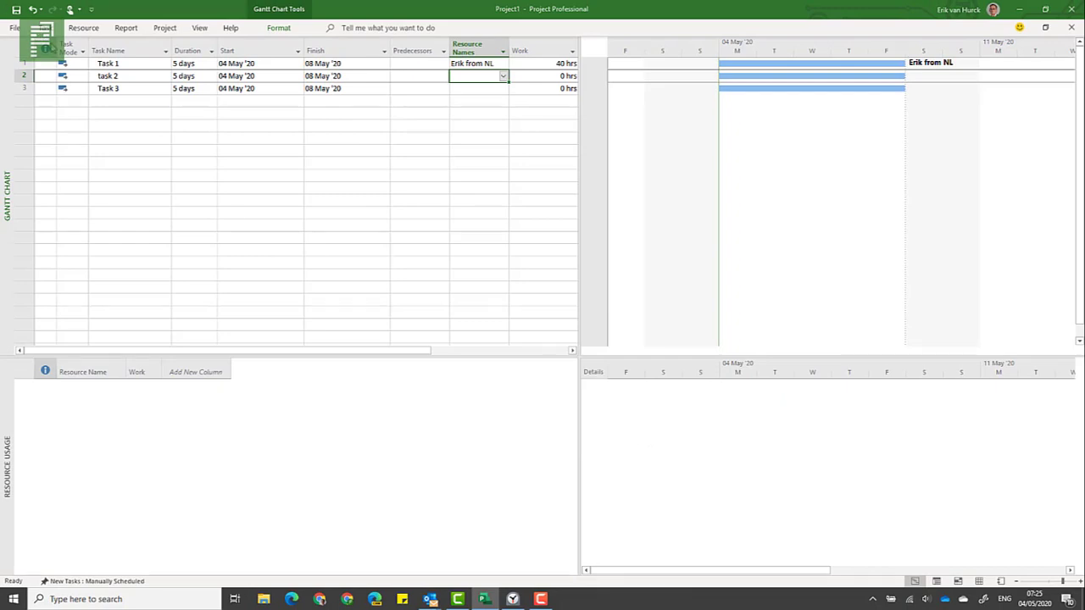
Switch the upper view from the Gantt Chart to the Resource Sheet
{"action": "left_click", "coordinate": [83, 27]}
{"action": "left_click", "coordinate": [33, 73]}
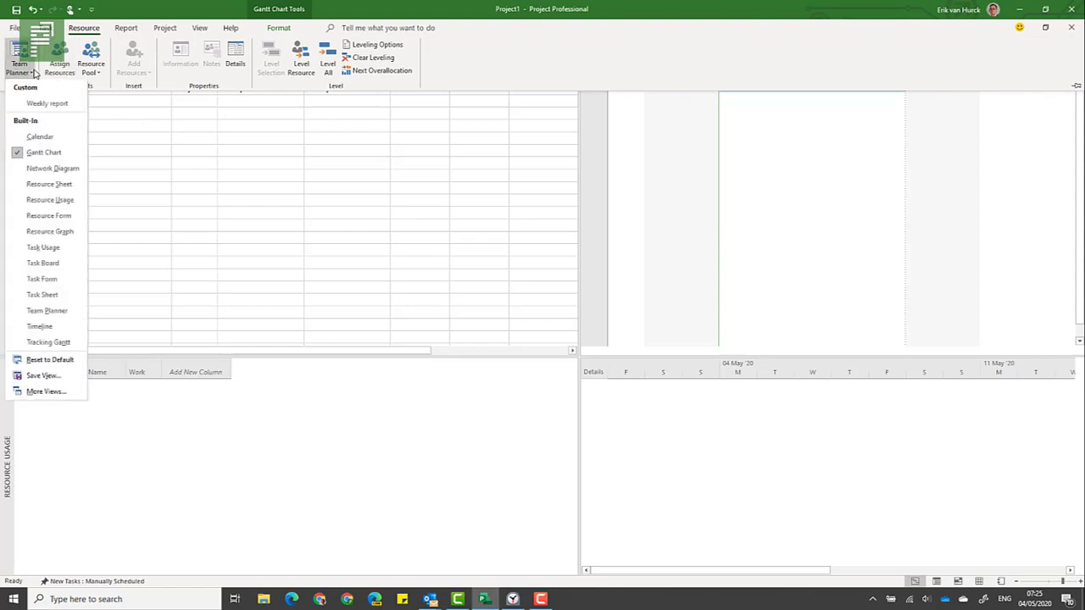
{"action": "left_click", "coordinate": [49, 187]}
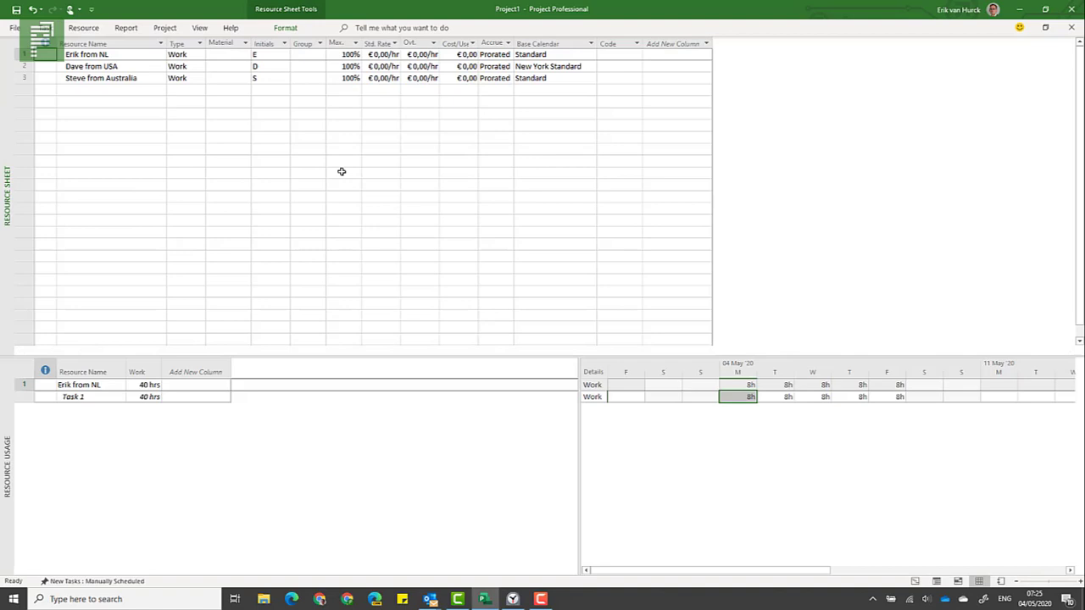
Assign the Melbourne Standard base calendar to the Australian resource in the Resource Sheet
{"action": "left_click", "coordinate": [560, 65]}
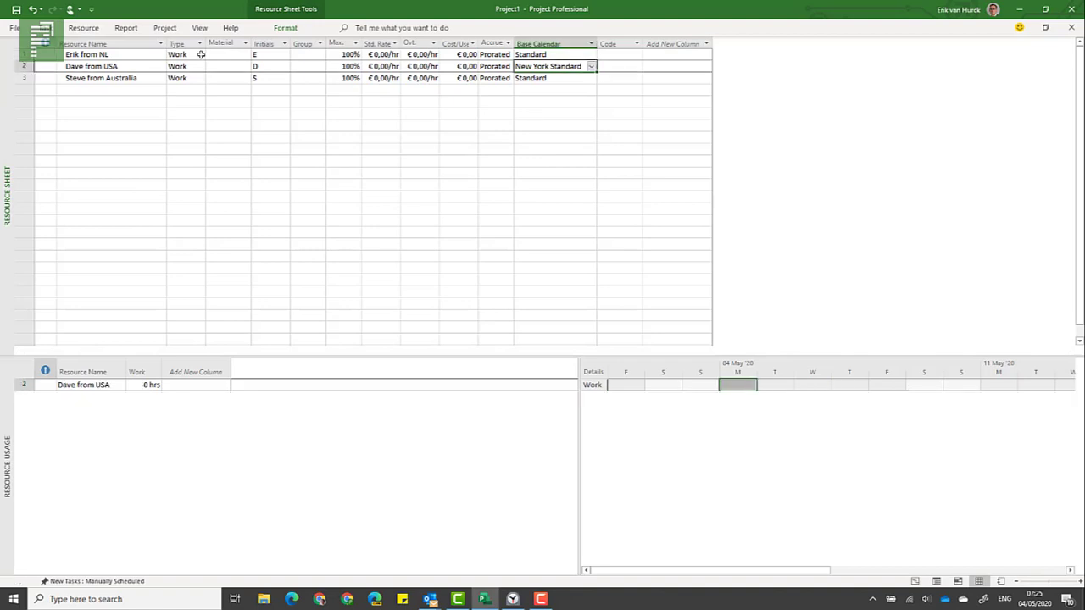
{"action": "left_click", "coordinate": [565, 77]}
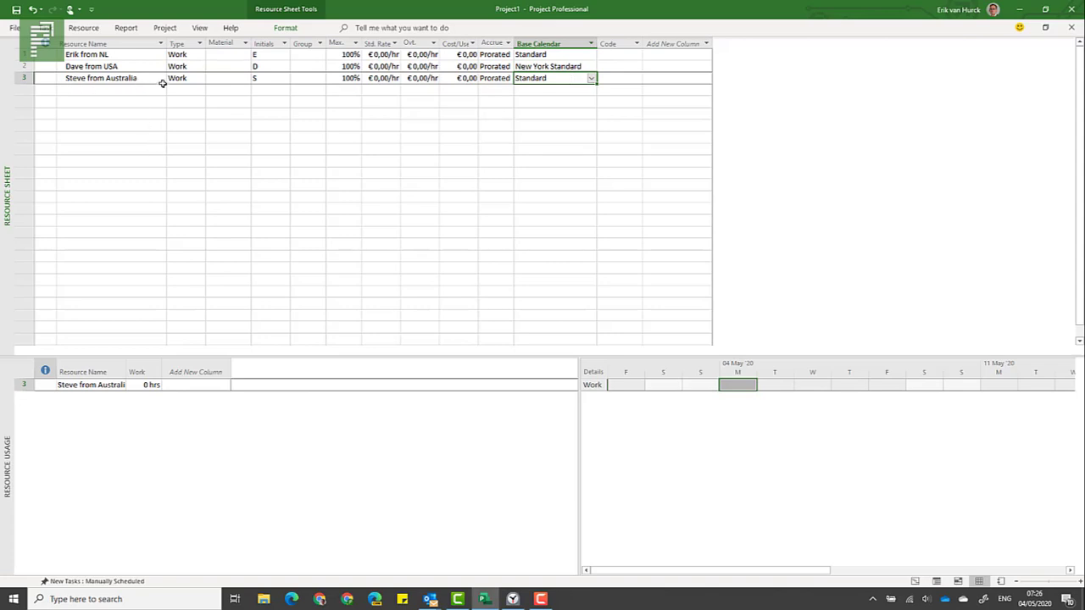
{"action": "left_click", "coordinate": [591, 79]}
{"action": "left_click", "coordinate": [591, 79]}
{"action": "left_click", "coordinate": [566, 96]}
{"action": "left_click", "coordinate": [566, 97]}
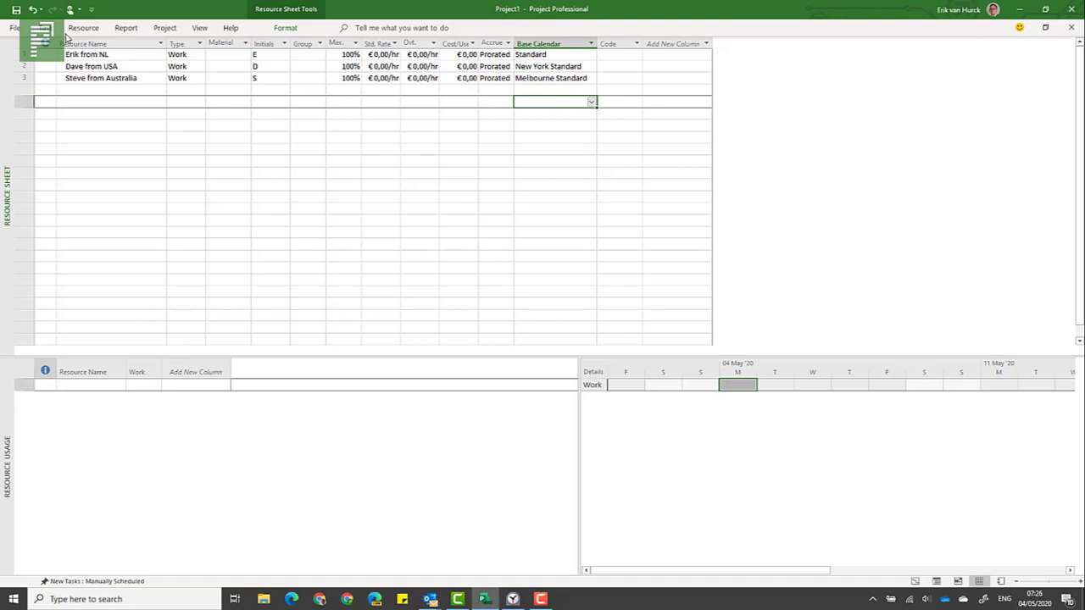
Switch the upper view from the Resource Sheet back to the Gantt Chart
{"action": "left_click", "coordinate": [42, 27]}
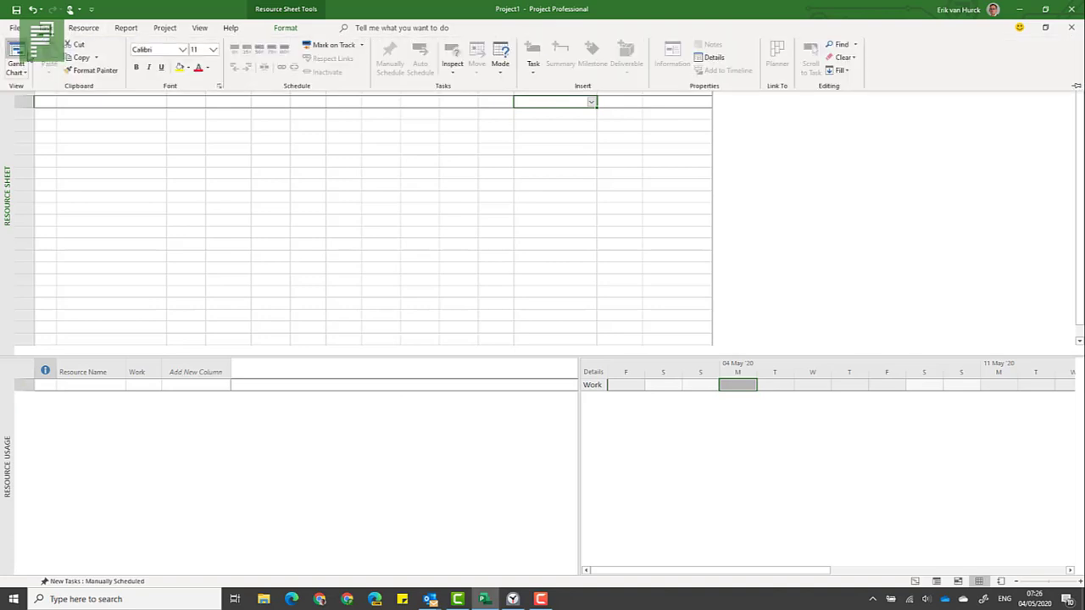
{"action": "left_click", "coordinate": [17, 50]}
{"action": "left_click", "coordinate": [285, 203]}
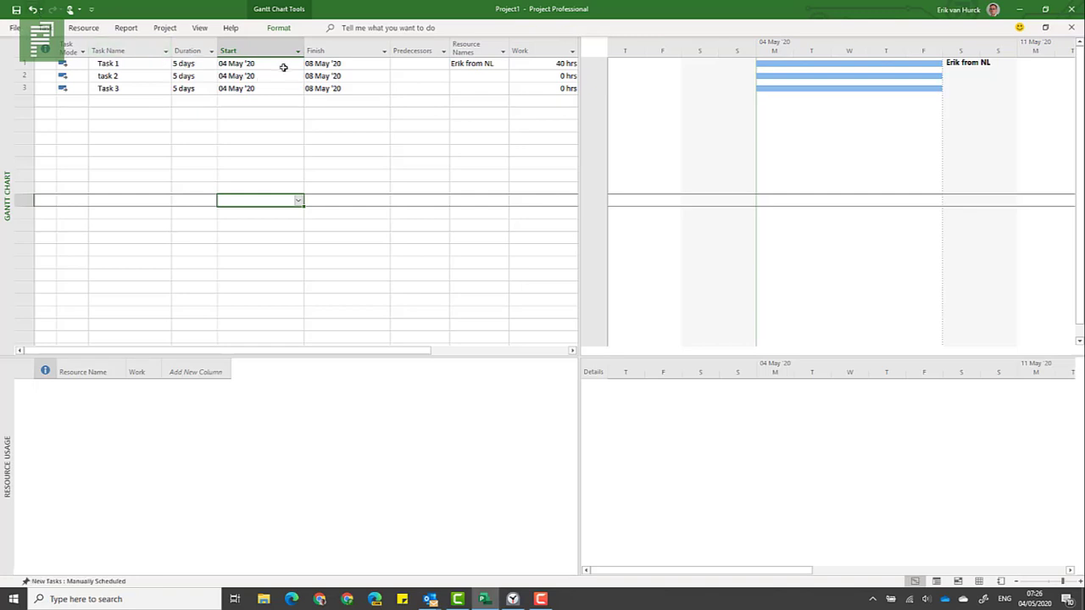
Change the project's date format to 28/01/09 12:33 in the general options so that dates include times
{"action": "left_click", "coordinate": [20, 28]}
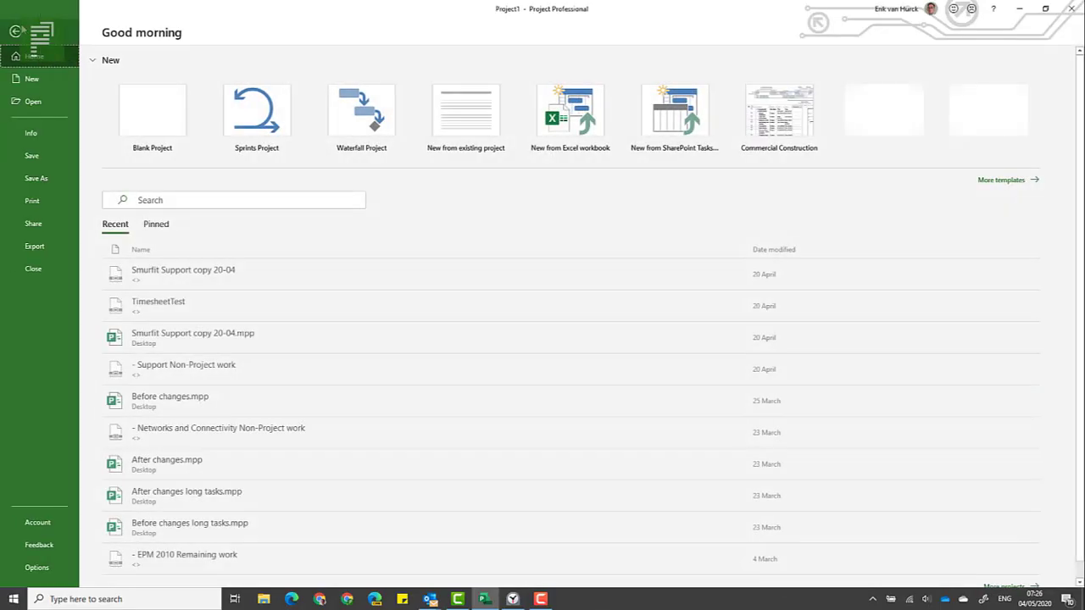
{"action": "left_click", "coordinate": [35, 566]}
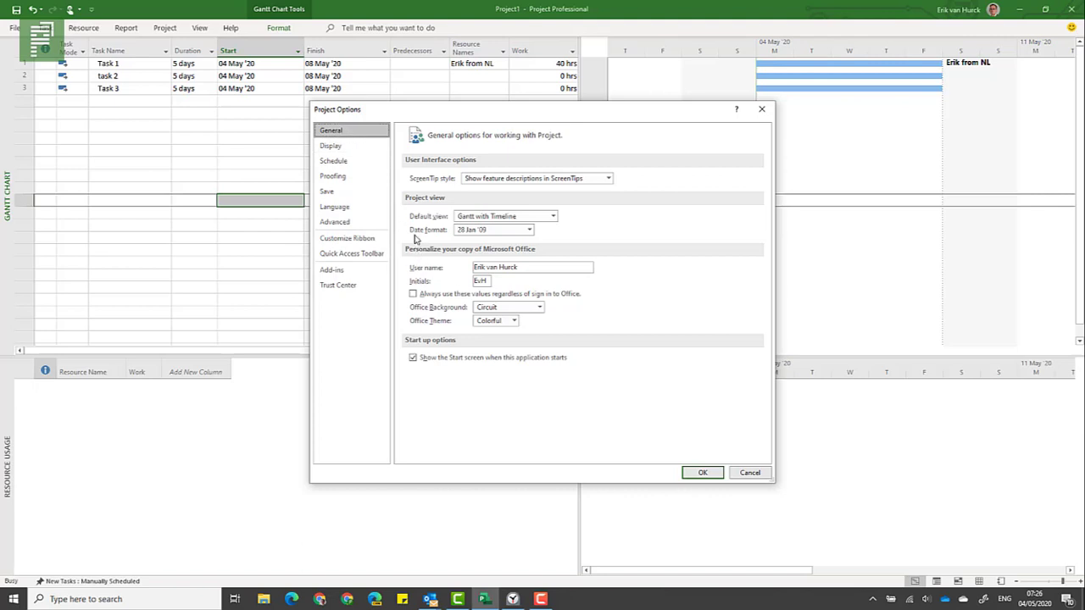
{"action": "left_click", "coordinate": [529, 231]}
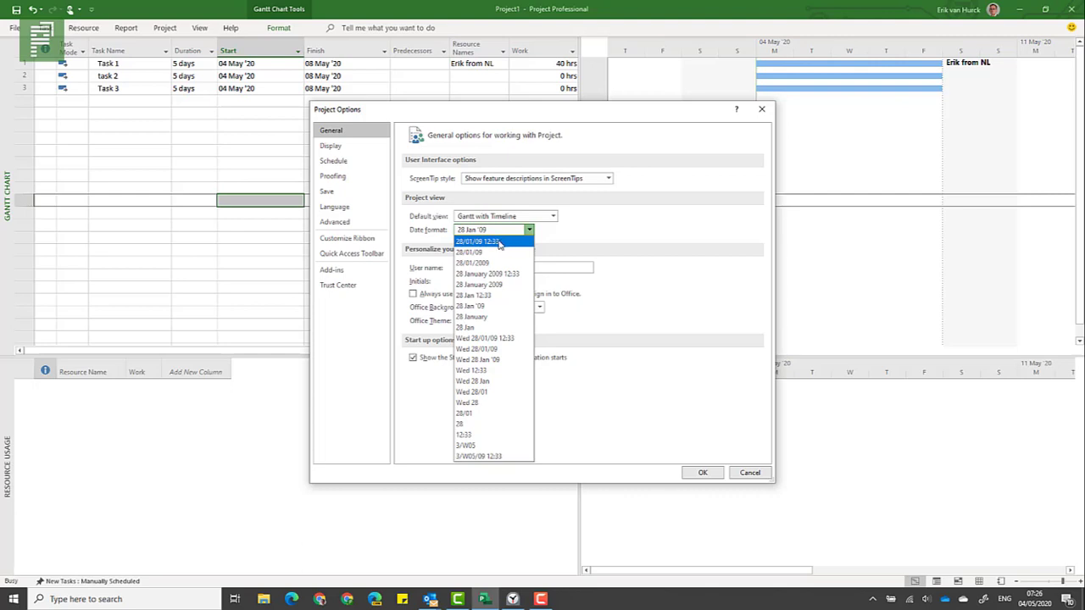
{"action": "left_click", "coordinate": [499, 243]}
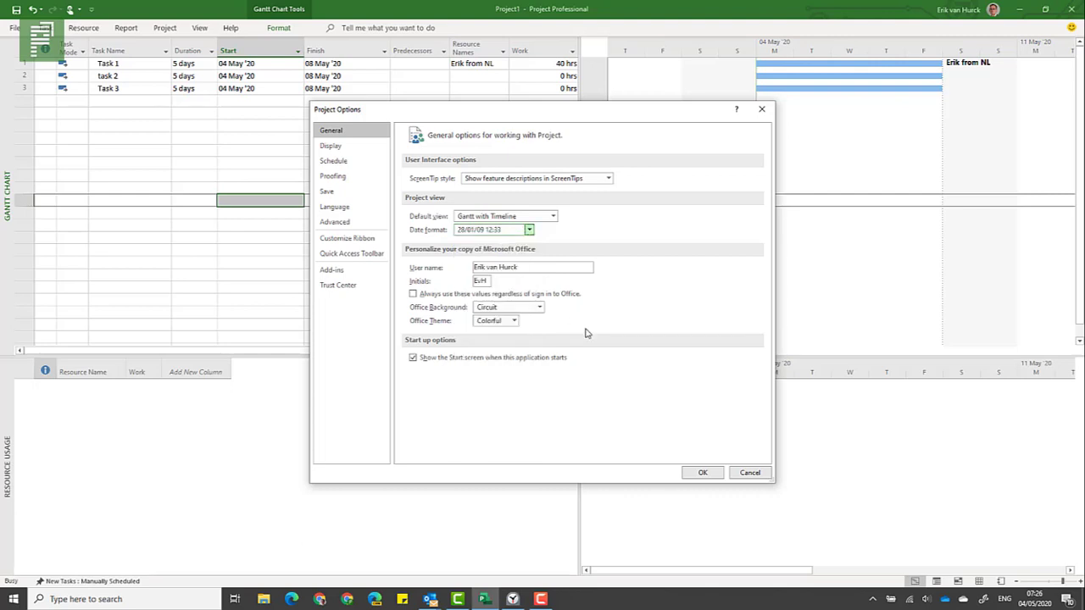
{"action": "left_click", "coordinate": [699, 472]}
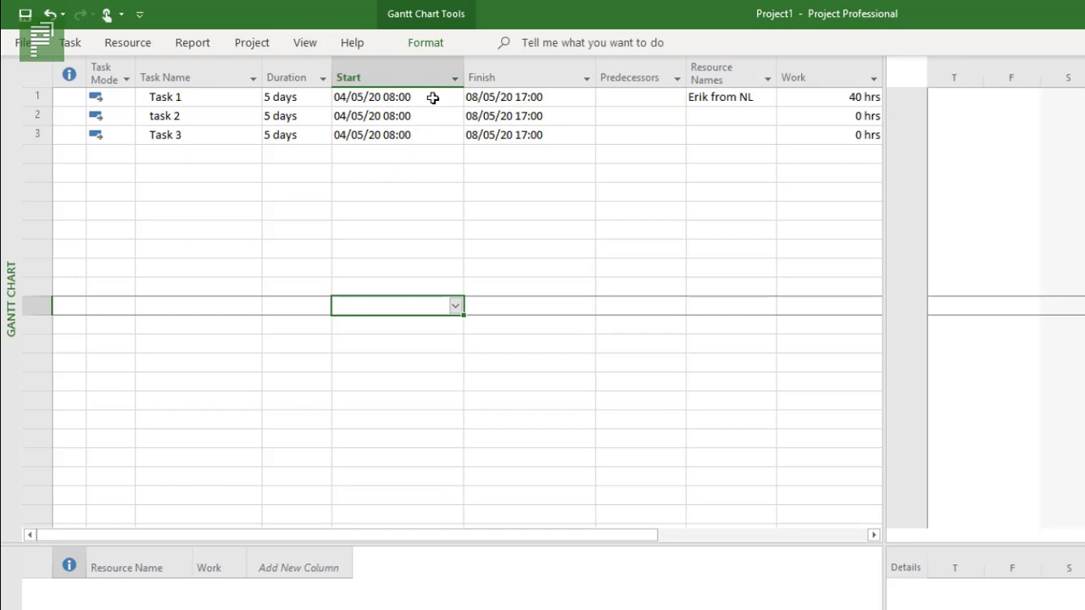
Assign the USA resource to task 2
{"action": "left_click", "coordinate": [759, 114]}
{"action": "left_click", "coordinate": [767, 115]}
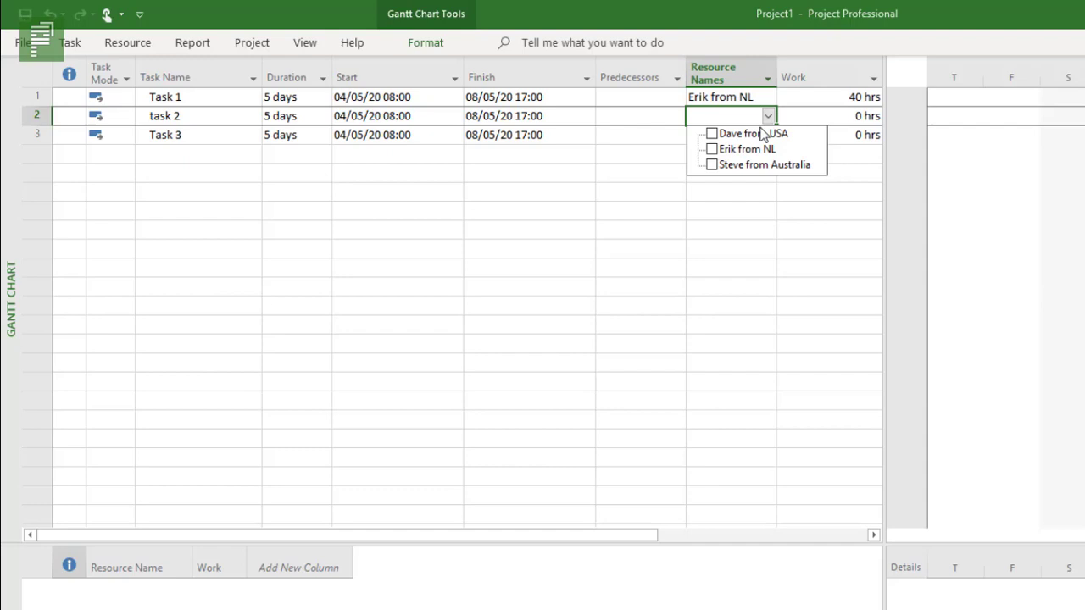
{"action": "left_click", "coordinate": [657, 150]}
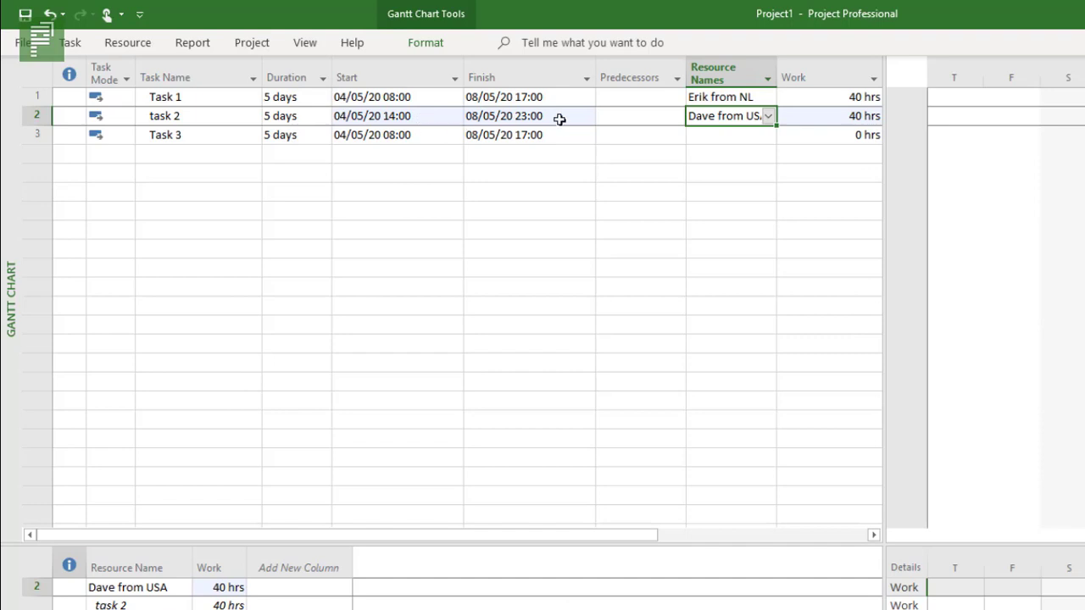
Assign the Australian resource to Task 3
{"action": "scroll", "coordinate": [696, 139], "scroll_direction": "down", "scroll_amount": 3}
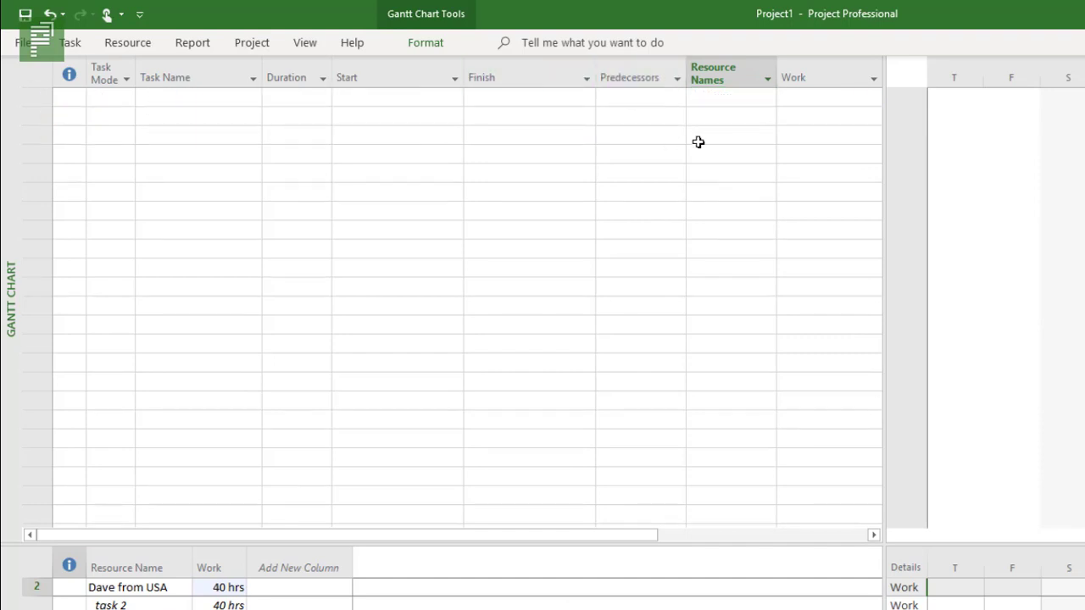
{"action": "scroll", "coordinate": [696, 139], "scroll_direction": "up", "scroll_amount": 3}
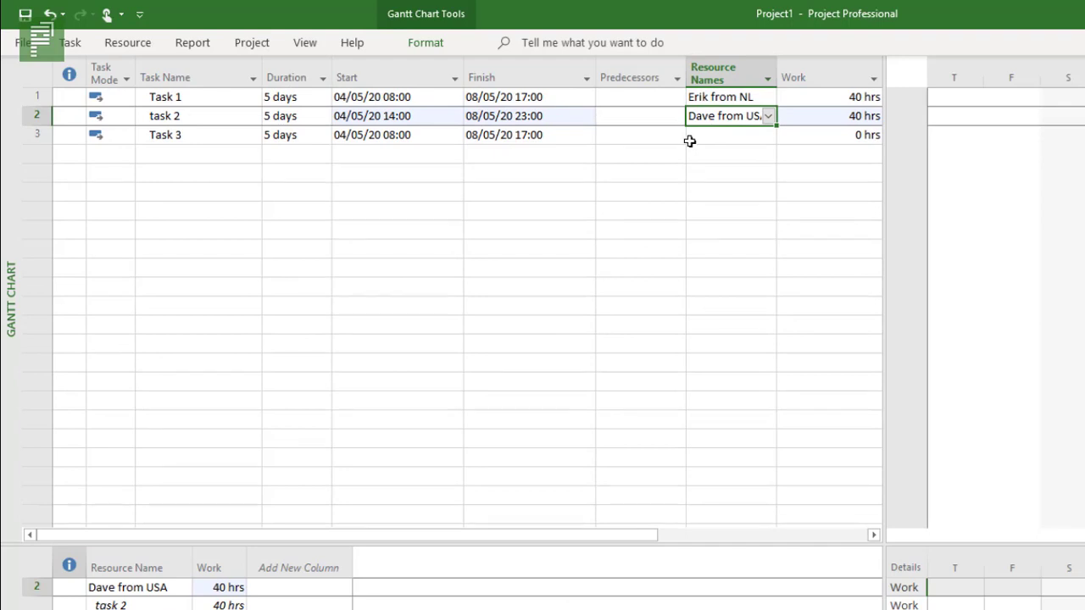
{"action": "left_click", "coordinate": [710, 137]}
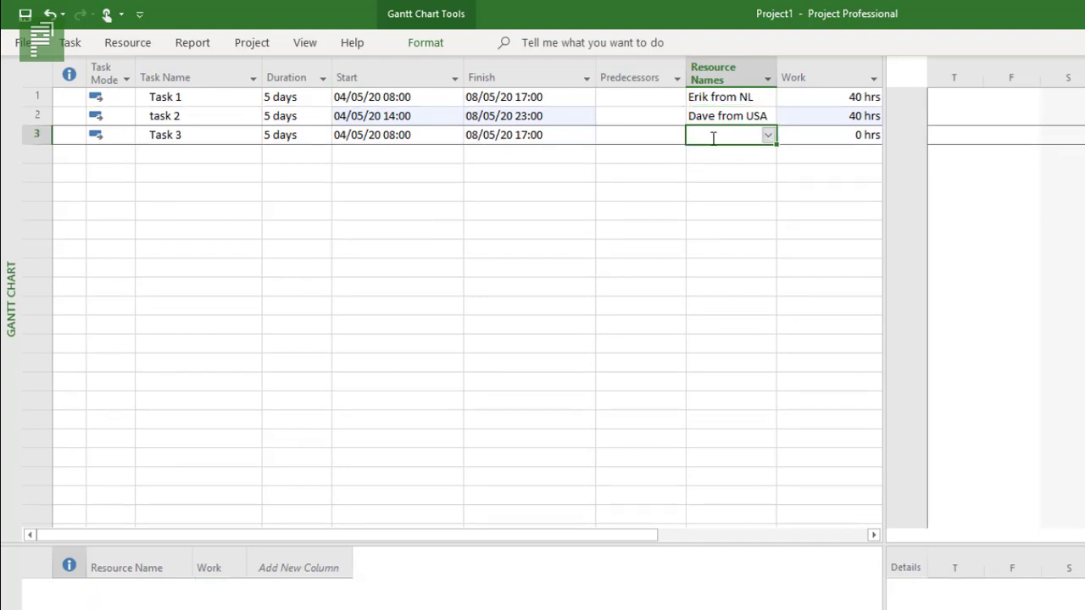
{"action": "left_click", "coordinate": [767, 136]}
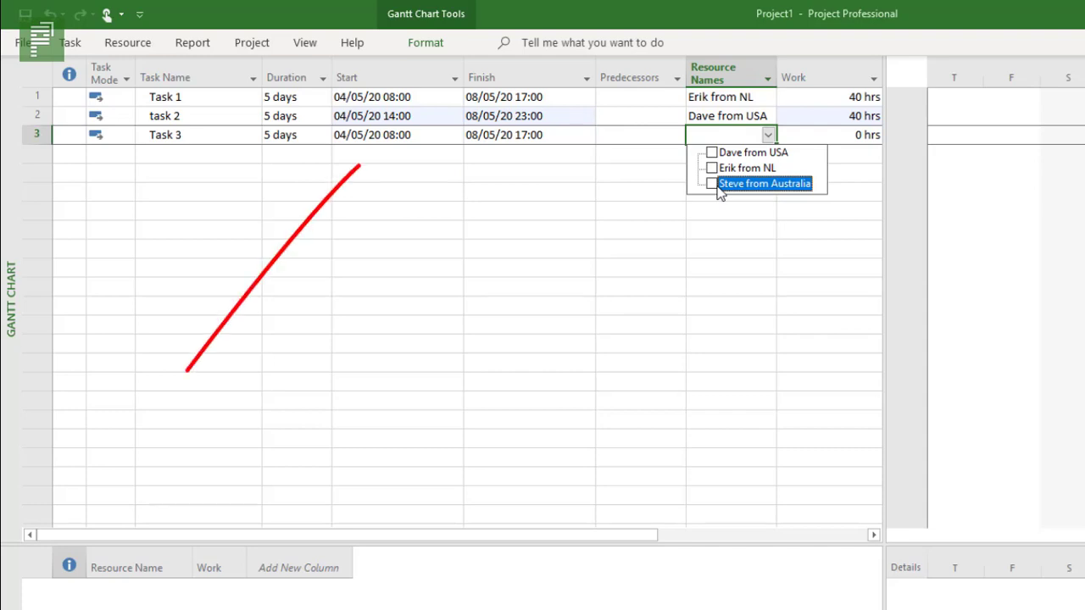
{"action": "left_click", "coordinate": [712, 185]}
{"action": "key", "text": "Return"}
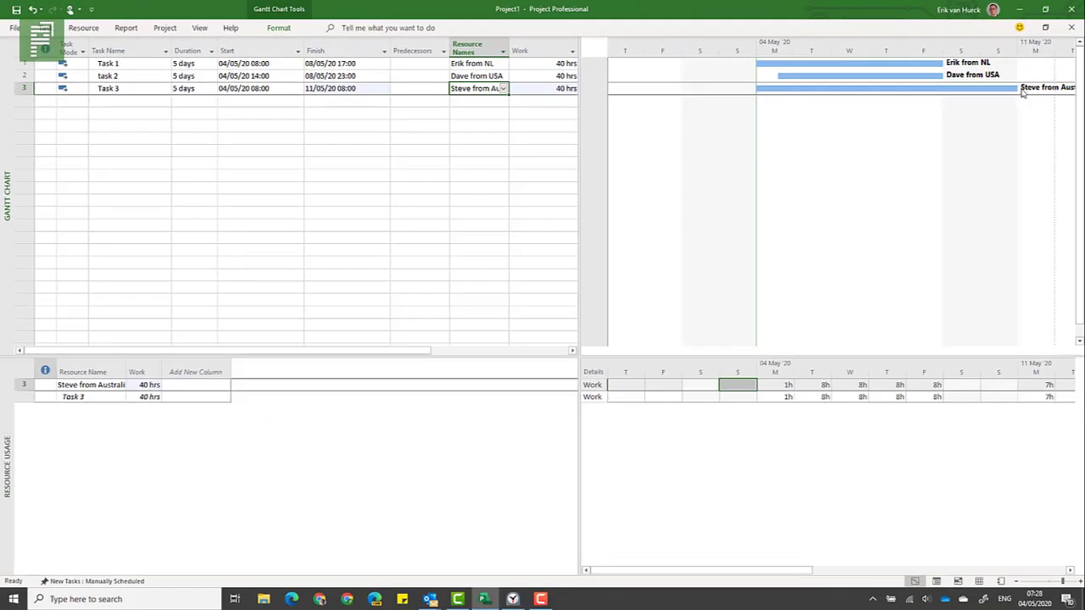
Check the Melbourne Standard calendar's working times for 4 May 2020 against Task 3's scheduled hours, leaving the calendar settings without changes
{"action": "left_click", "coordinate": [1071, 571]}
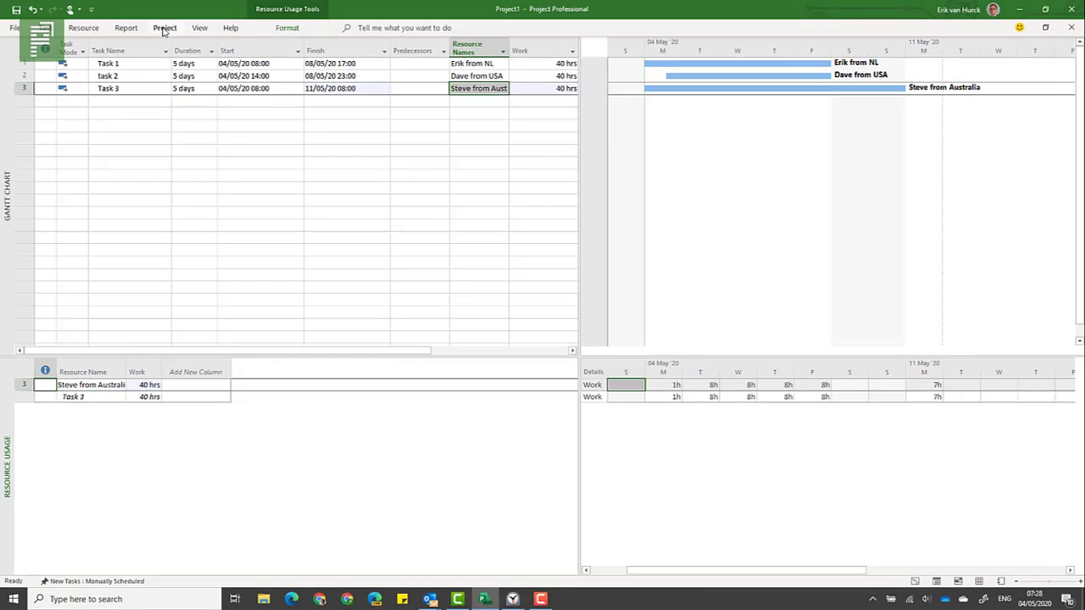
{"action": "left_click", "coordinate": [163, 28]}
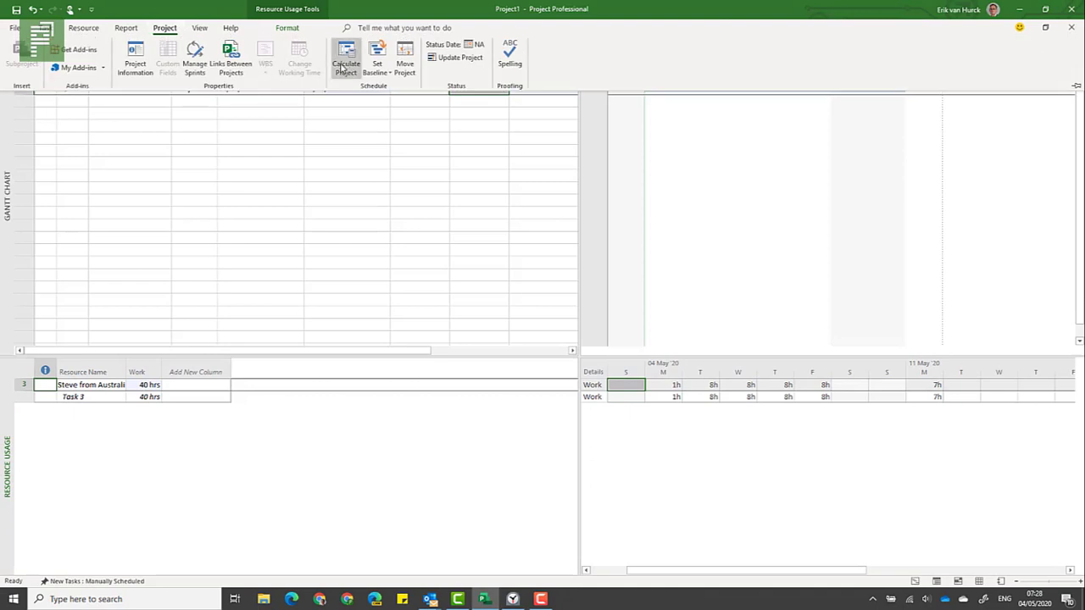
{"action": "left_click", "coordinate": [296, 133]}
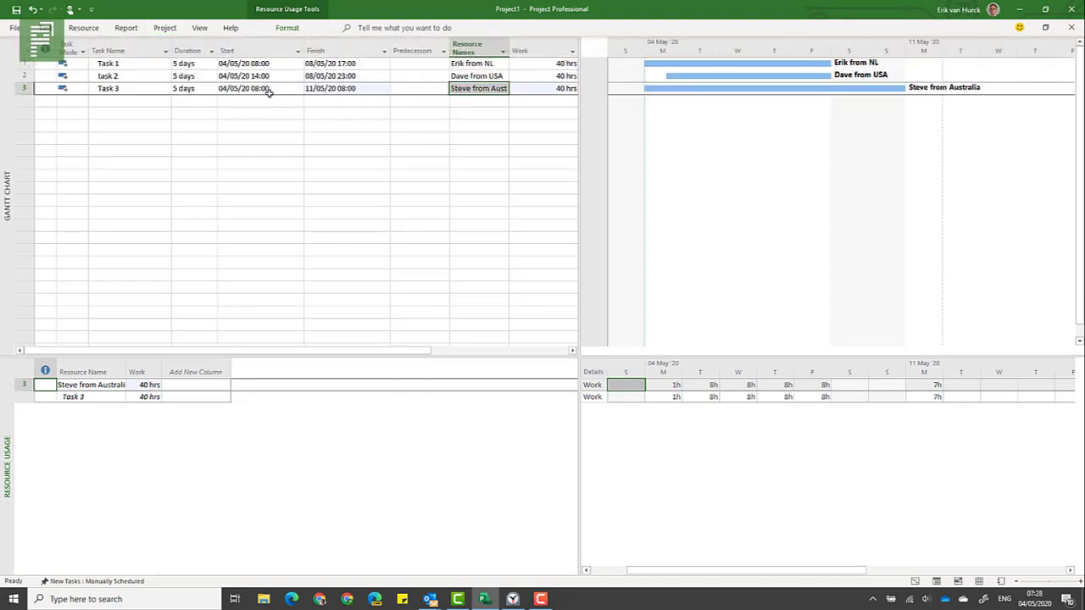
{"action": "left_click", "coordinate": [265, 88]}
{"action": "left_click", "coordinate": [164, 28]}
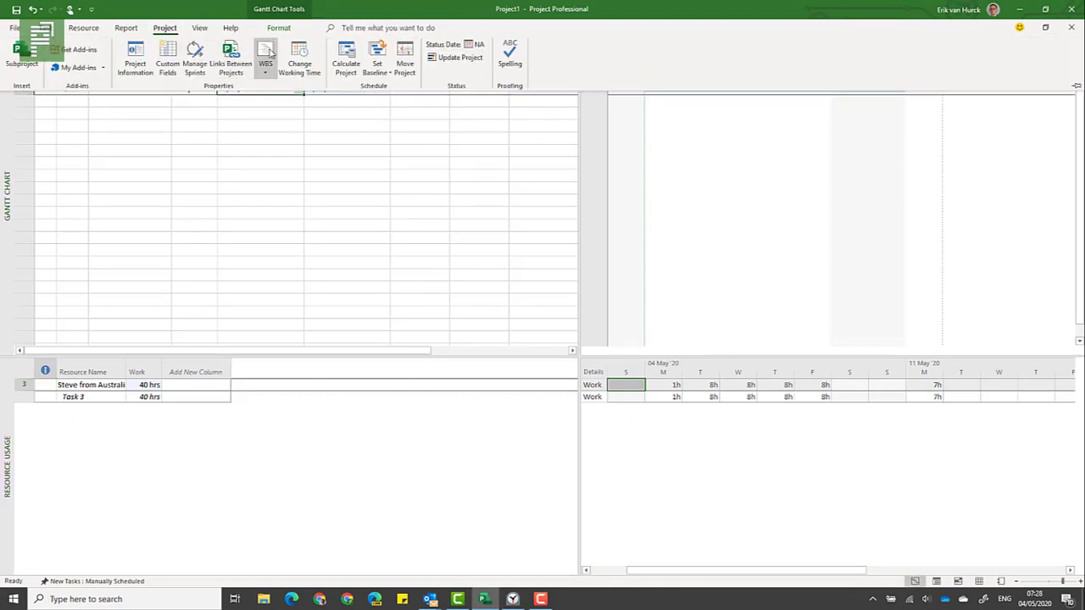
{"action": "left_click", "coordinate": [296, 61]}
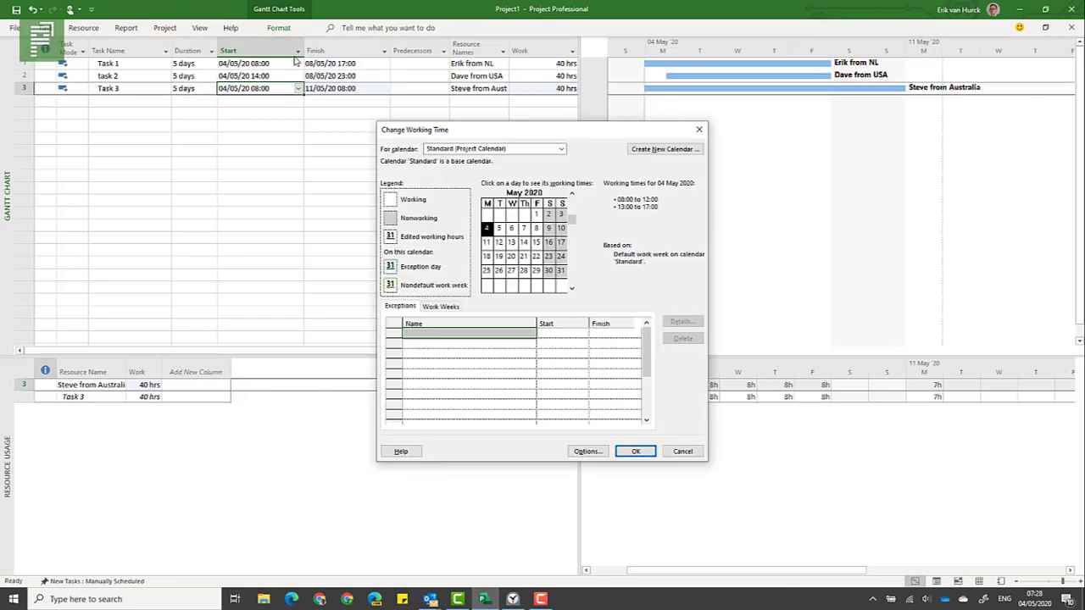
{"action": "left_click", "coordinate": [504, 150]}
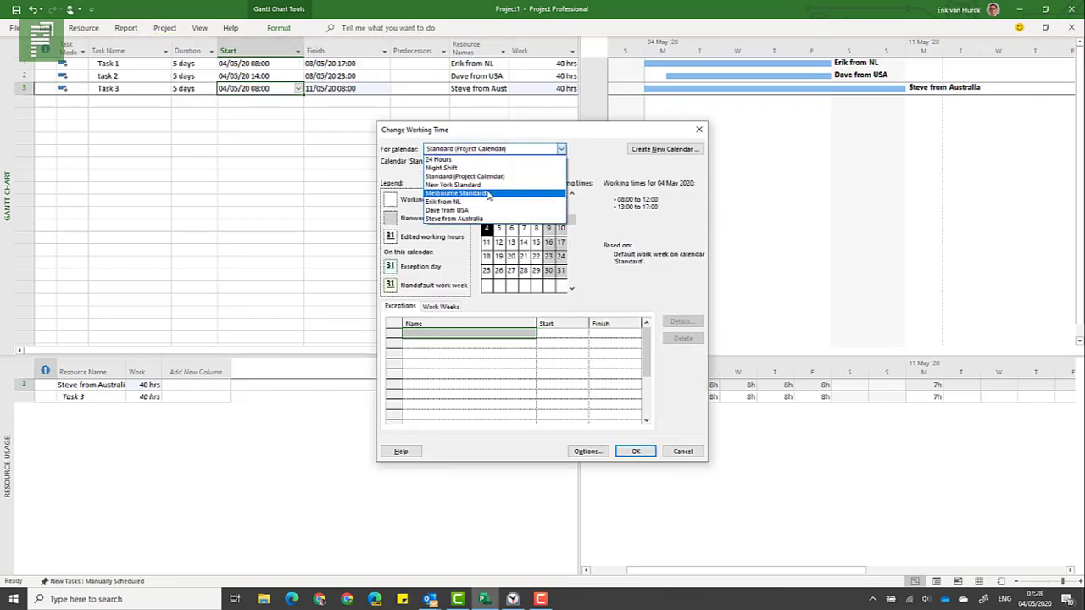
{"action": "left_click", "coordinate": [489, 194]}
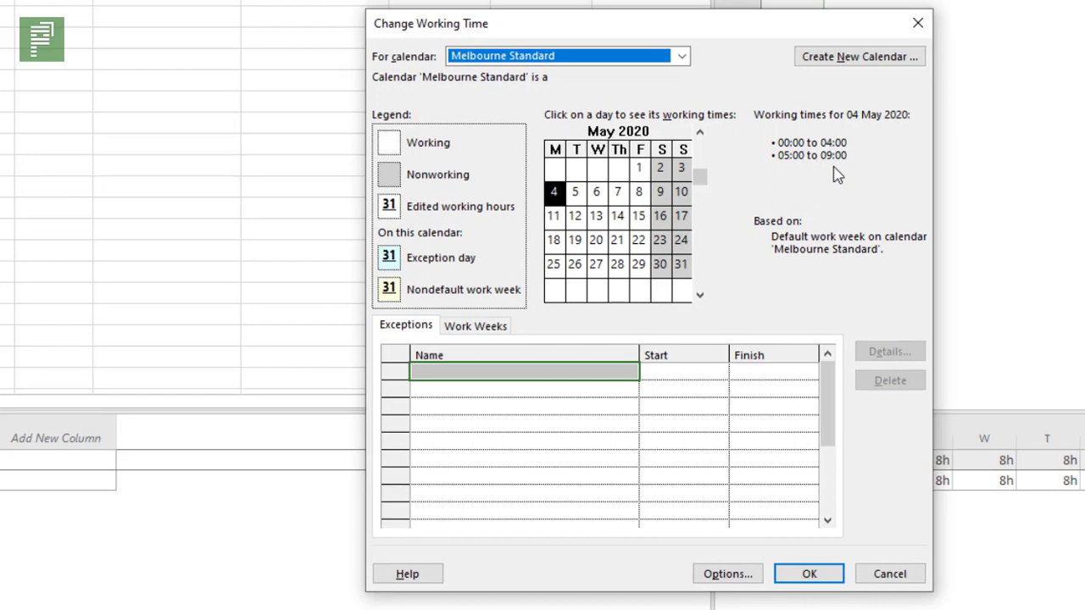
{"action": "left_click", "coordinate": [873, 573]}
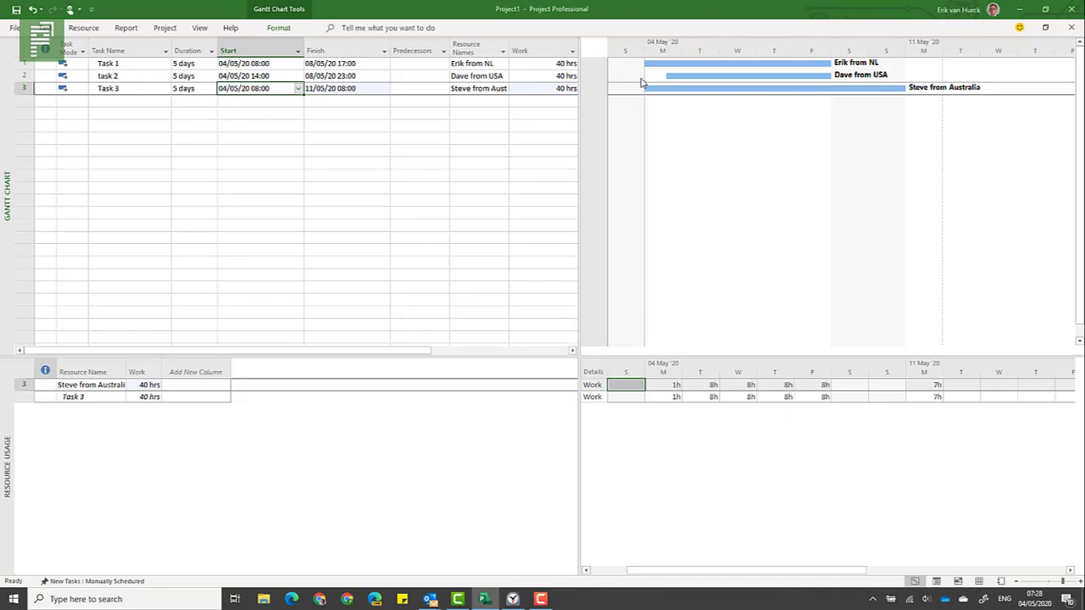
Set the project start date to 03/05/2020 08:00 and select Task 3's work hours for Monday 4 May in the resource usage
{"action": "left_click", "coordinate": [165, 28]}
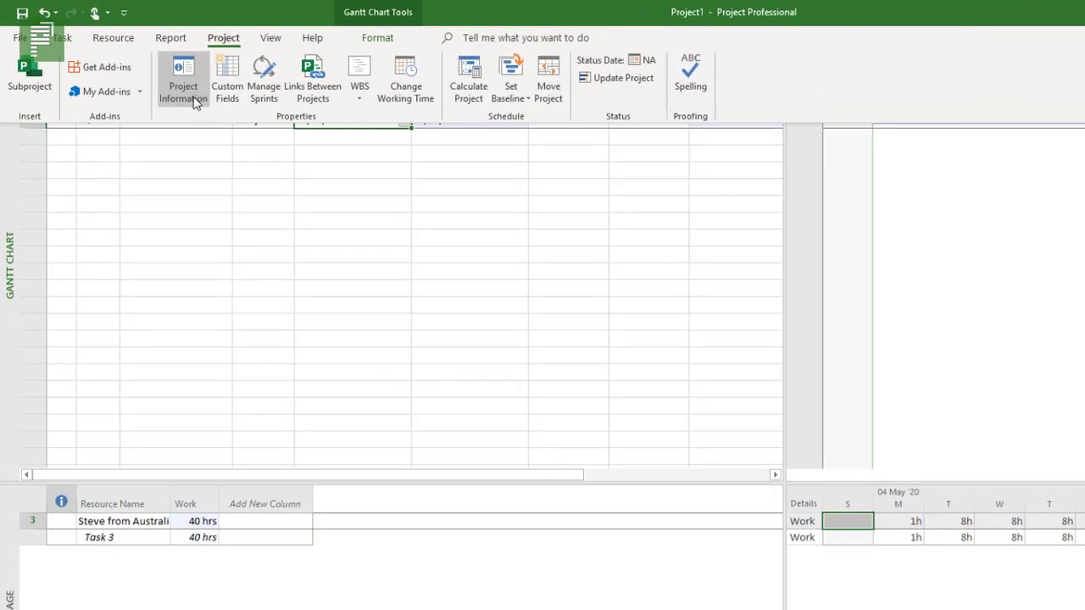
{"action": "left_click", "coordinate": [174, 81]}
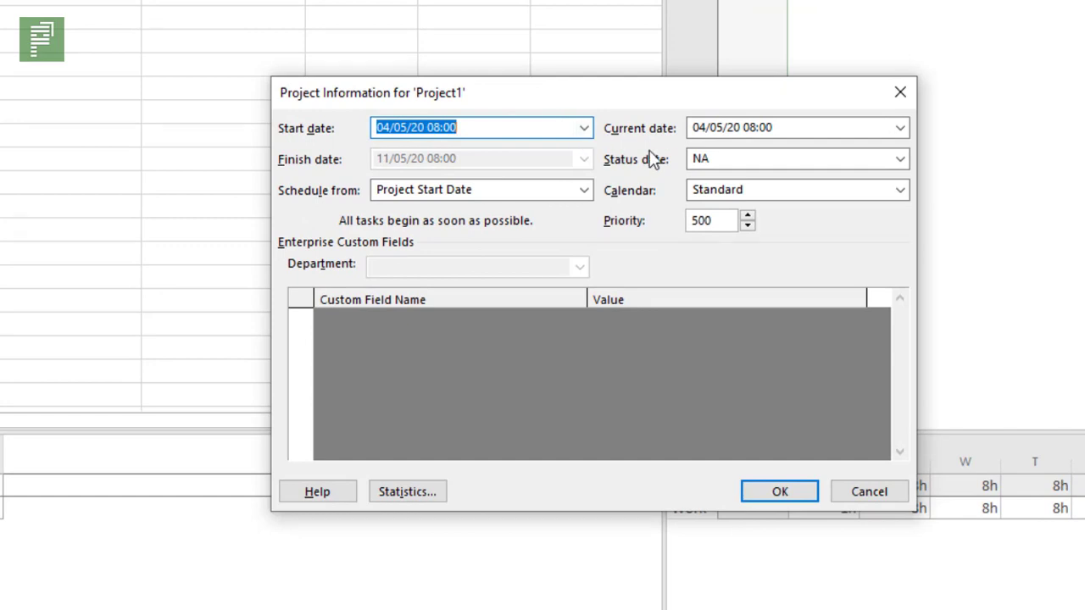
{"action": "left_click", "coordinate": [584, 128]}
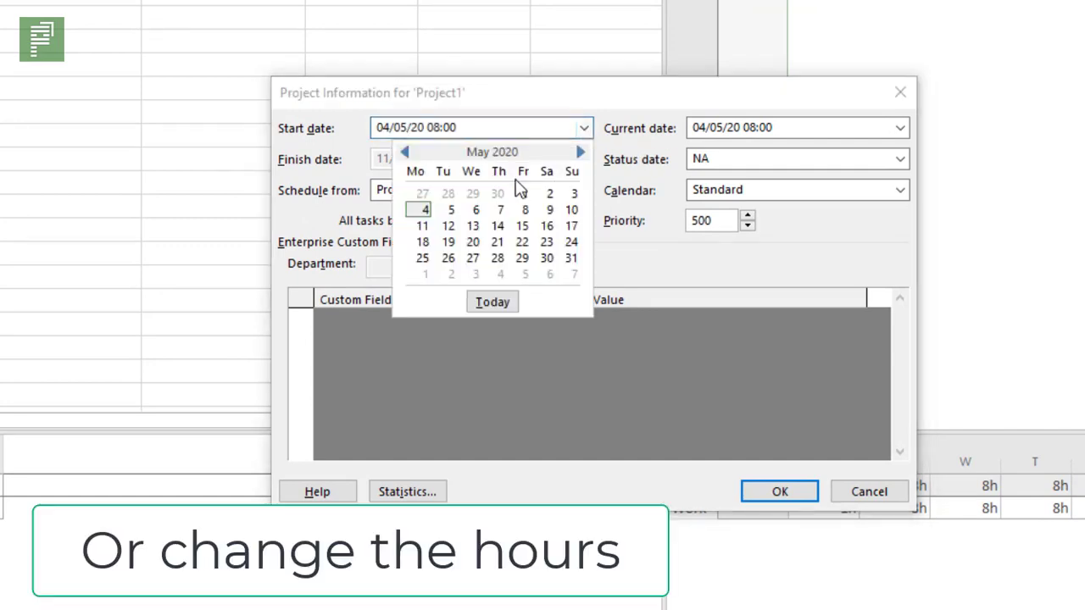
{"action": "key", "text": "Escape"}
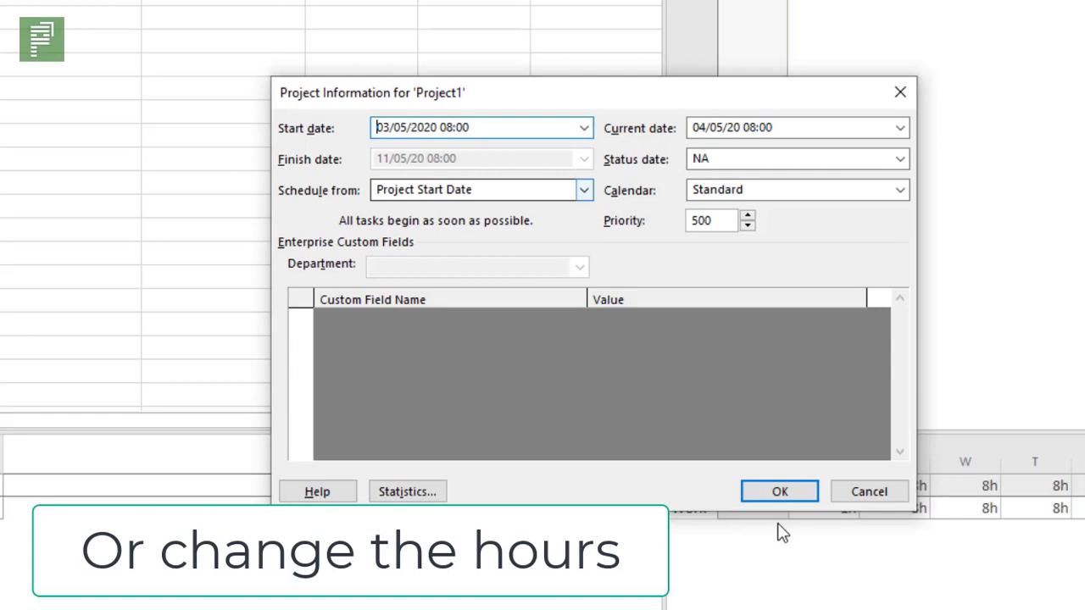
{"action": "left_click", "coordinate": [788, 490]}
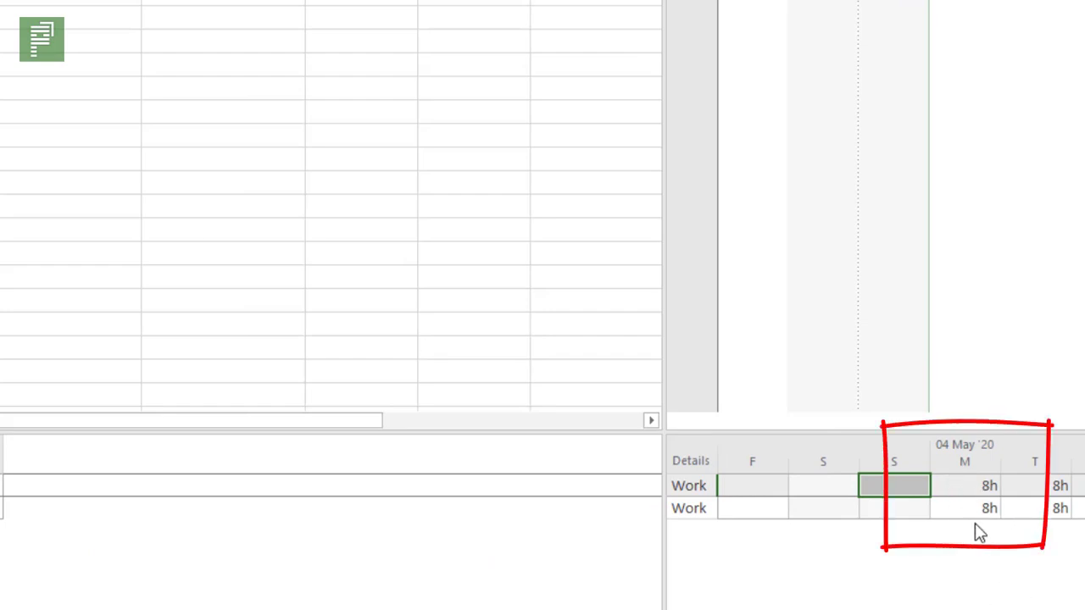
{"action": "left_click", "coordinate": [997, 511]}
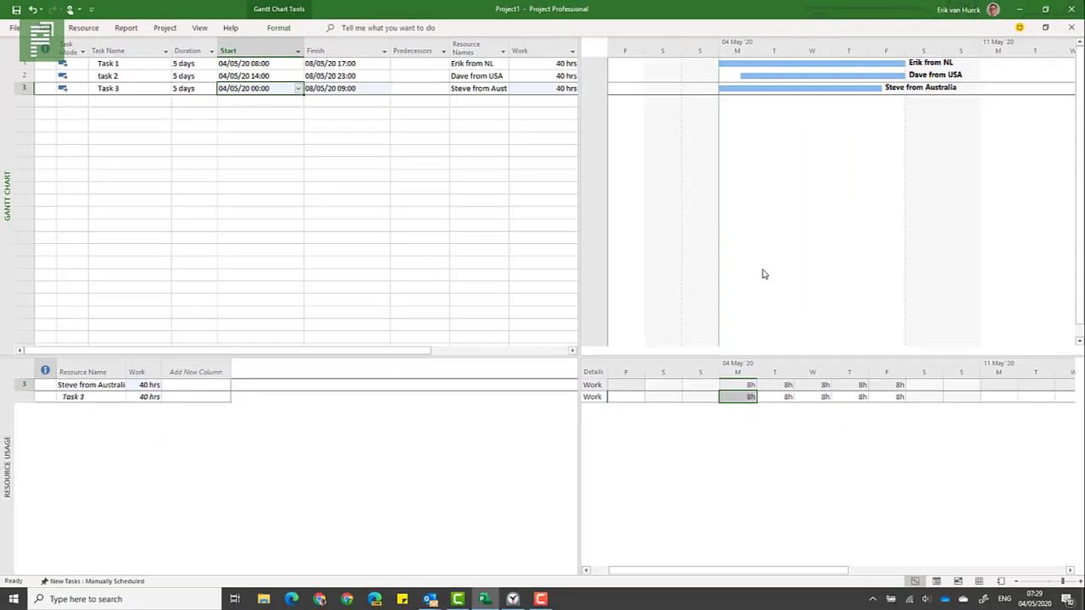
Try to set the units of the Gantt timescale's middle tier to Hours
{"action": "right_click", "coordinate": [766, 55]}
{"action": "left_click", "coordinate": [773, 61]}
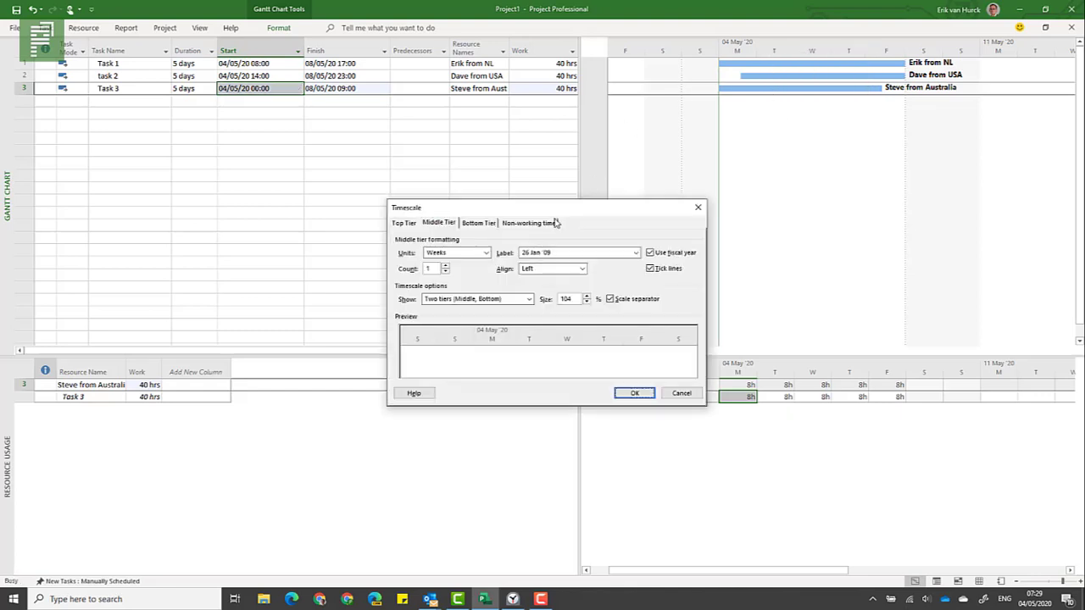
{"action": "left_click", "coordinate": [486, 254]}
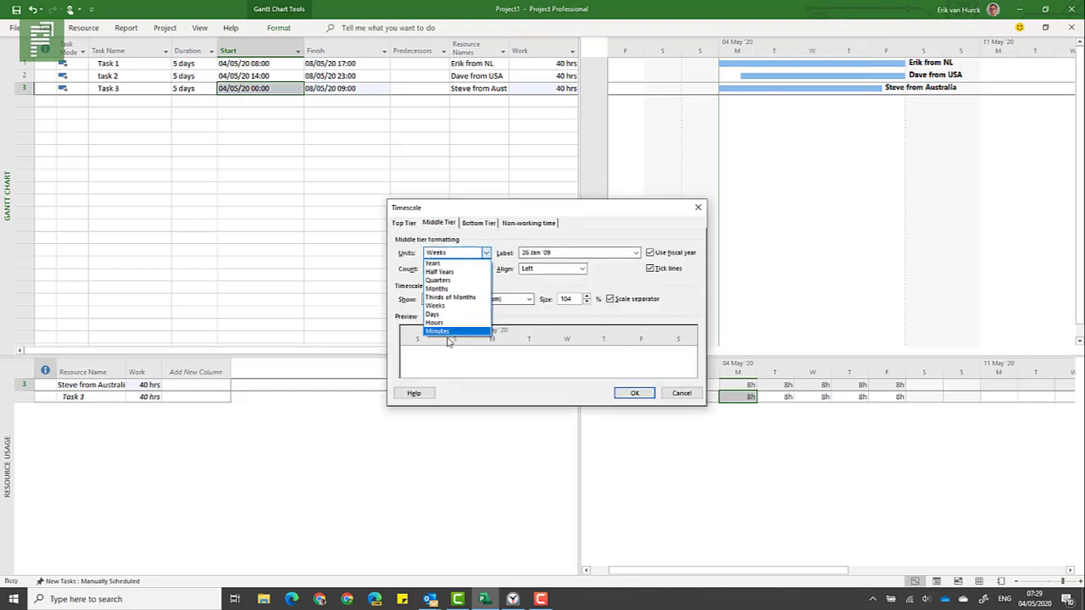
{"action": "left_click", "coordinate": [447, 325]}
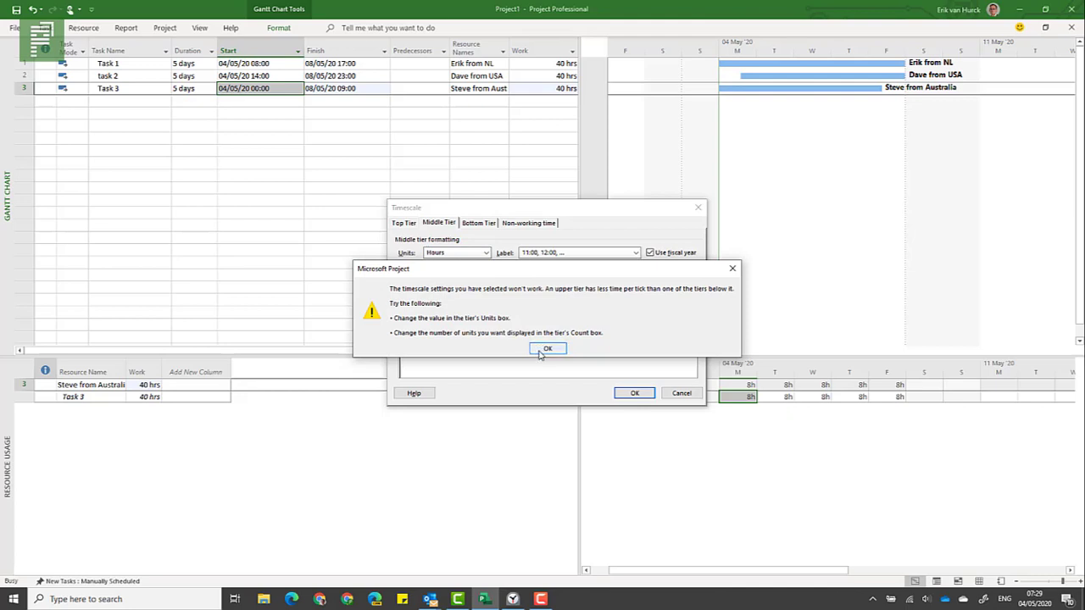
{"action": "left_click", "coordinate": [535, 350]}
{"action": "left_click", "coordinate": [682, 393]}
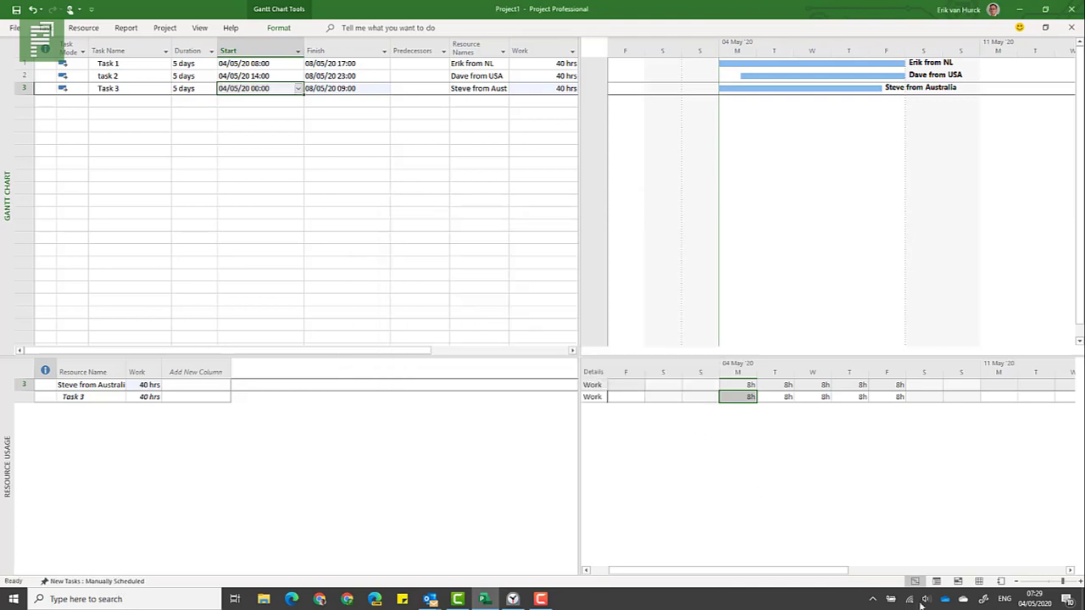
Examine how Task 3's work on Monday 4 May is spread over the six-hour blocks of the resource usage timescale
{"action": "left_click", "coordinate": [1078, 583]}
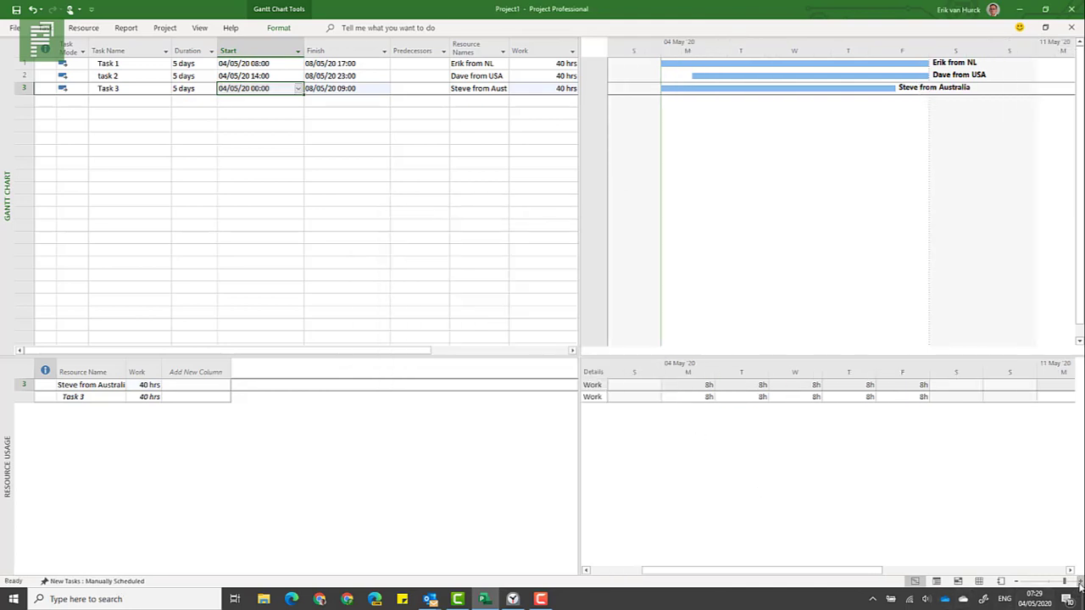
{"action": "left_click", "coordinate": [1080, 584]}
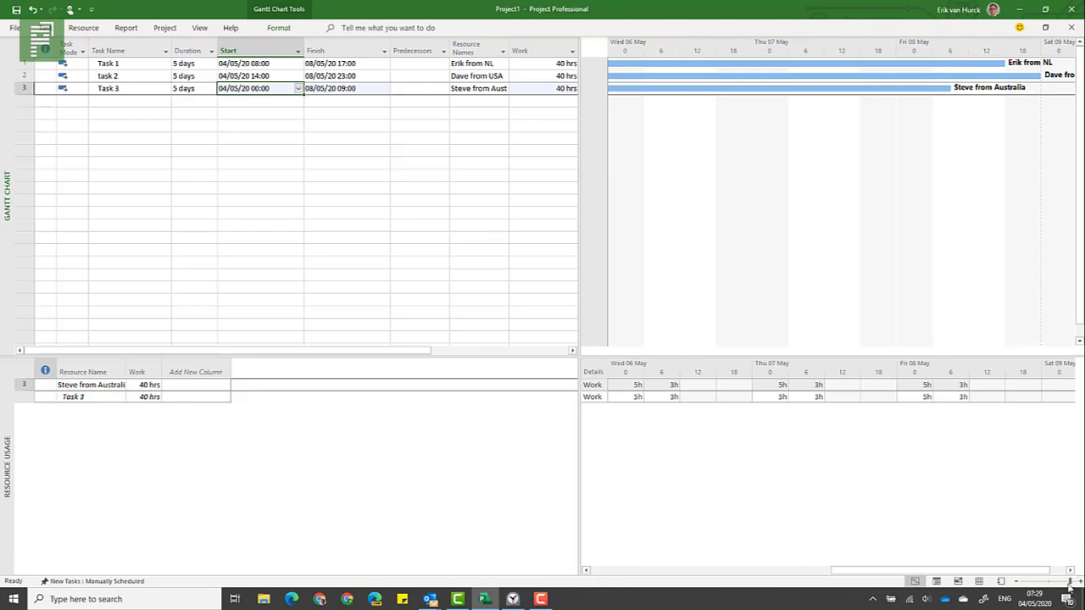
{"action": "left_click", "coordinate": [585, 571]}
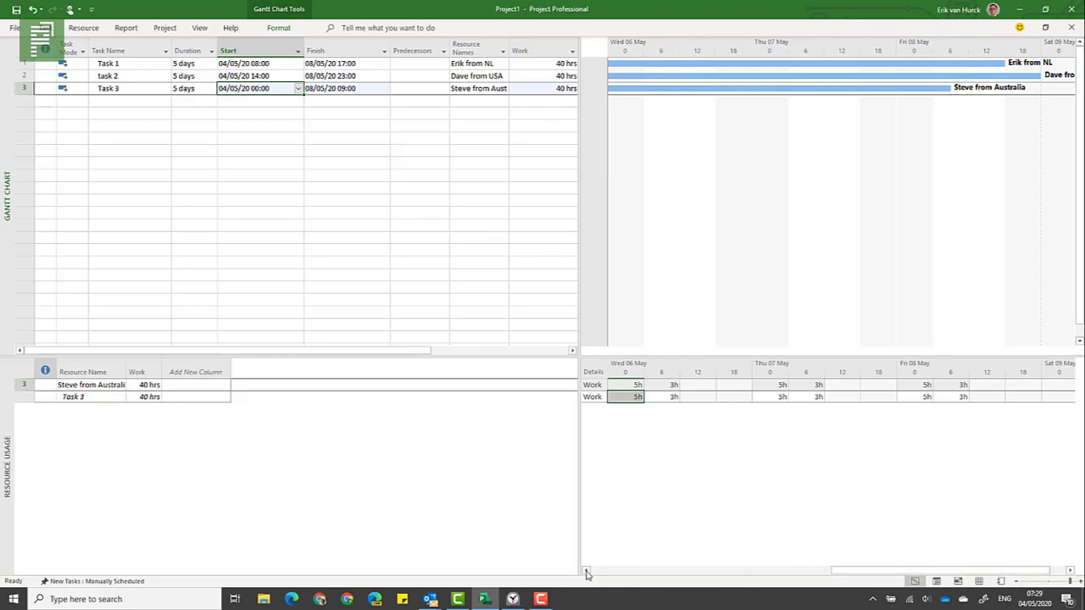
{"action": "left_click", "coordinate": [586, 573]}
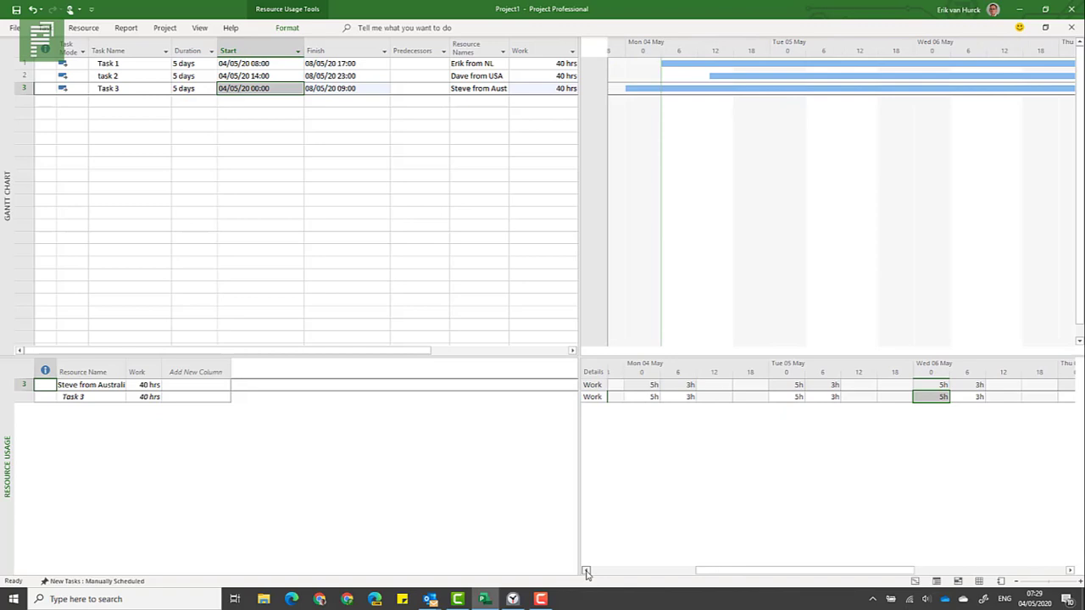
{"action": "left_click", "coordinate": [1069, 573]}
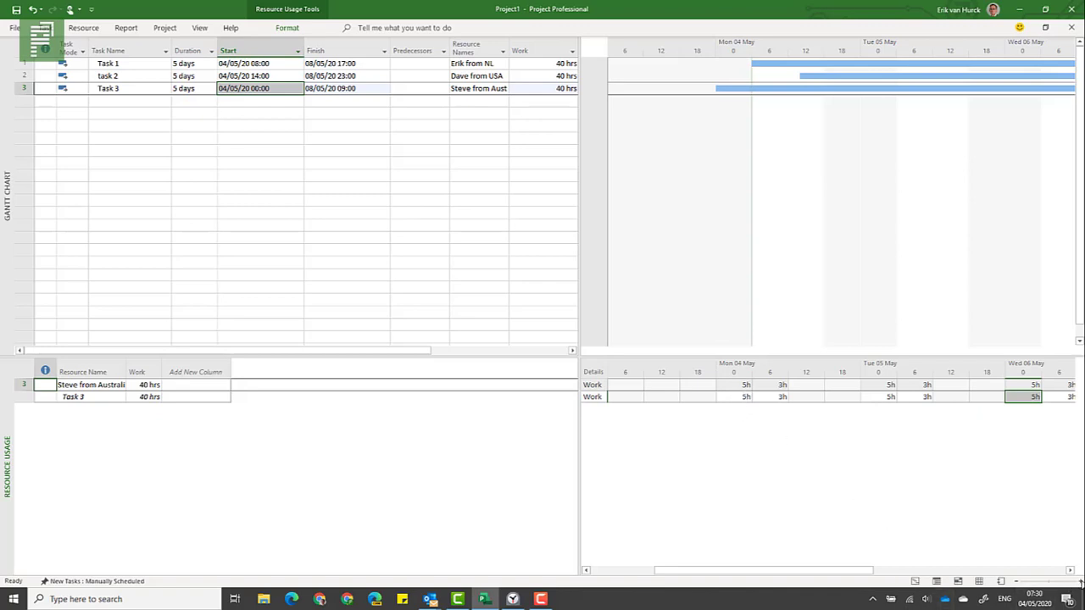
{"action": "left_click", "coordinate": [891, 169]}
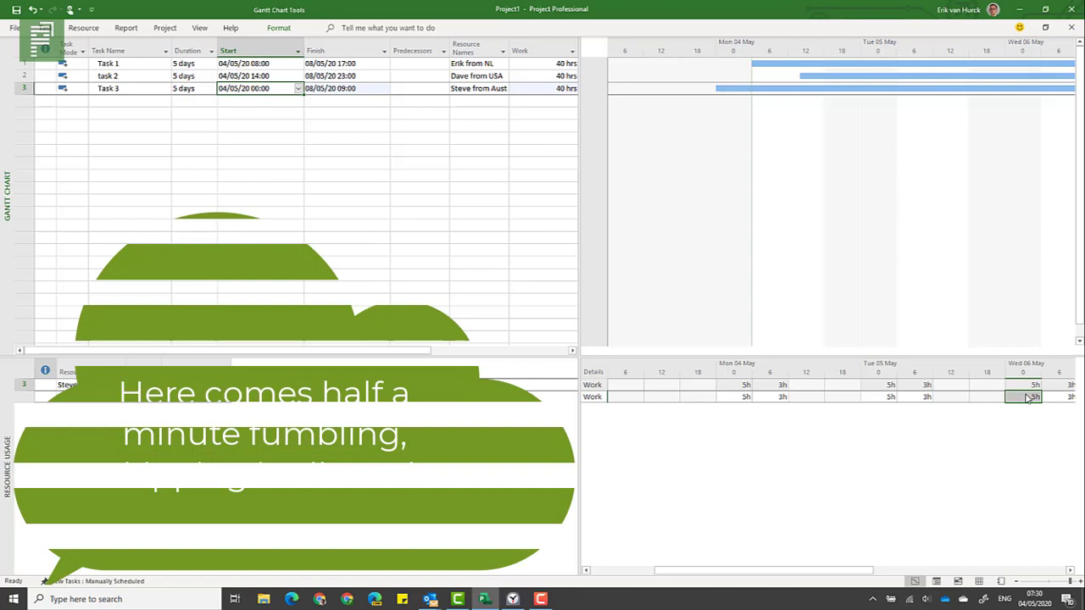
{"action": "left_click", "coordinate": [1078, 582]}
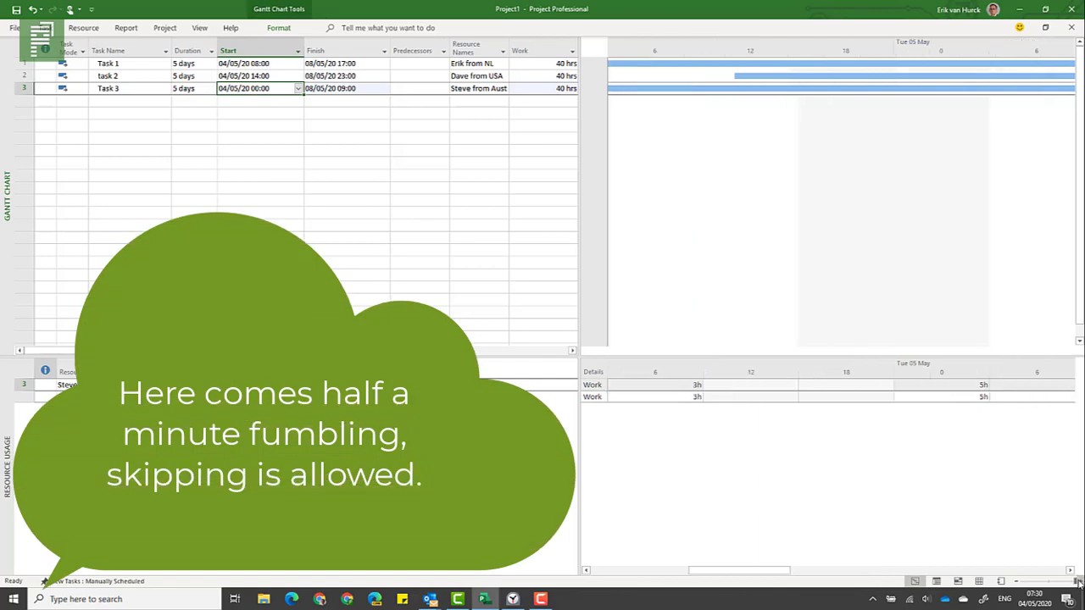
{"action": "left_click_drag", "start_coordinate": [761, 577], "coordinate": [729, 576]}
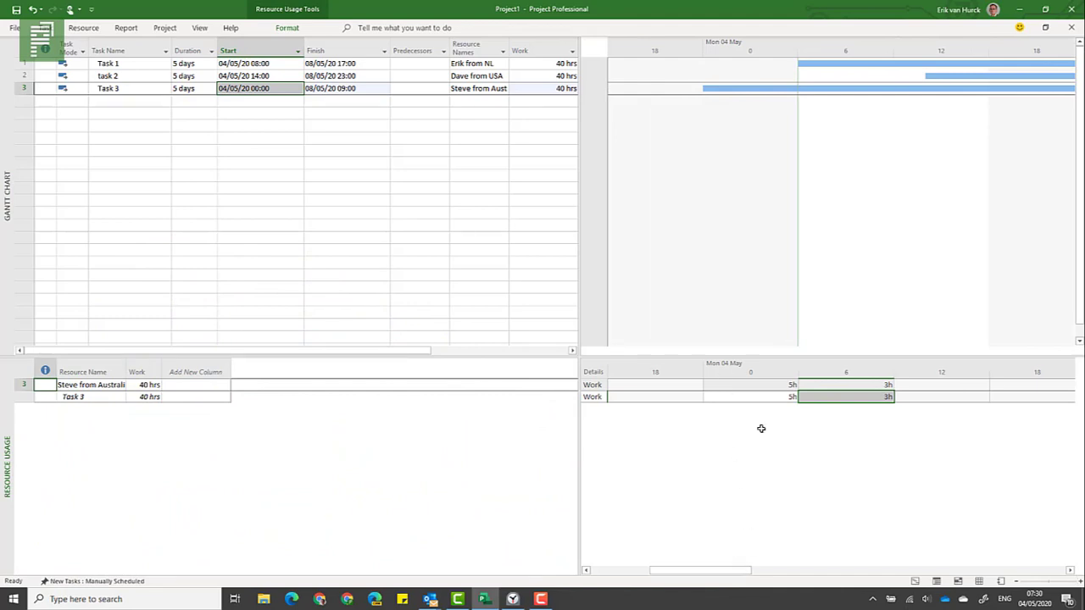
Set the timescale of the resource usage view to Quarter Days
{"action": "left_click", "coordinate": [199, 27]}
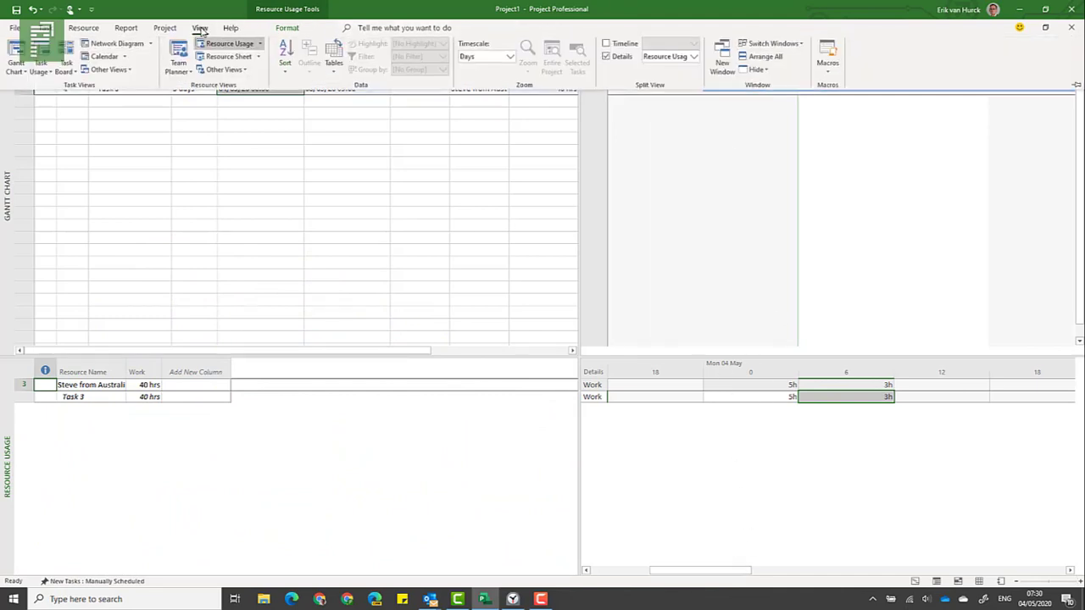
{"action": "left_click", "coordinate": [511, 57]}
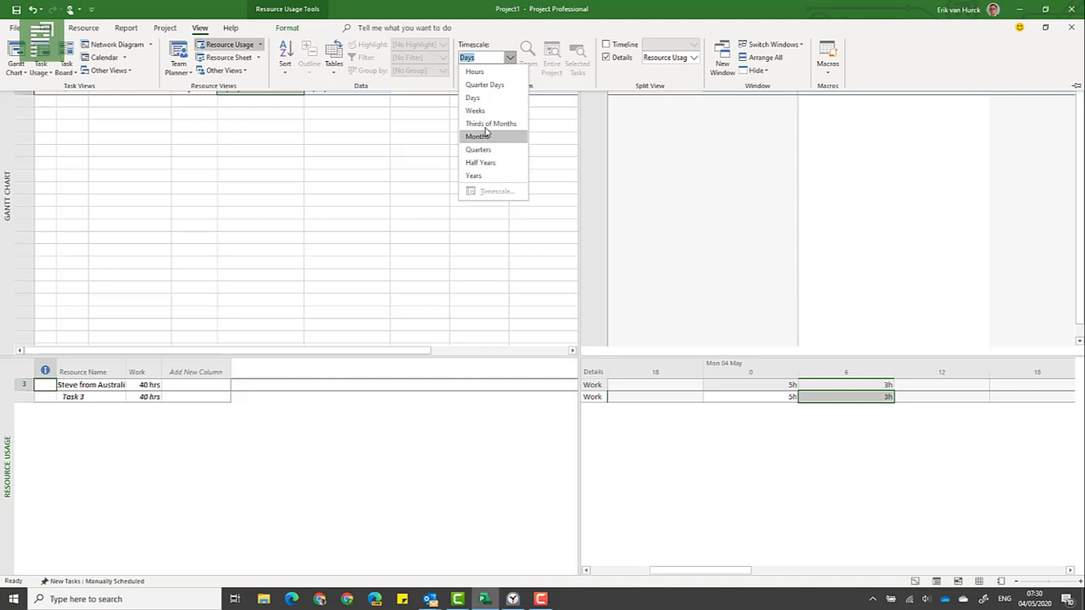
{"action": "left_click", "coordinate": [485, 85]}
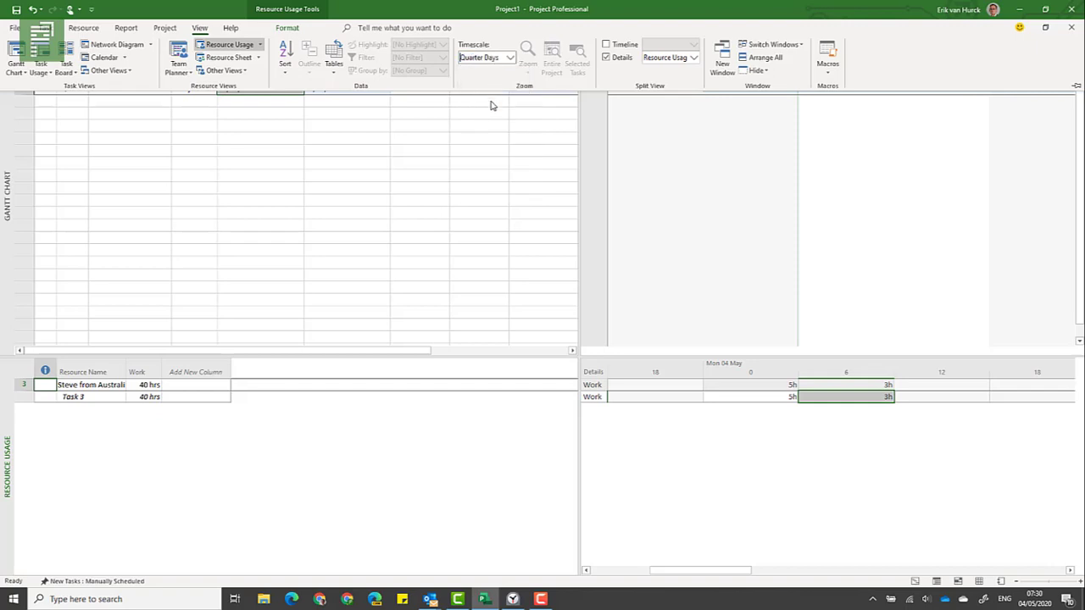
{"action": "left_click", "coordinate": [476, 125]}
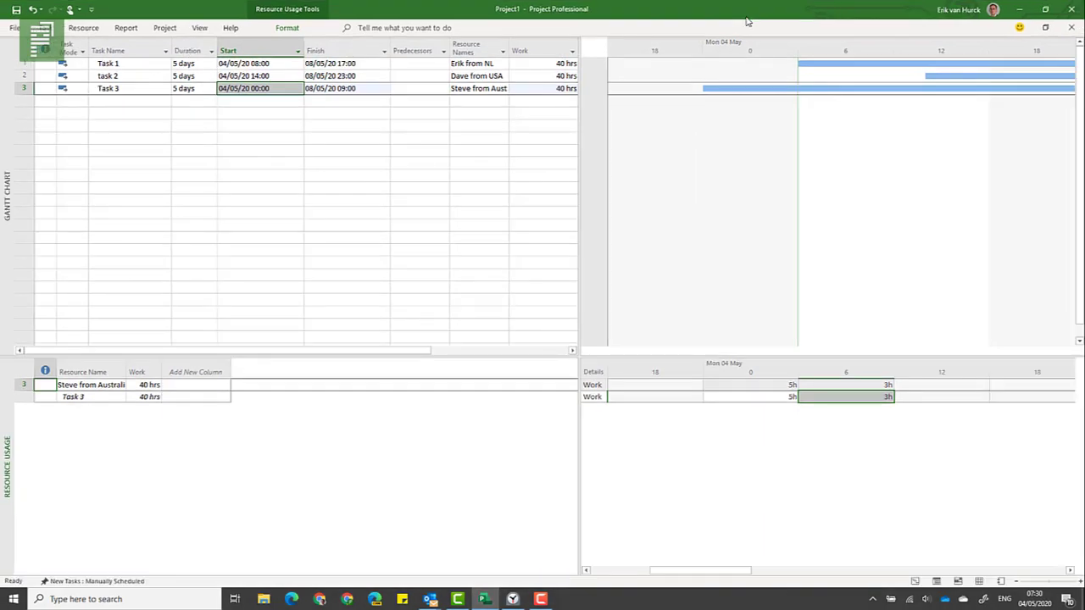
Set the count of the Gantt timescale's bottom tier to 1, keeping Hours as its units
{"action": "right_click", "coordinate": [741, 49]}
{"action": "left_click", "coordinate": [755, 54]}
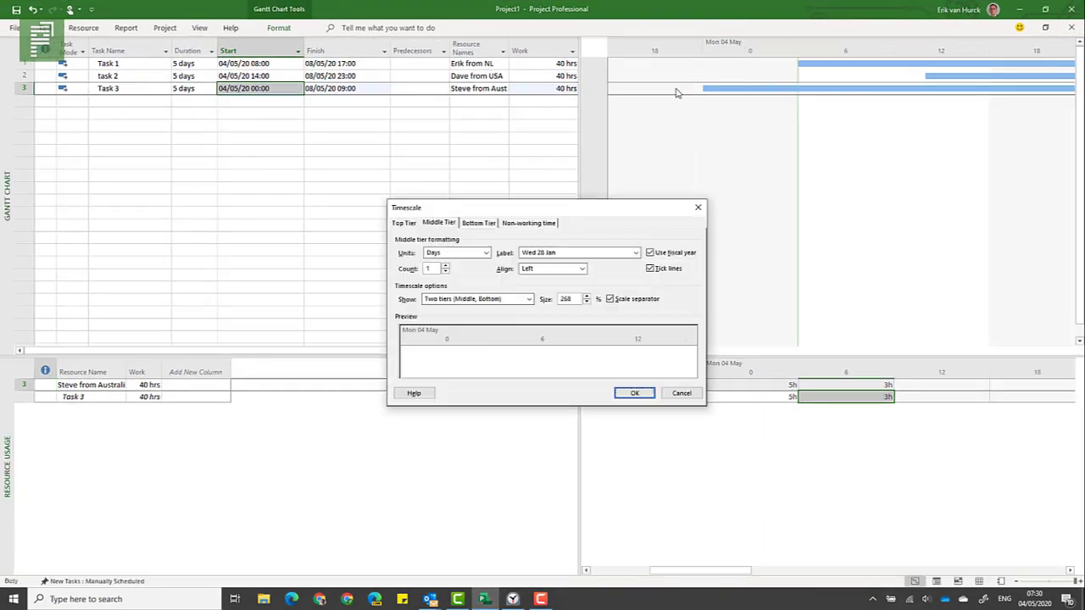
{"action": "left_click", "coordinate": [481, 253]}
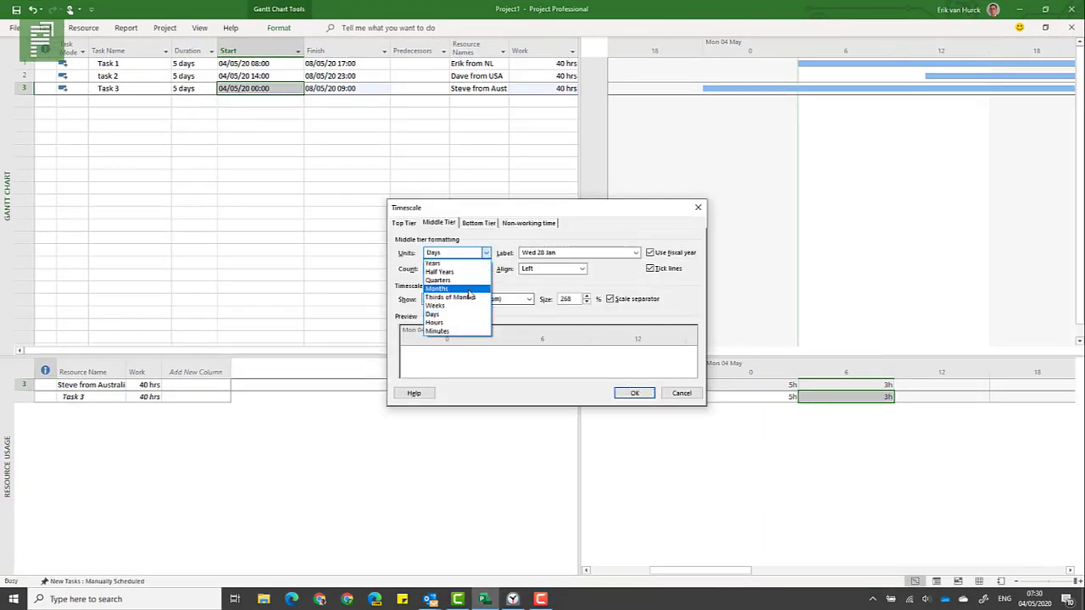
{"action": "left_click", "coordinate": [457, 332]}
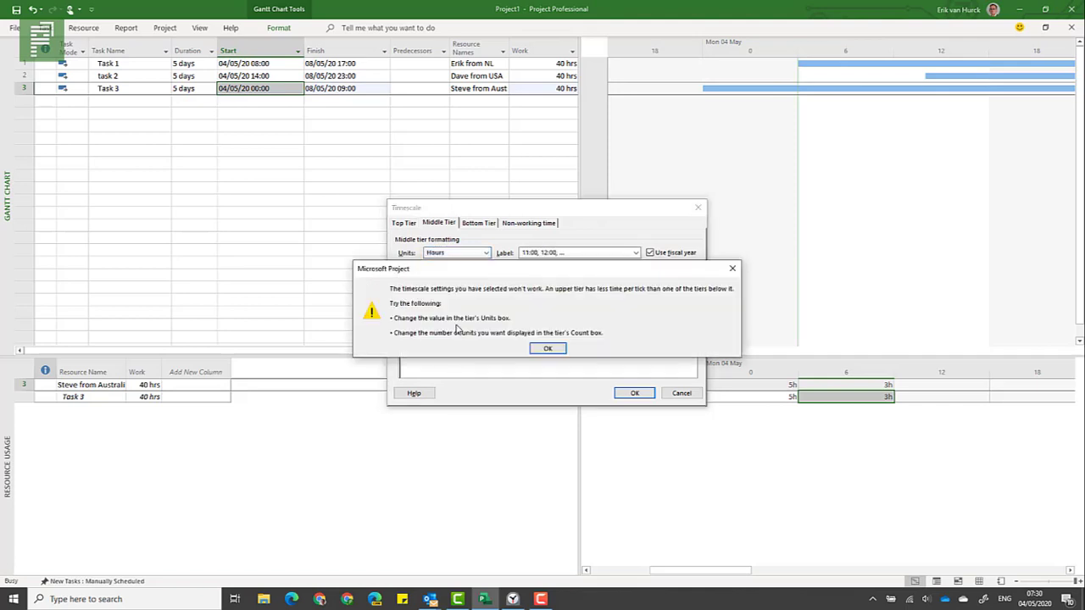
{"action": "left_click", "coordinate": [547, 350]}
{"action": "left_click", "coordinate": [478, 222]}
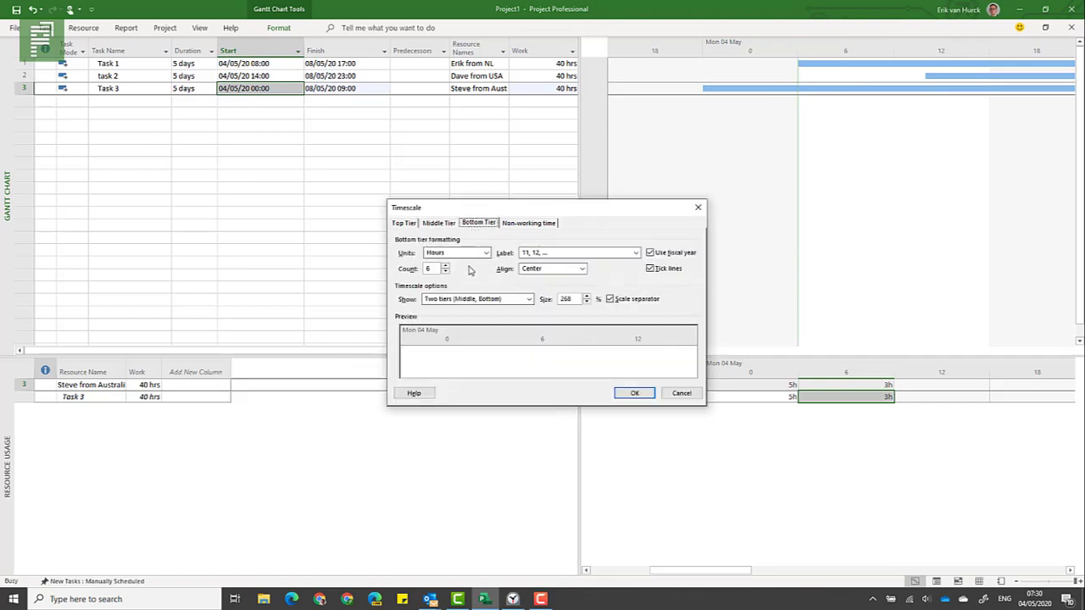
{"action": "left_click", "coordinate": [428, 269]}
{"action": "key", "text": "BackSpace"}
{"action": "type", "text": "1"}
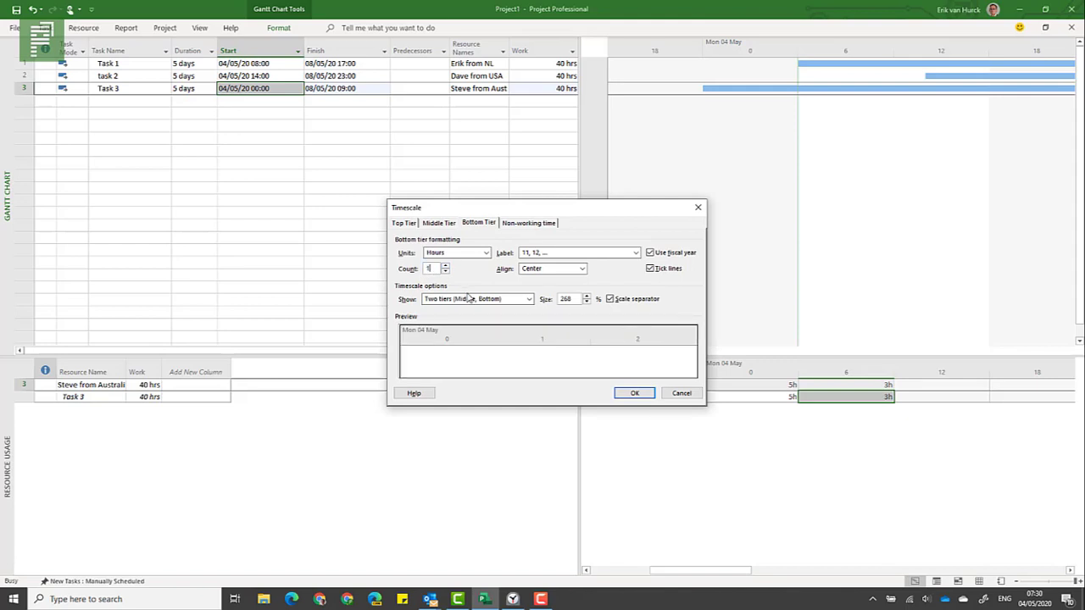
{"action": "left_click", "coordinate": [635, 393]}
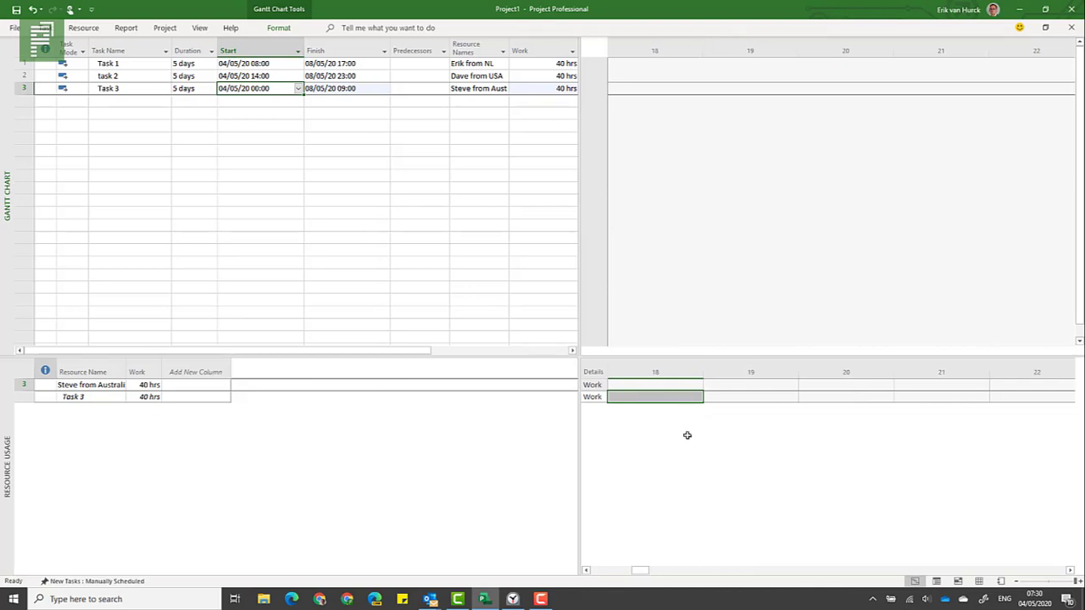
Bring the start of Task 3 into view on the hourly timescale with Scroll to Task
{"action": "left_click", "coordinate": [162, 88]}
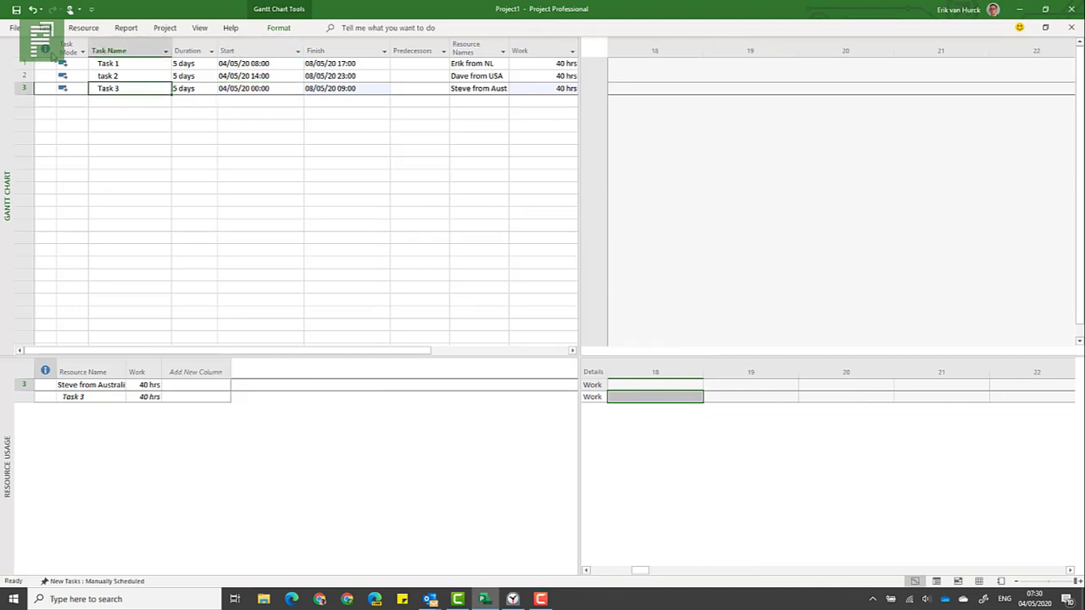
{"action": "left_click", "coordinate": [199, 28]}
{"action": "scroll", "coordinate": [420, 64], "scroll_direction": "up", "scroll_amount": 4}
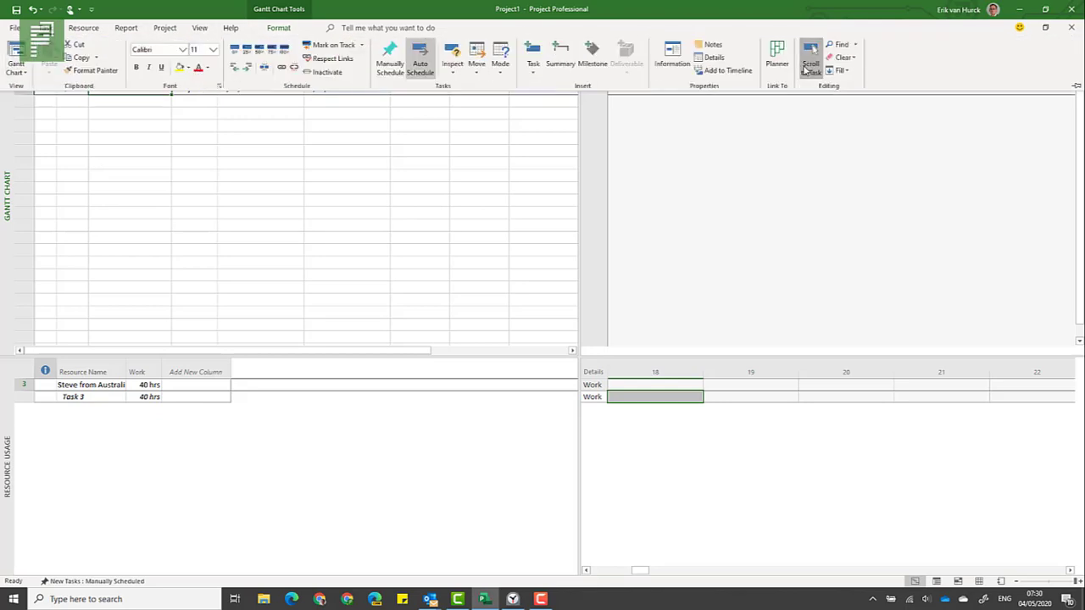
{"action": "left_click", "coordinate": [807, 68]}
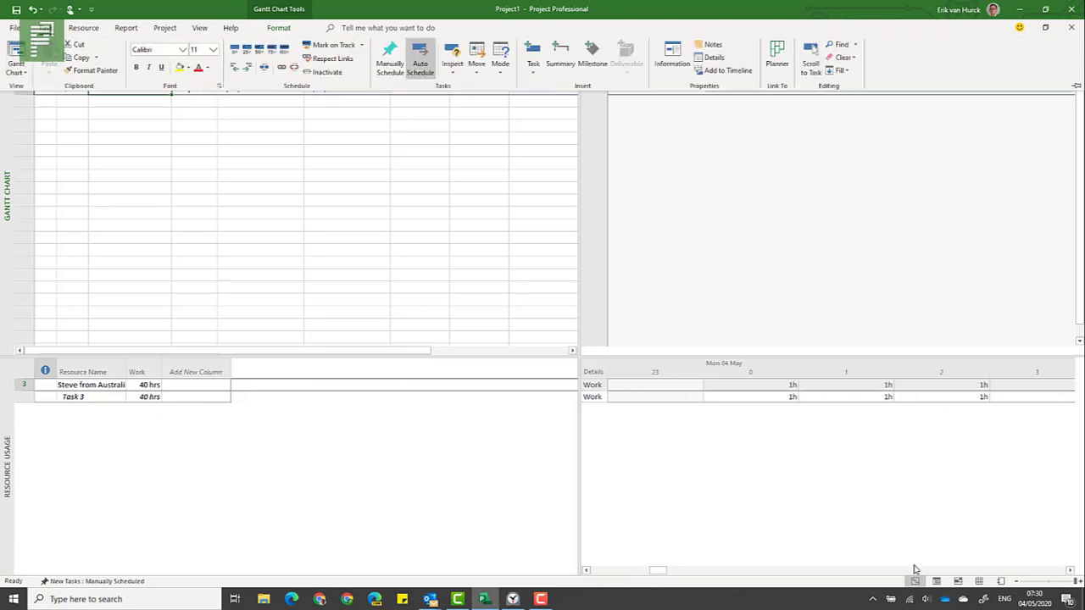
{"action": "left_click", "coordinate": [337, 240]}
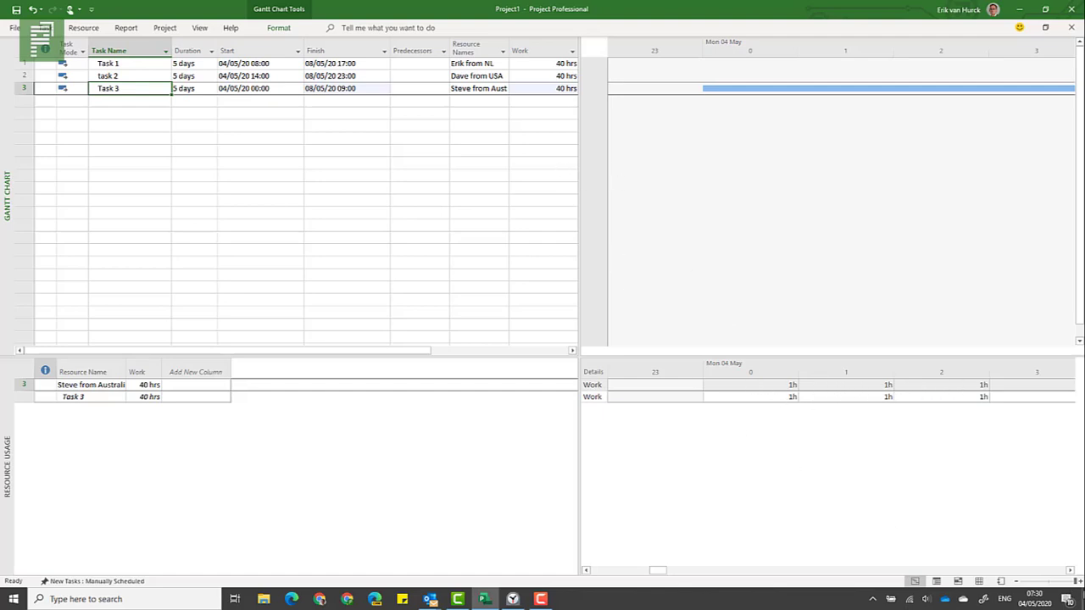
Compare Task 3's hourly work on Monday 4 May with the start hours of Task 1 and task 2
{"action": "left_click", "coordinate": [1069, 571]}
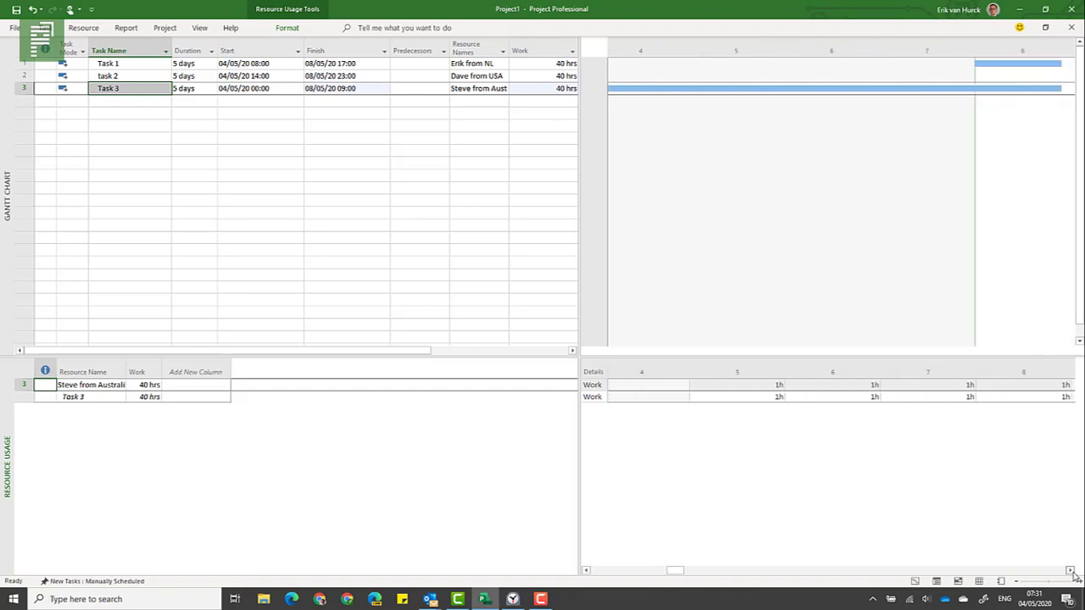
{"action": "left_click", "coordinate": [1071, 572]}
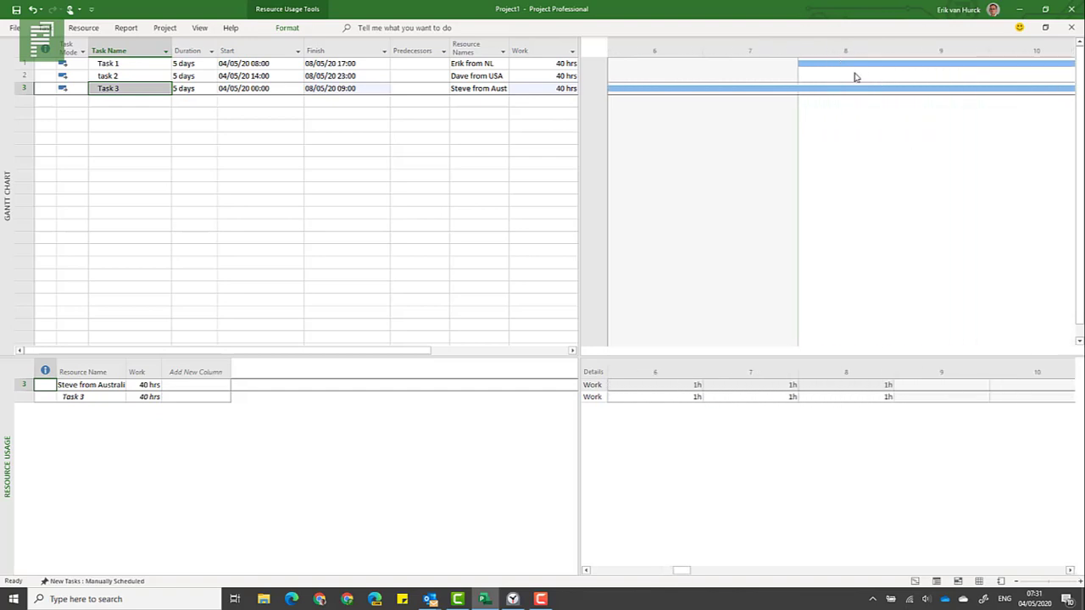
{"action": "left_click", "coordinate": [1070, 572]}
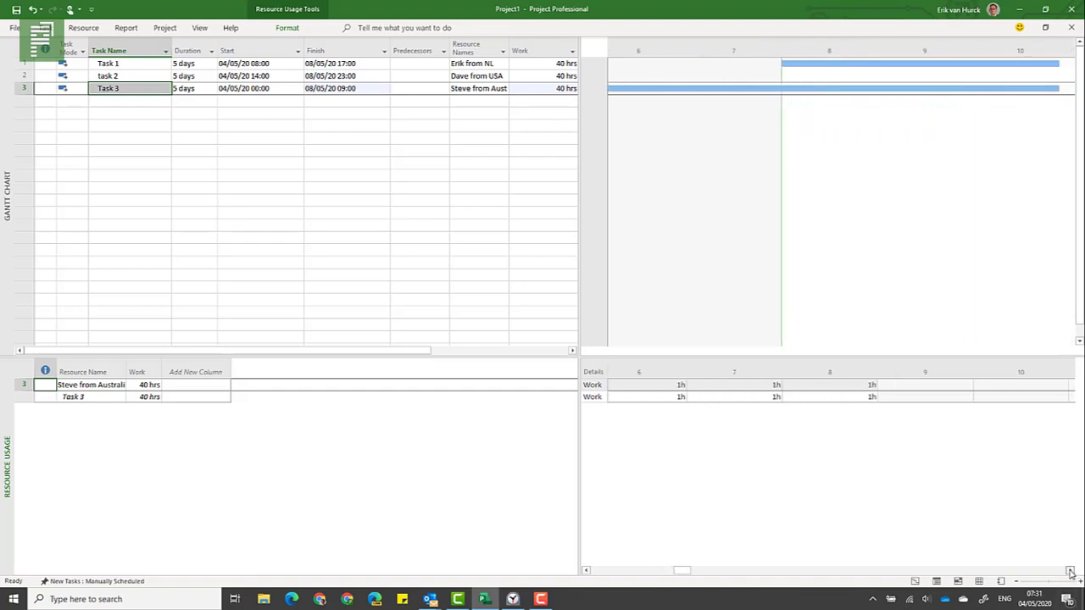
{"action": "left_click", "coordinate": [1071, 572]}
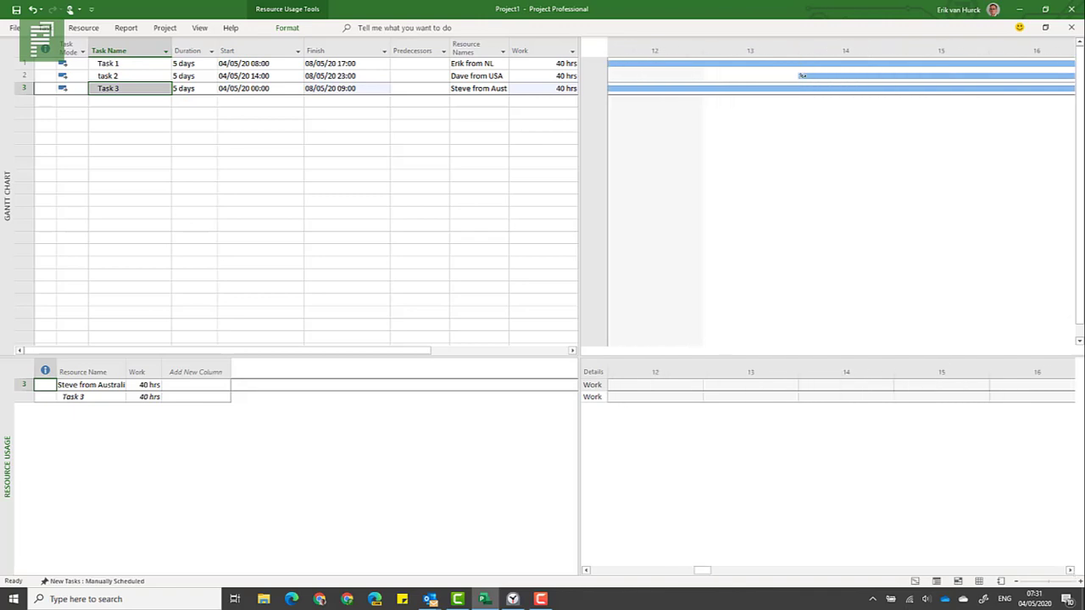
{"action": "left_click", "coordinate": [810, 75]}
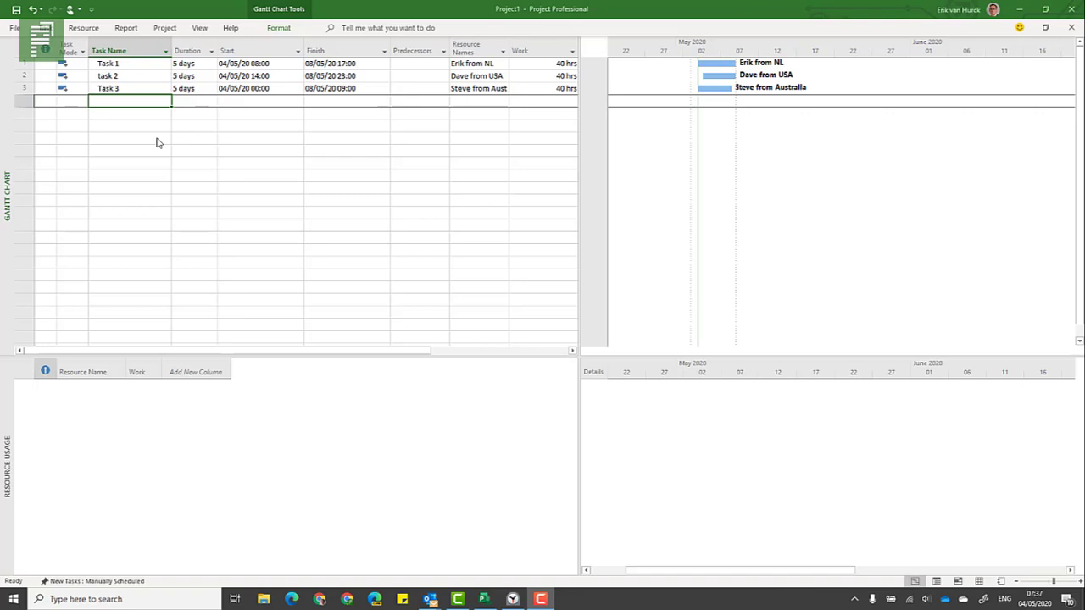
Add a new task named Task 4 below Task 3 with a duration of 5 days
{"action": "left_click", "coordinate": [143, 106]}
{"action": "type", "text": "Tas"}
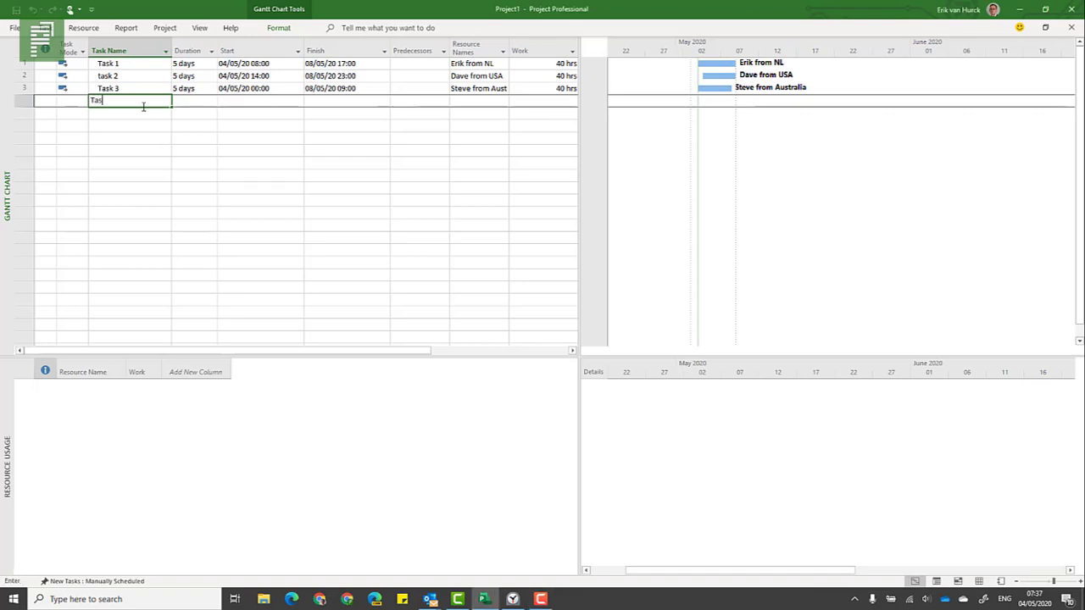
{"action": "type", "text": "k 4"}
{"action": "key", "text": "Tab"}
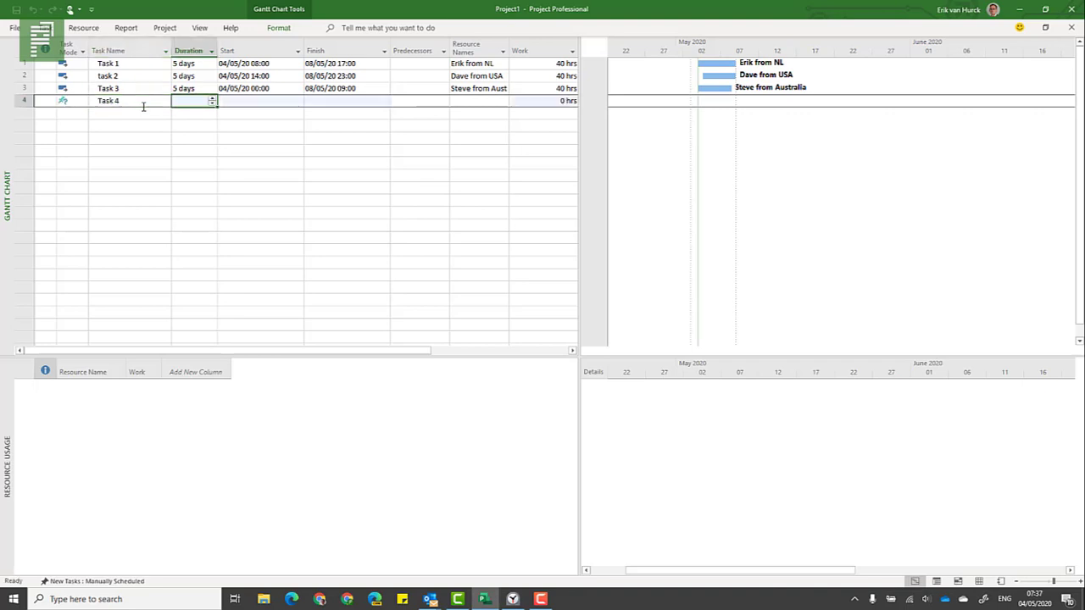
{"action": "type", "text": "5d"}
{"action": "key", "text": "Return"}
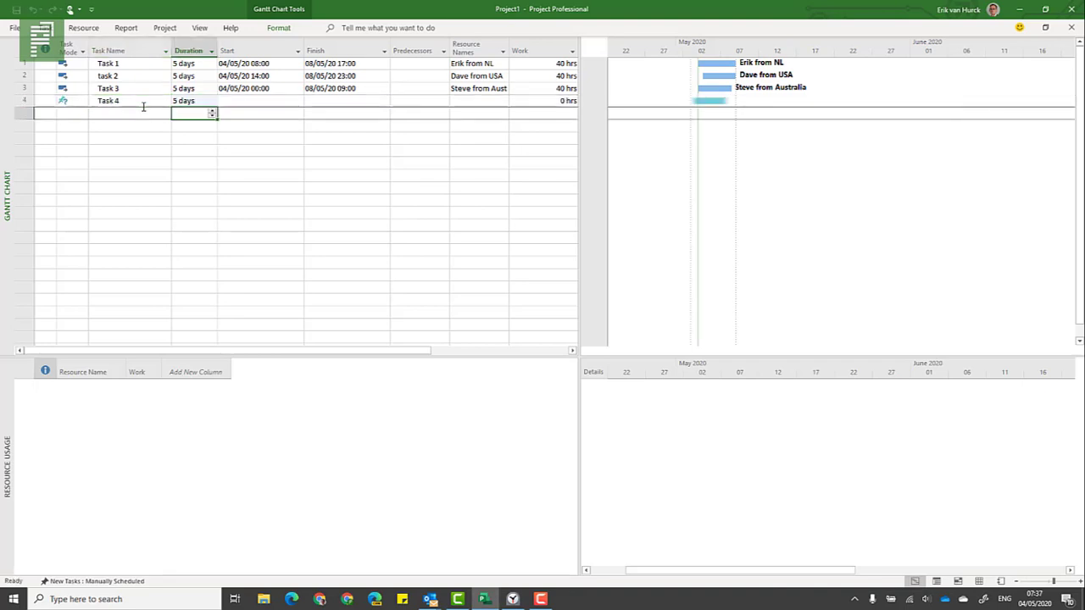
Change Task 4's task mode to Auto Scheduled
{"action": "left_click", "coordinate": [66, 100]}
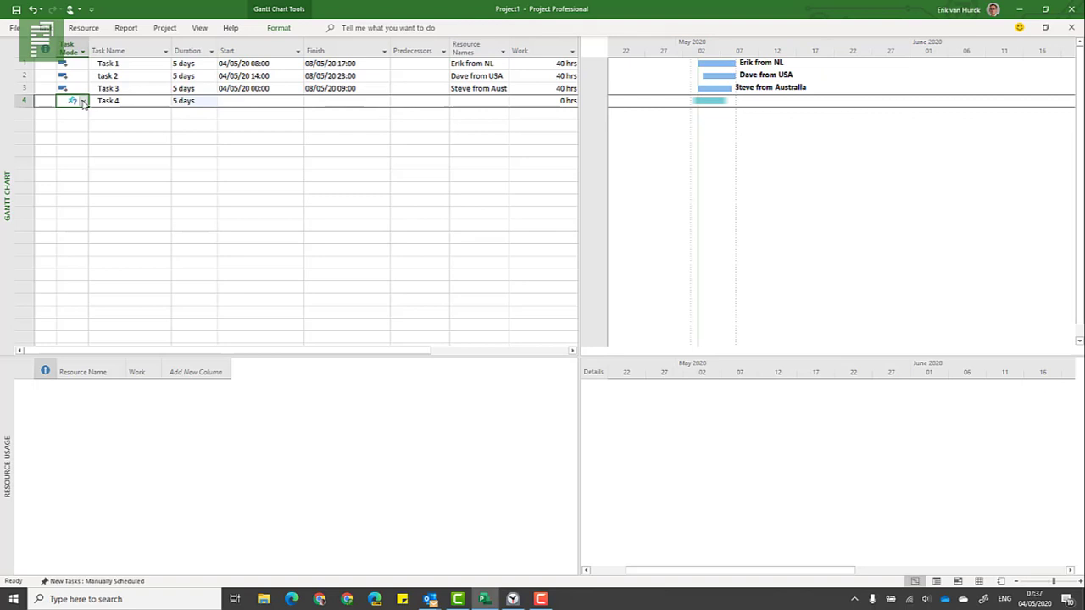
{"action": "left_click", "coordinate": [83, 100]}
{"action": "left_click", "coordinate": [79, 118]}
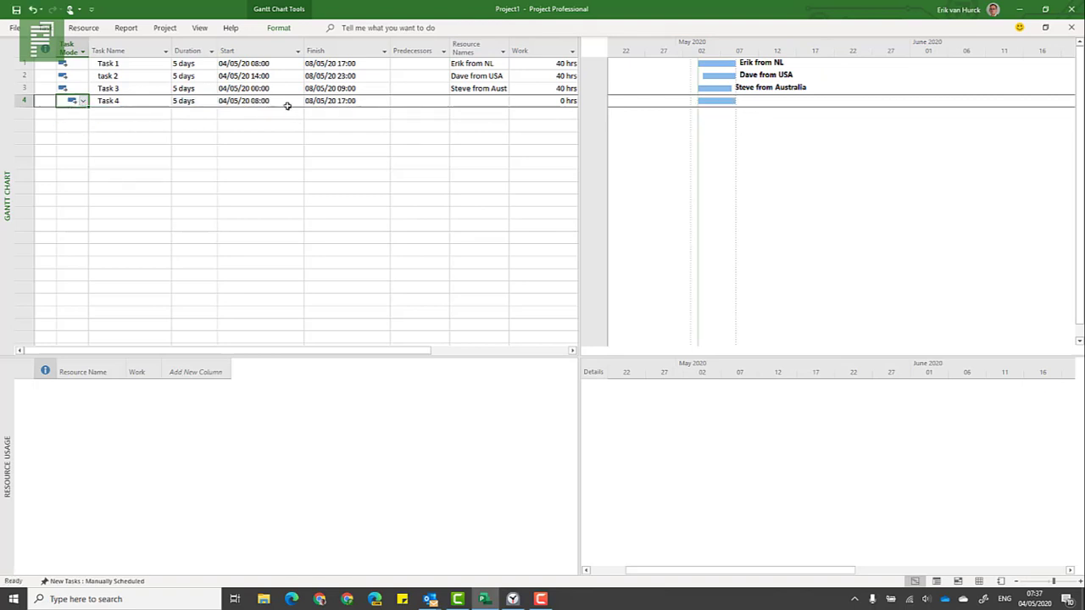
Assign all three resources, from the USA, NL and Australia, to Task 4
{"action": "left_click", "coordinate": [498, 102]}
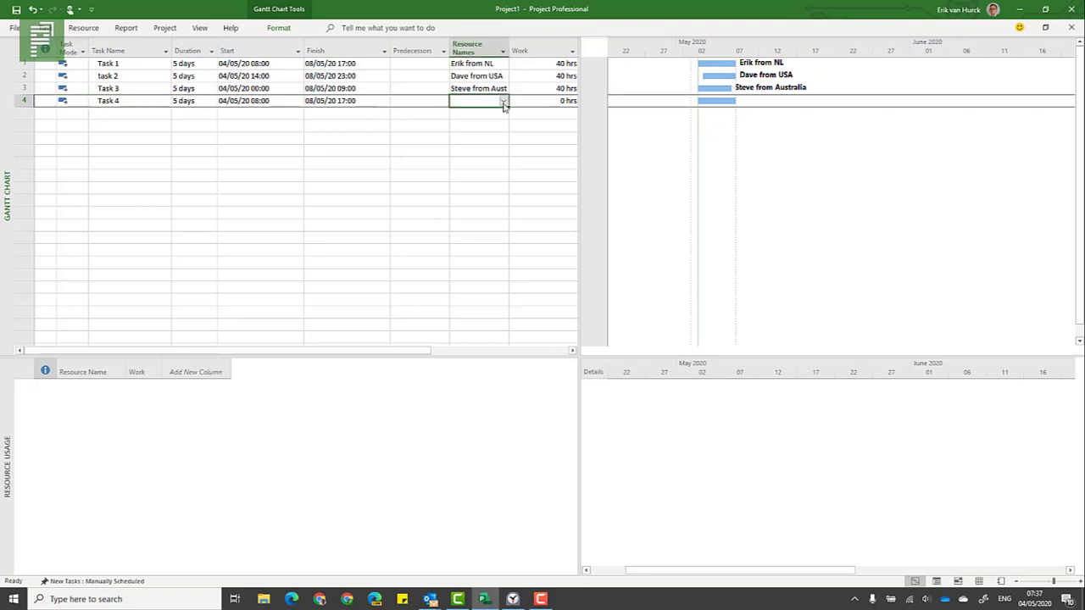
{"action": "left_click", "coordinate": [505, 101]}
{"action": "left_click", "coordinate": [490, 113]}
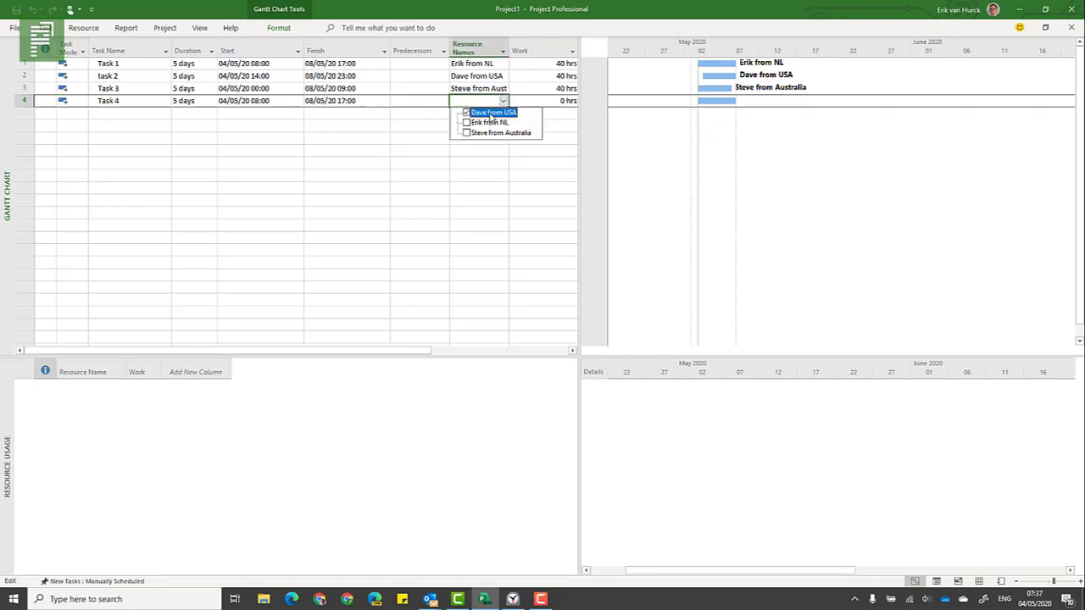
{"action": "left_click", "coordinate": [490, 132]}
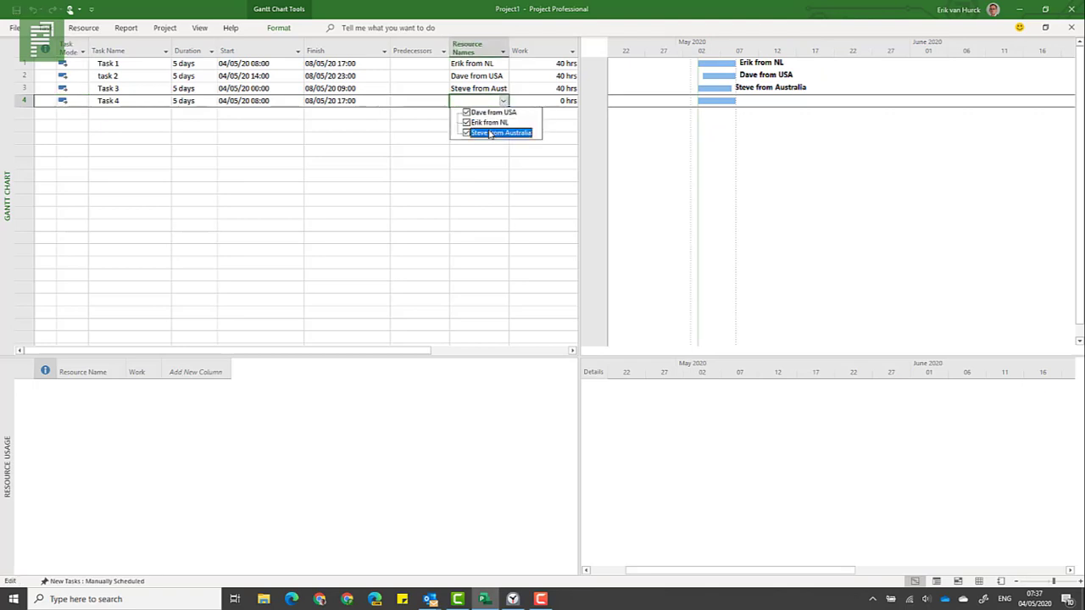
{"action": "left_click", "coordinate": [398, 99]}
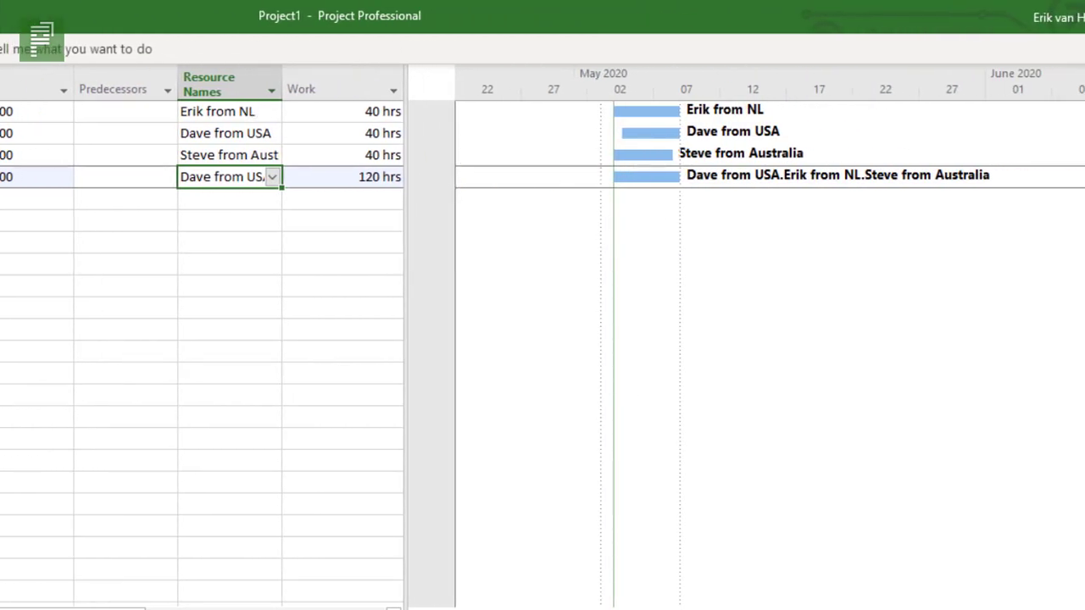
Set the timescale to Days and bring the start of Task 4 into view with Scroll to Task
{"action": "left_click", "coordinate": [116, 54]}
{"action": "left_click", "coordinate": [284, 101]}
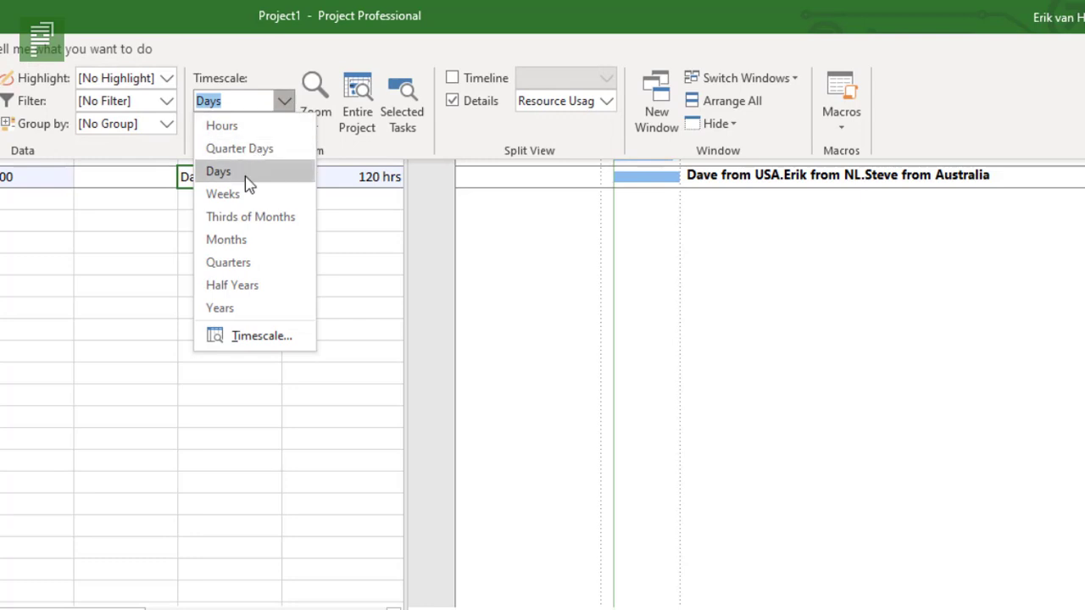
{"action": "left_click", "coordinate": [222, 194]}
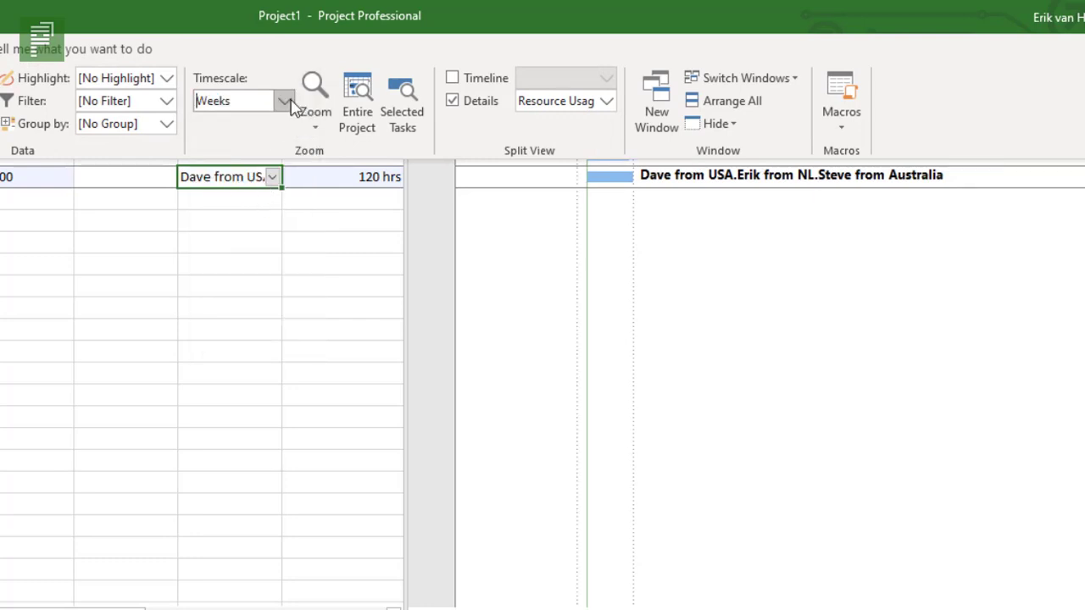
{"action": "left_click", "coordinate": [285, 101]}
{"action": "left_click", "coordinate": [254, 176]}
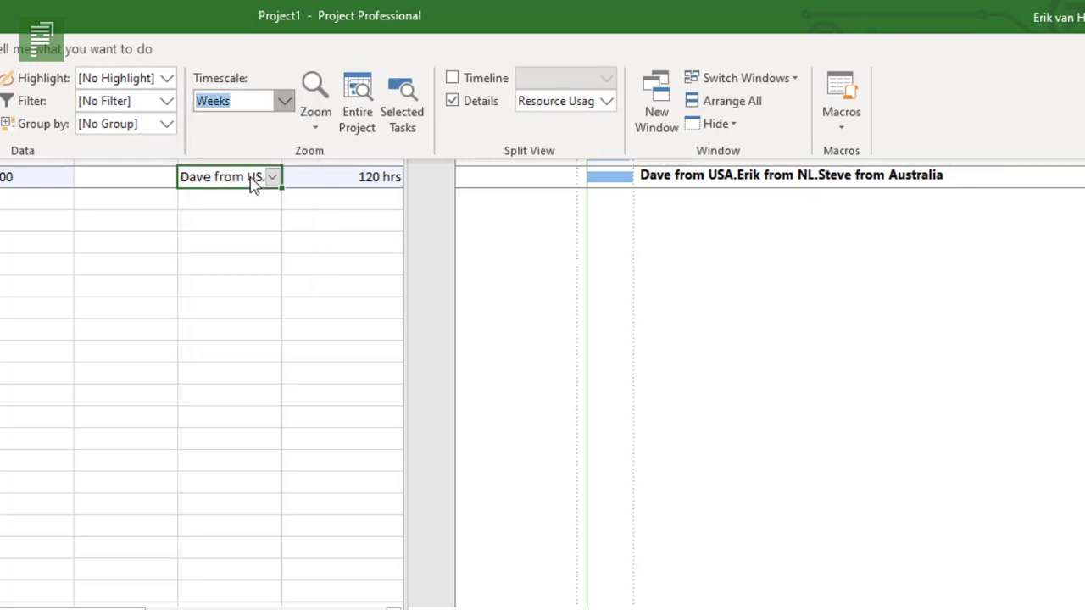
{"action": "left_click", "coordinate": [155, 187]}
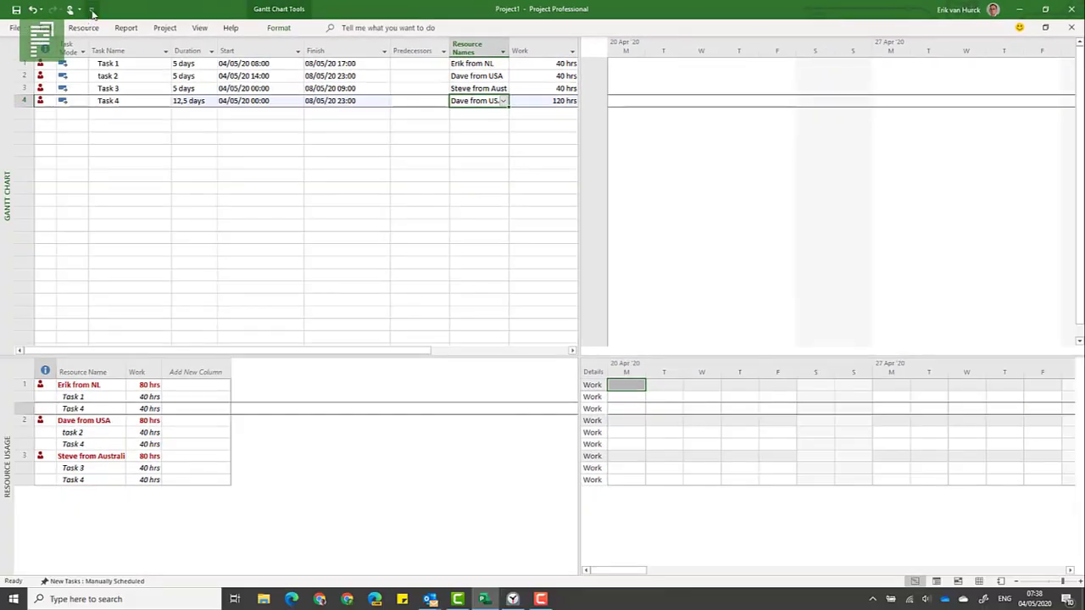
{"action": "left_click", "coordinate": [42, 28]}
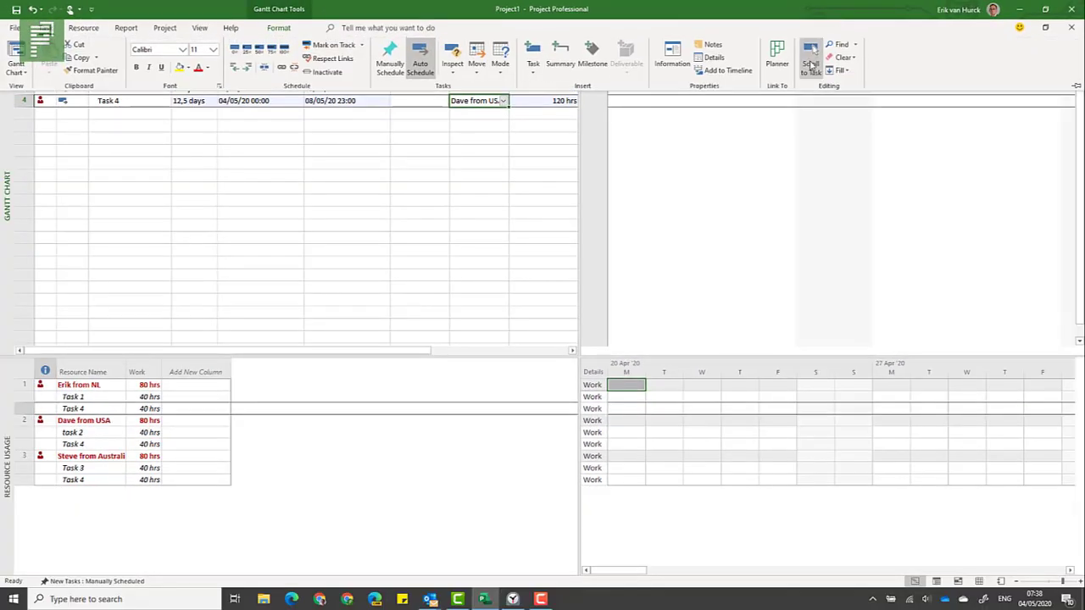
{"action": "left_click", "coordinate": [811, 63]}
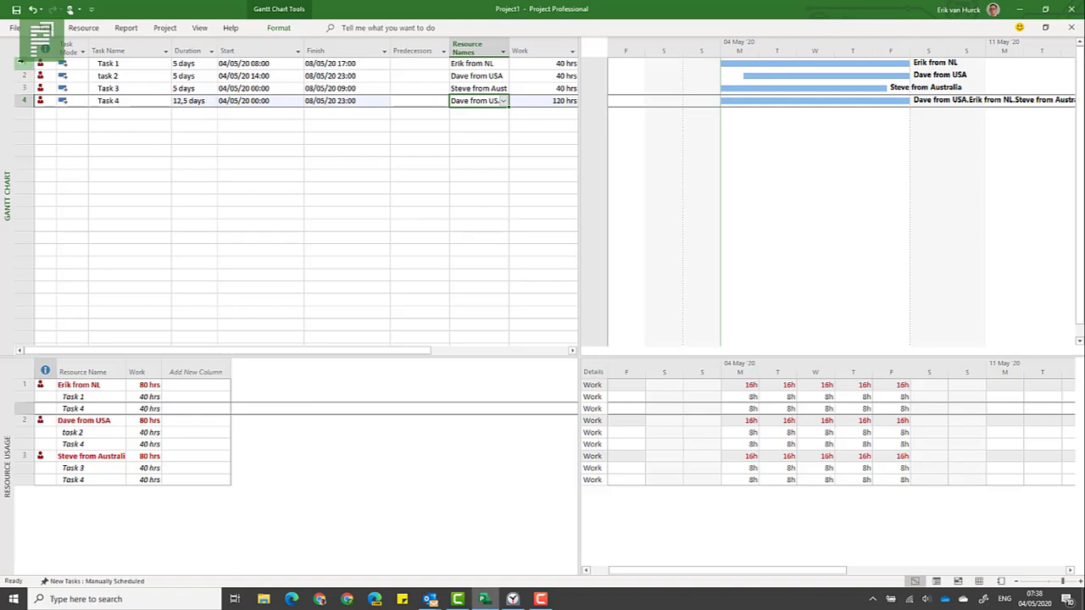
Insert a summary task above Task 1 that groups Tasks 1 to 4
{"action": "left_click_drag", "start_coordinate": [21, 62], "coordinate": [25, 101]}
{"action": "right_click", "coordinate": [23, 100]}
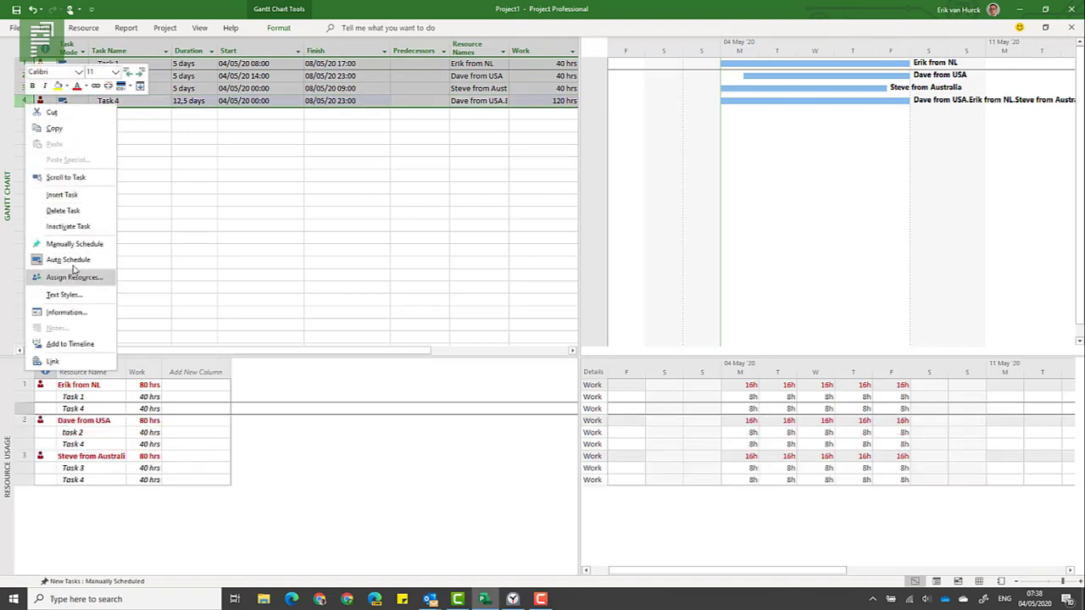
{"action": "left_click", "coordinate": [165, 12]}
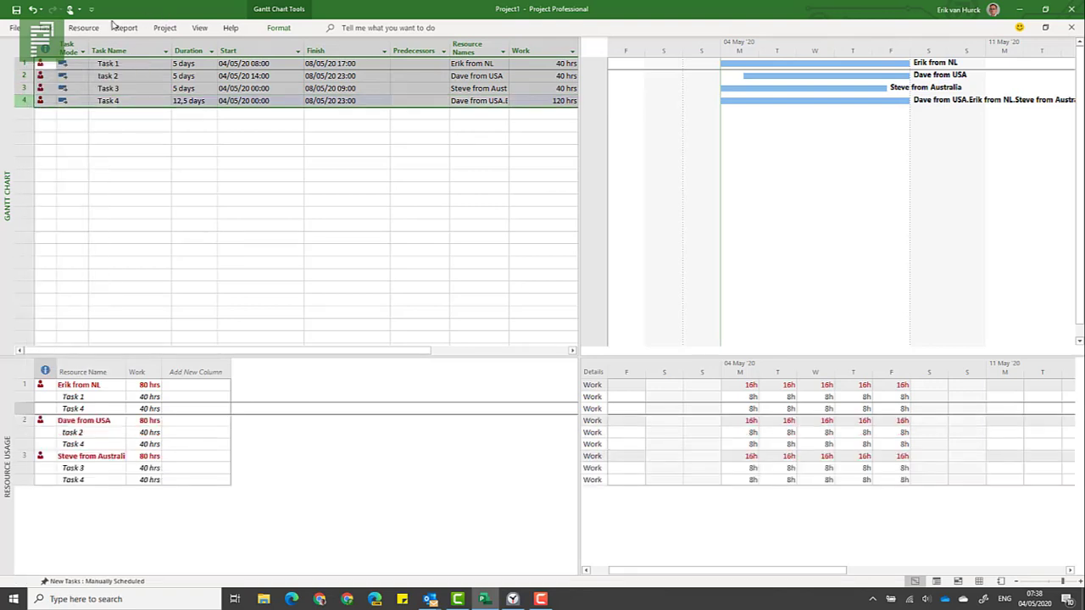
{"action": "left_click", "coordinate": [49, 28]}
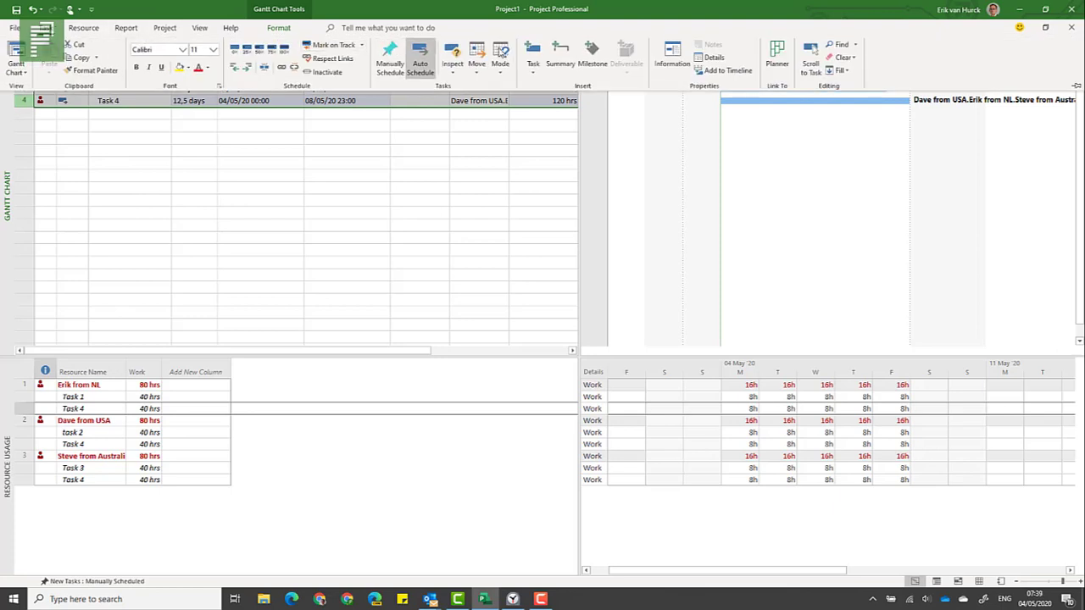
{"action": "left_click", "coordinate": [557, 53]}
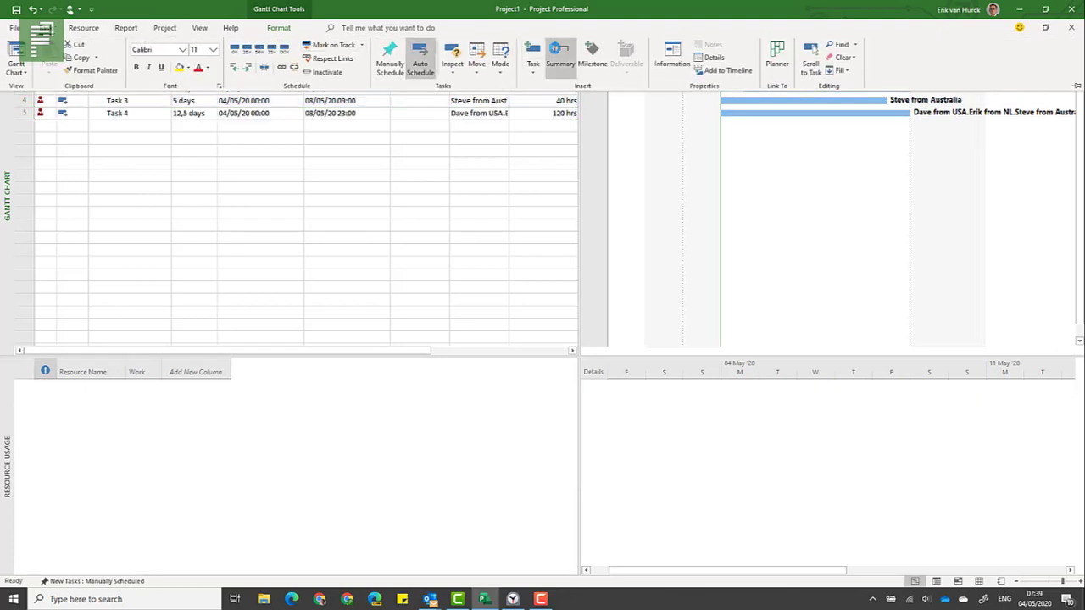
Compare the summary task's duration with Task 4's duration, work, start and finish
{"action": "left_click", "coordinate": [212, 66]}
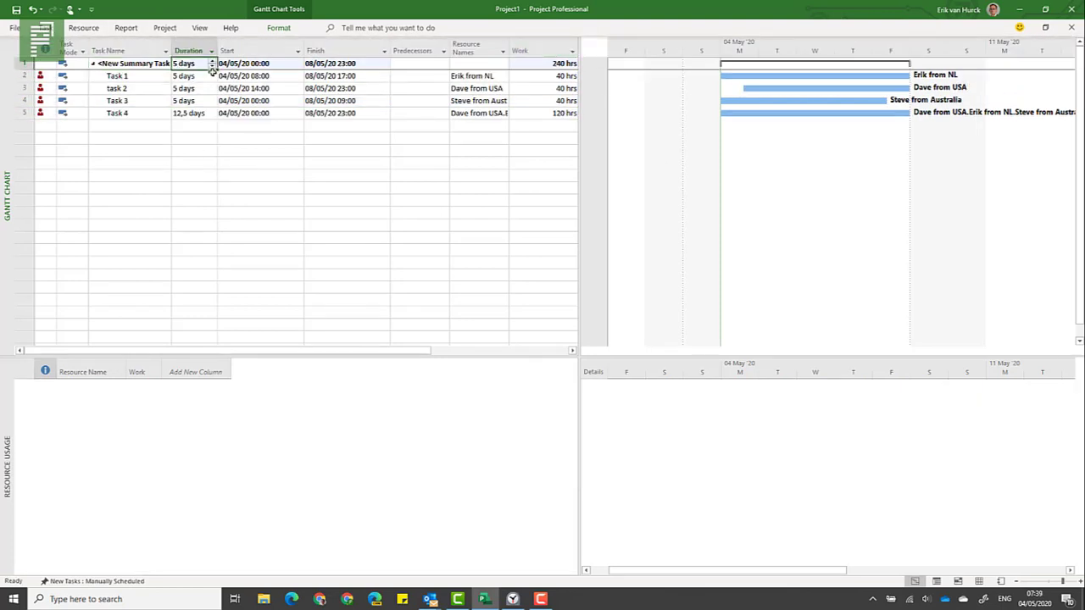
{"action": "left_click", "coordinate": [187, 114]}
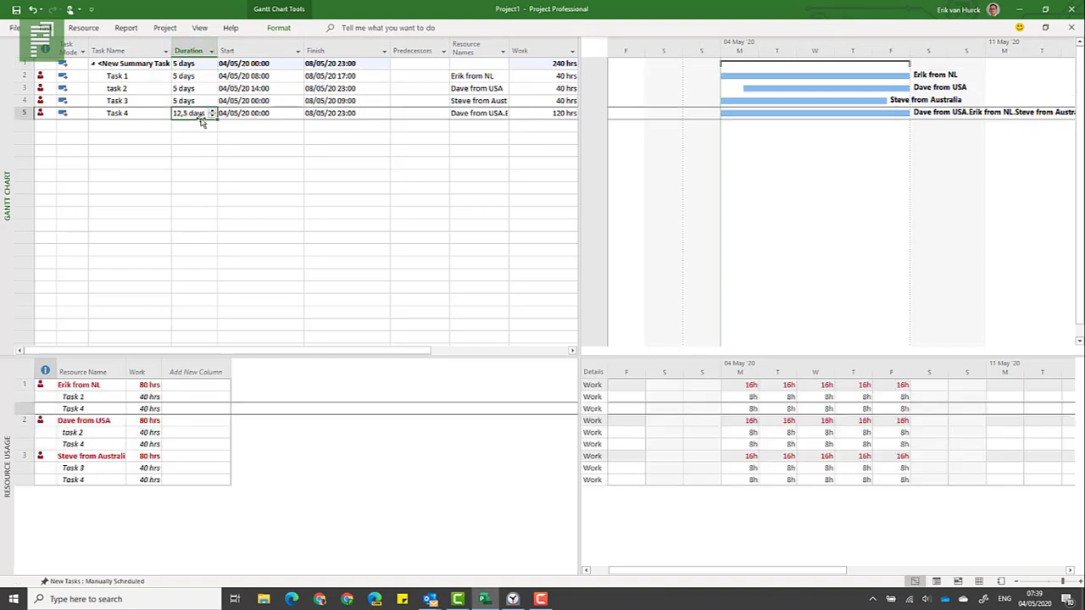
{"action": "left_click", "coordinate": [564, 112]}
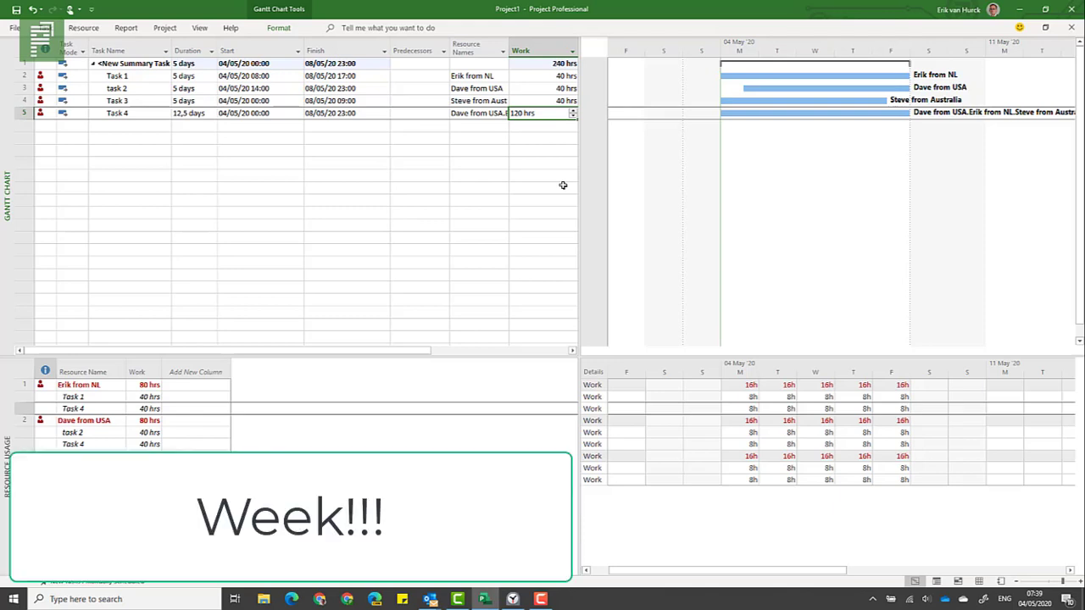
{"action": "left_click", "coordinate": [249, 114]}
{"action": "left_click", "coordinate": [339, 115]}
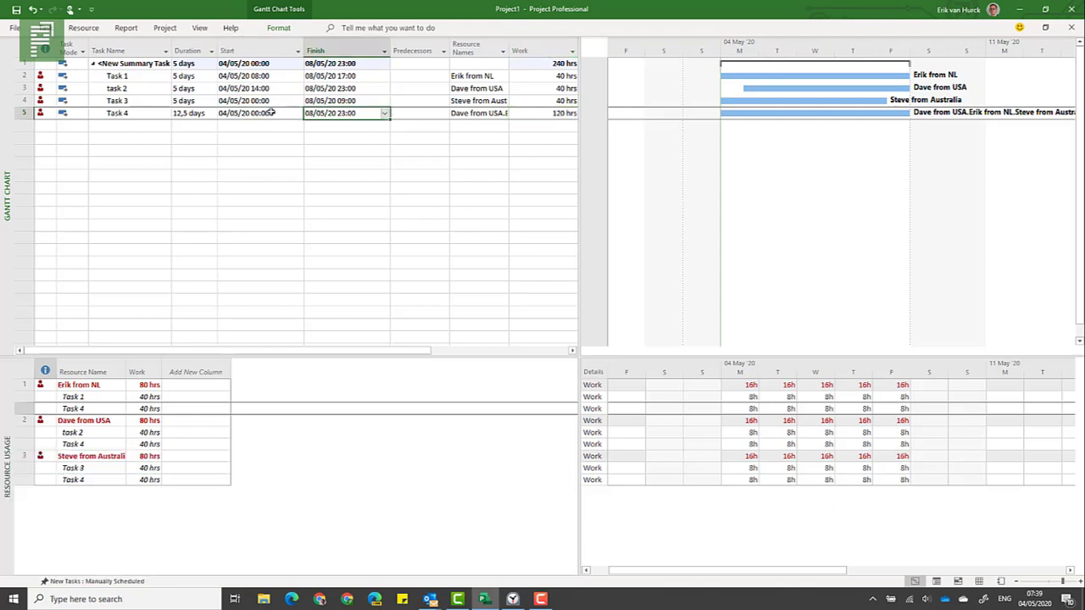
{"action": "left_click", "coordinate": [270, 113]}
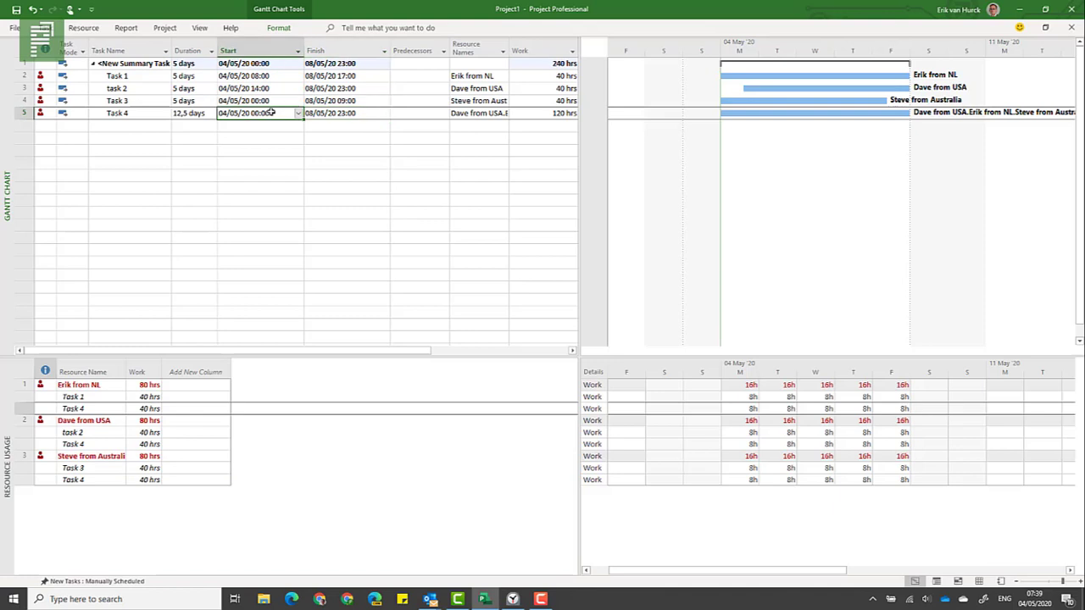
{"action": "right_click", "coordinate": [23, 418]}
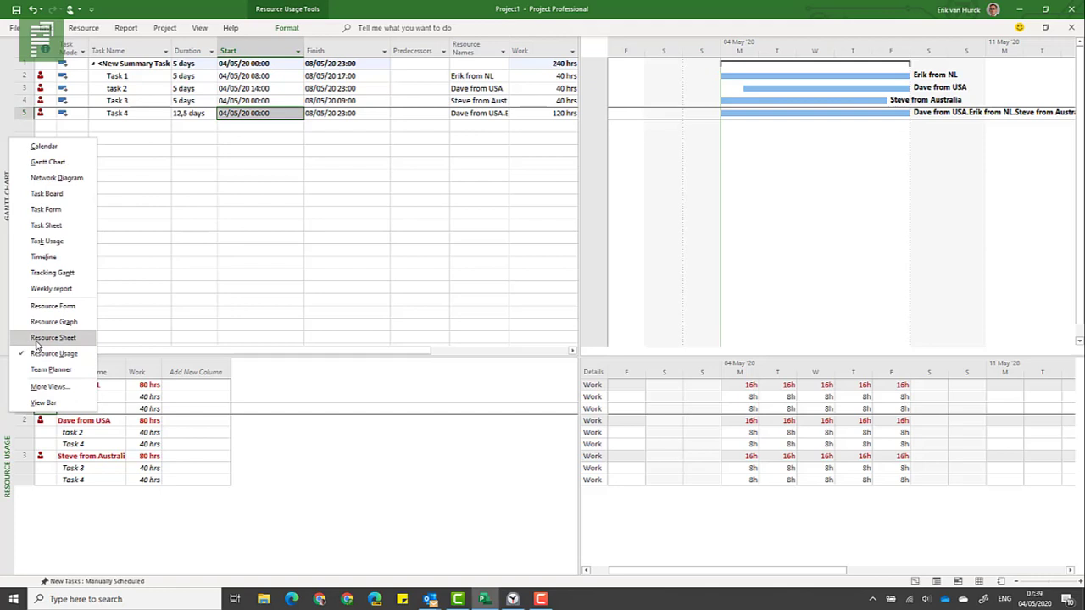
{"action": "left_click", "coordinate": [711, 409]}
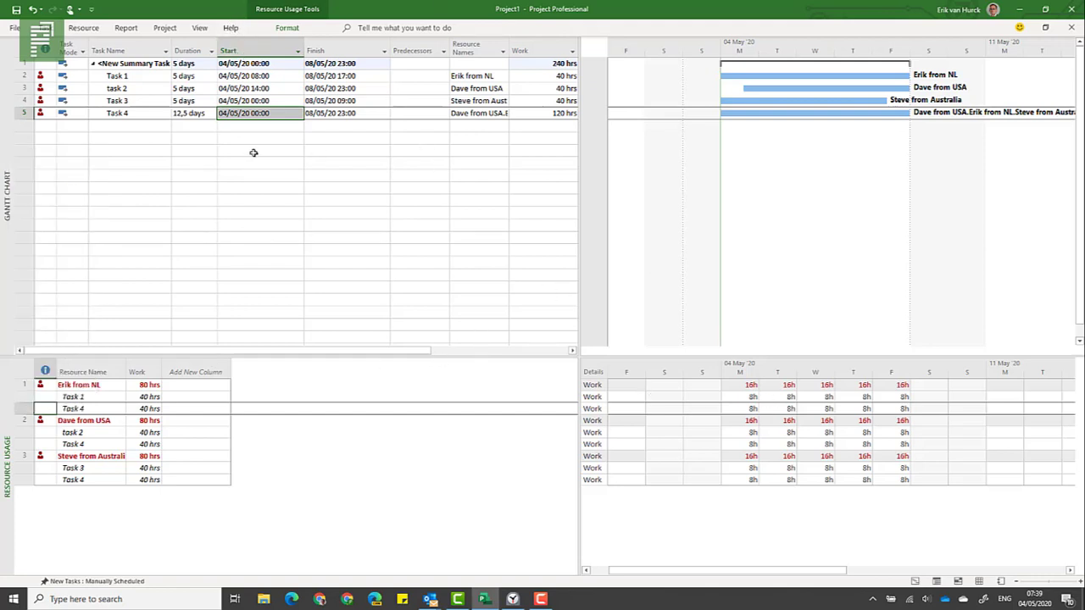
Zoom the timescale in to two-hour intervals and bring the start of Task 4 into view with Scroll to Task
{"action": "left_click", "coordinate": [210, 116]}
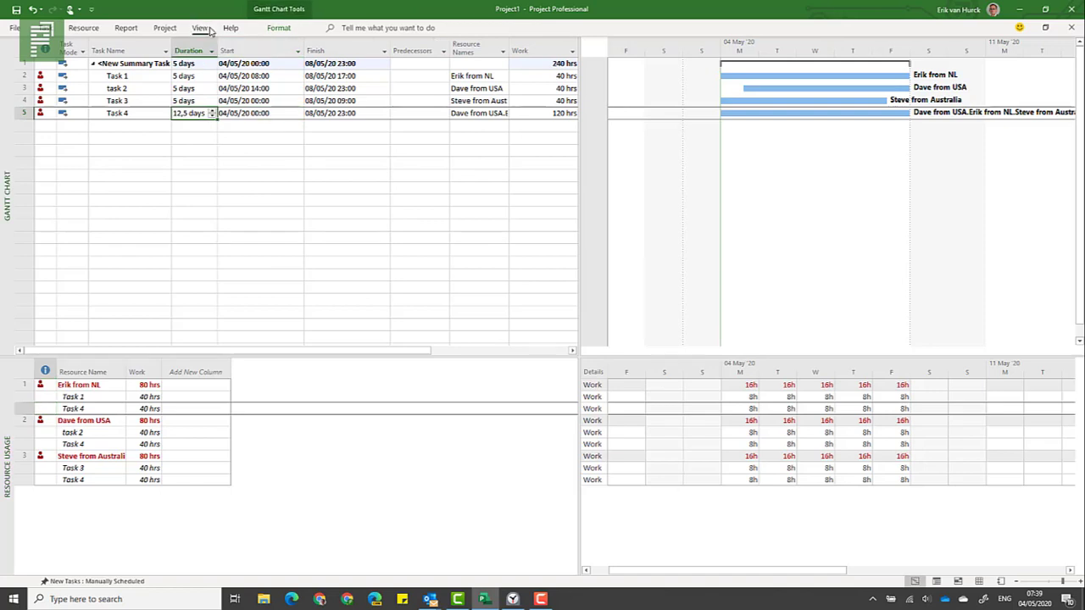
{"action": "left_click", "coordinate": [199, 28]}
{"action": "left_click", "coordinate": [526, 61]}
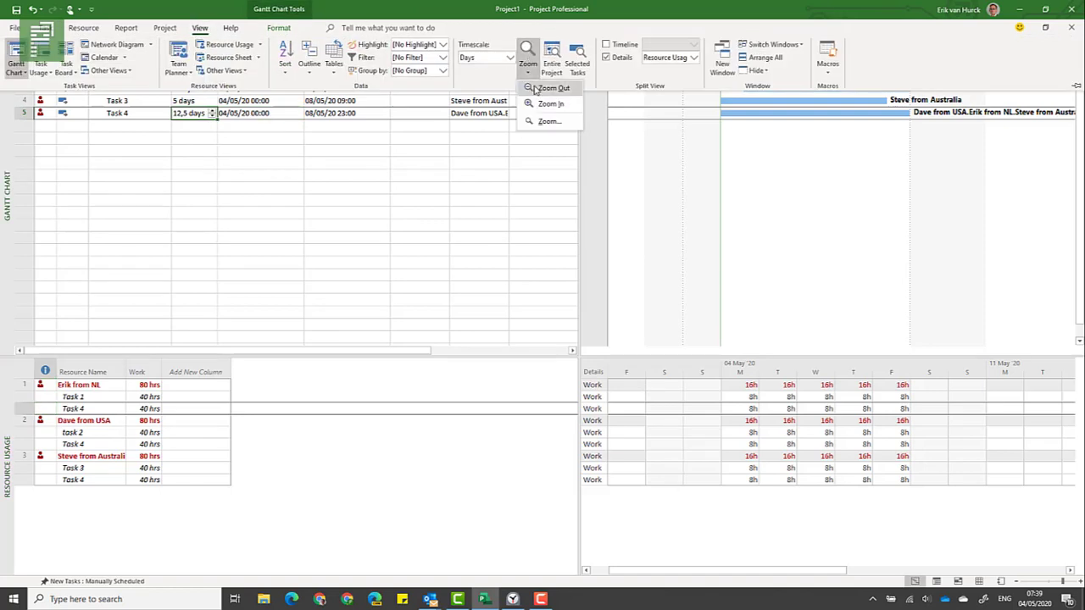
{"action": "left_click", "coordinate": [535, 104]}
{"action": "left_click", "coordinate": [526, 61]}
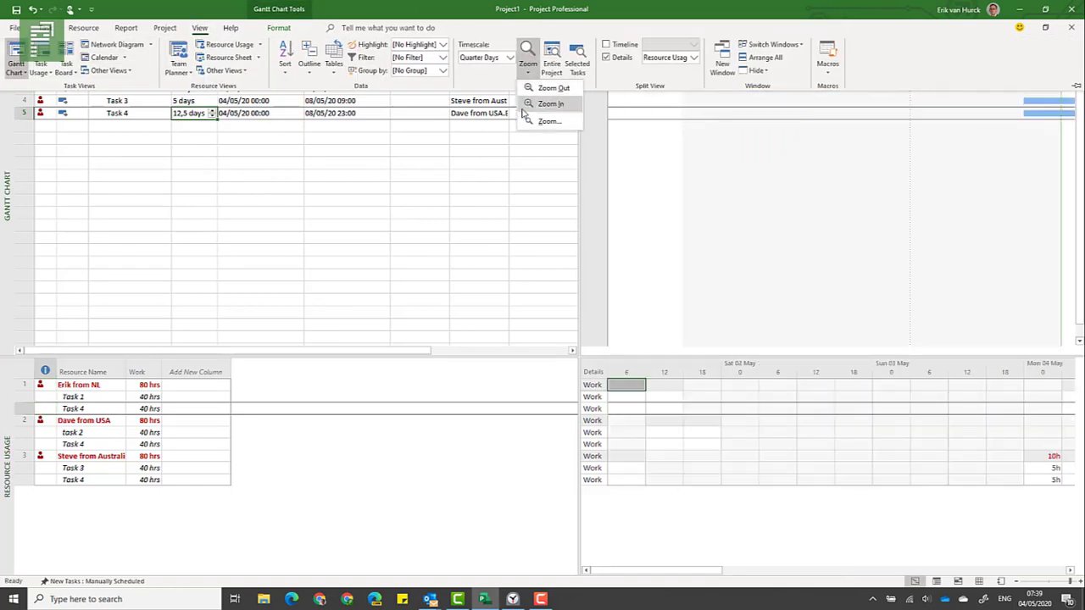
{"action": "left_click", "coordinate": [535, 112]}
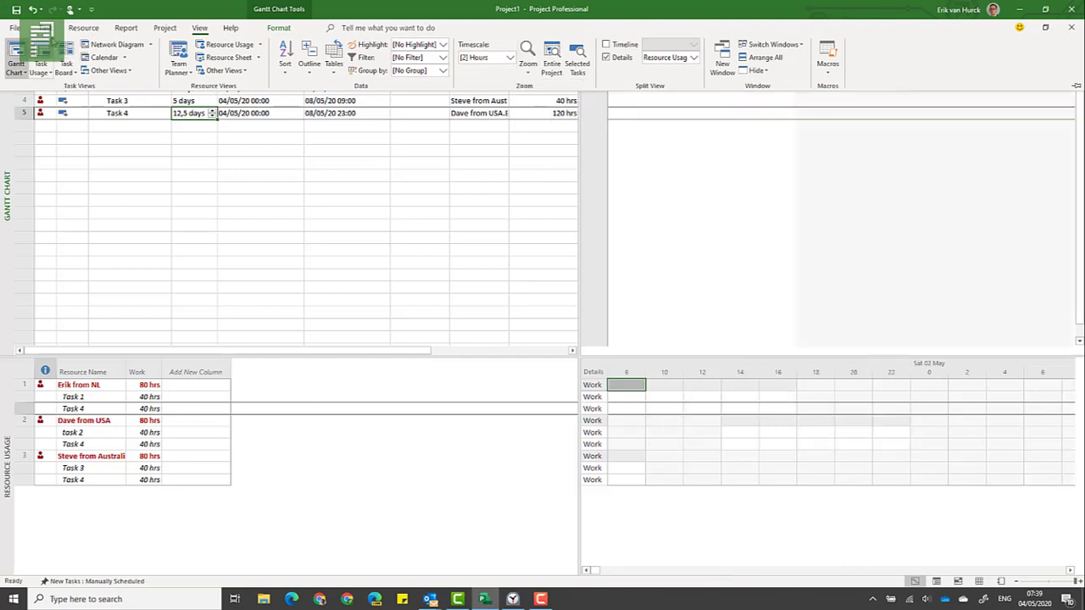
{"action": "left_click", "coordinate": [44, 28]}
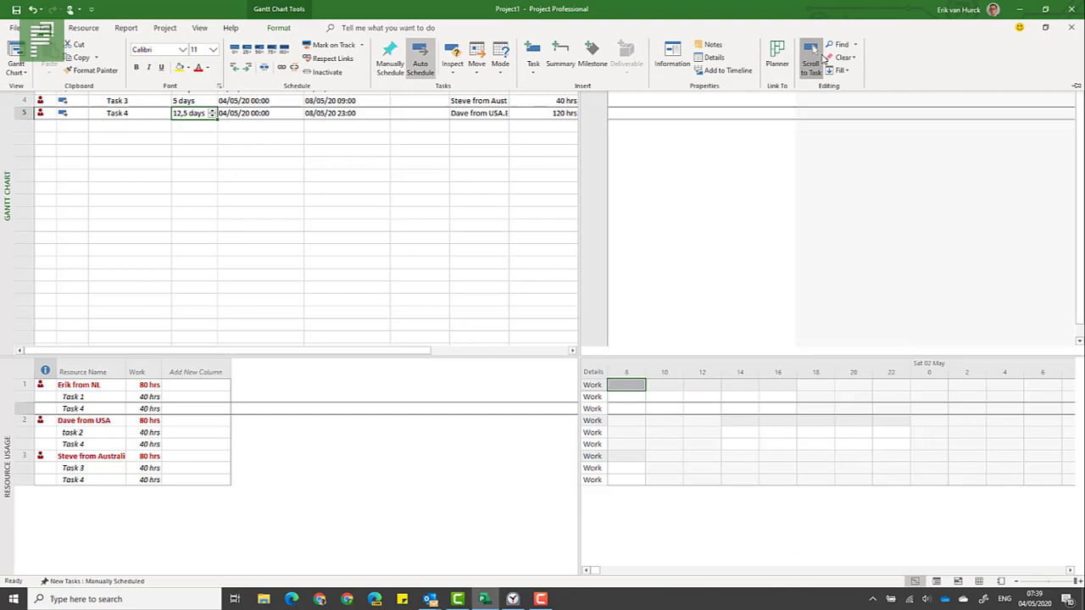
{"action": "left_click", "coordinate": [810, 61]}
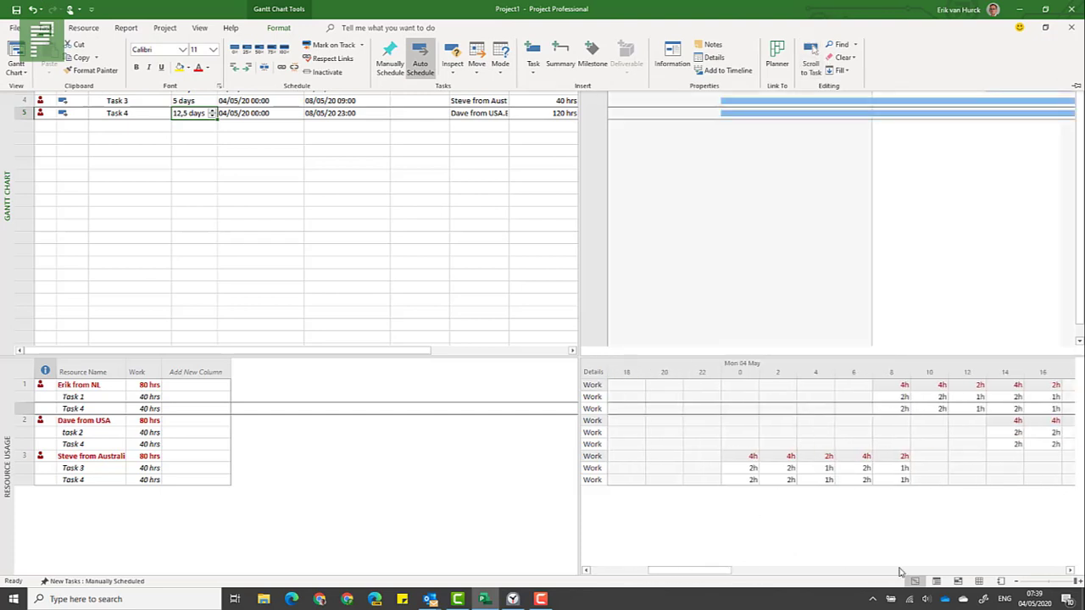
Examine how the three resources' Task 4 hours follow each other from Monday 4 May to Friday 8 May
{"action": "left_click", "coordinate": [1071, 570]}
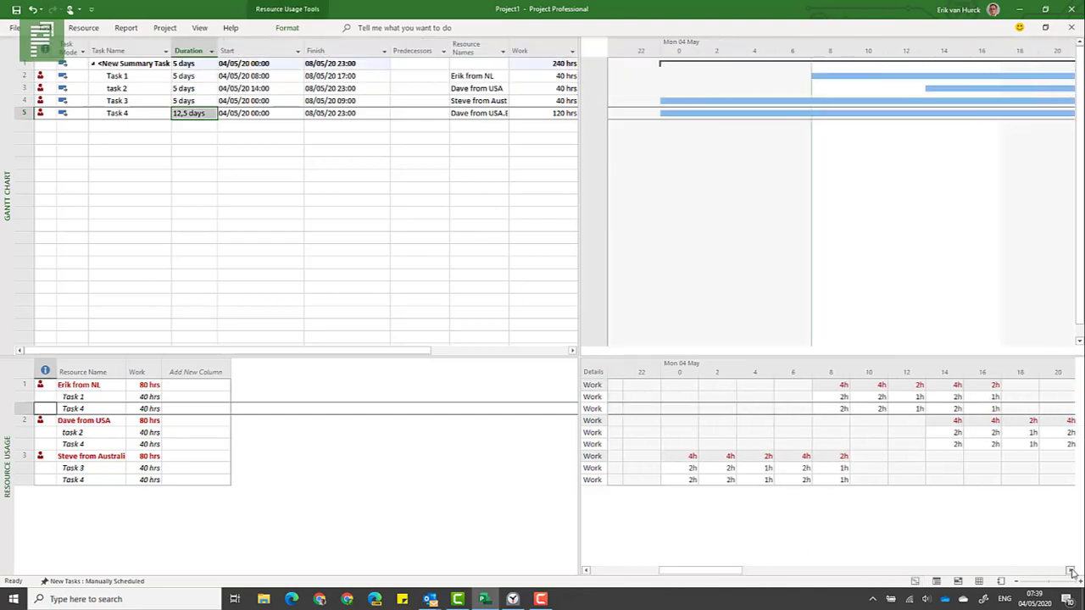
{"action": "left_click", "coordinate": [585, 571]}
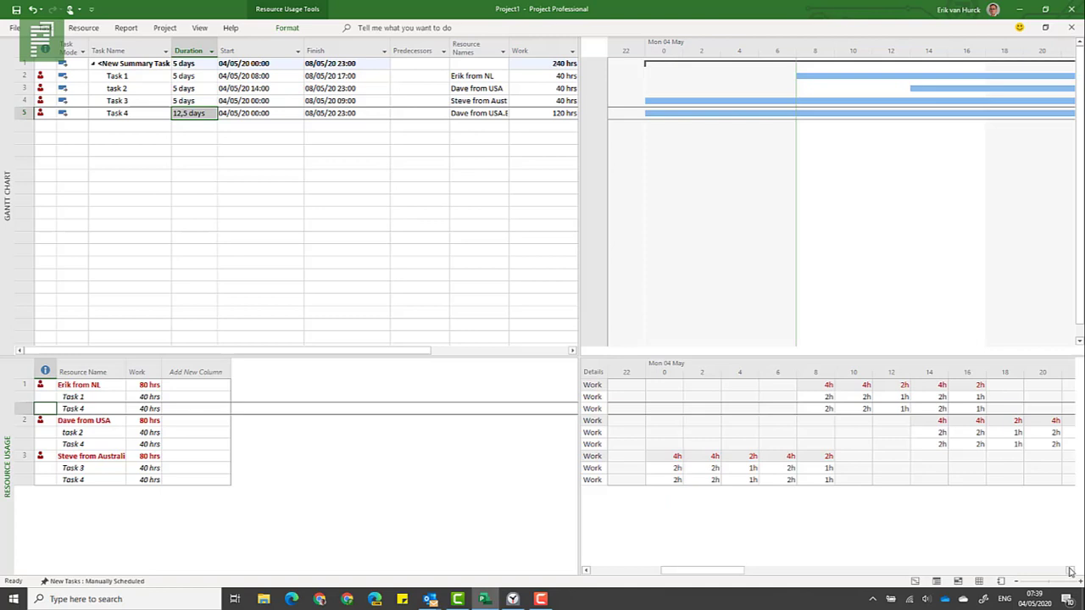
{"action": "left_click_drag", "start_coordinate": [1070, 573], "coordinate": [1066, 570]}
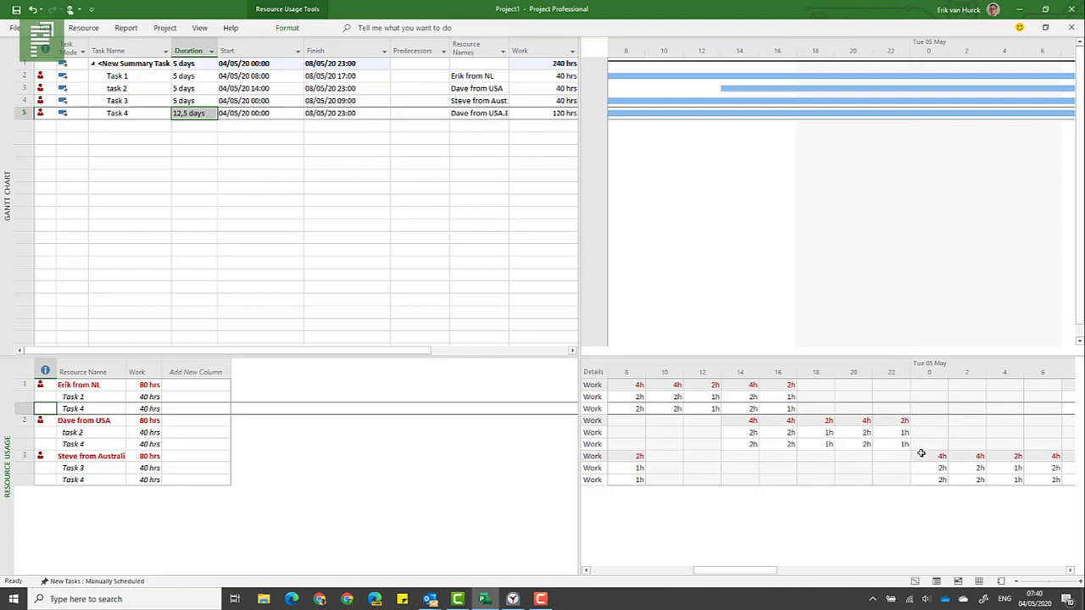
{"action": "left_click", "coordinate": [1070, 571]}
{"action": "left_click_drag", "start_coordinate": [1071, 572], "coordinate": [1071, 572]}
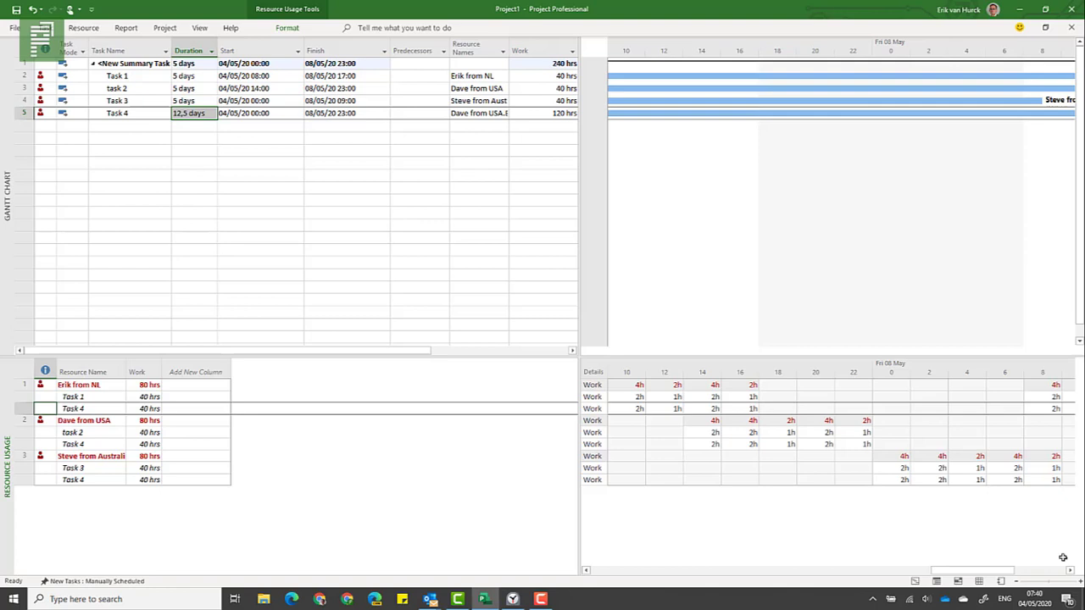
Add a working-time exception named My B Day to the New York Standard calendar
{"action": "left_click", "coordinate": [159, 31]}
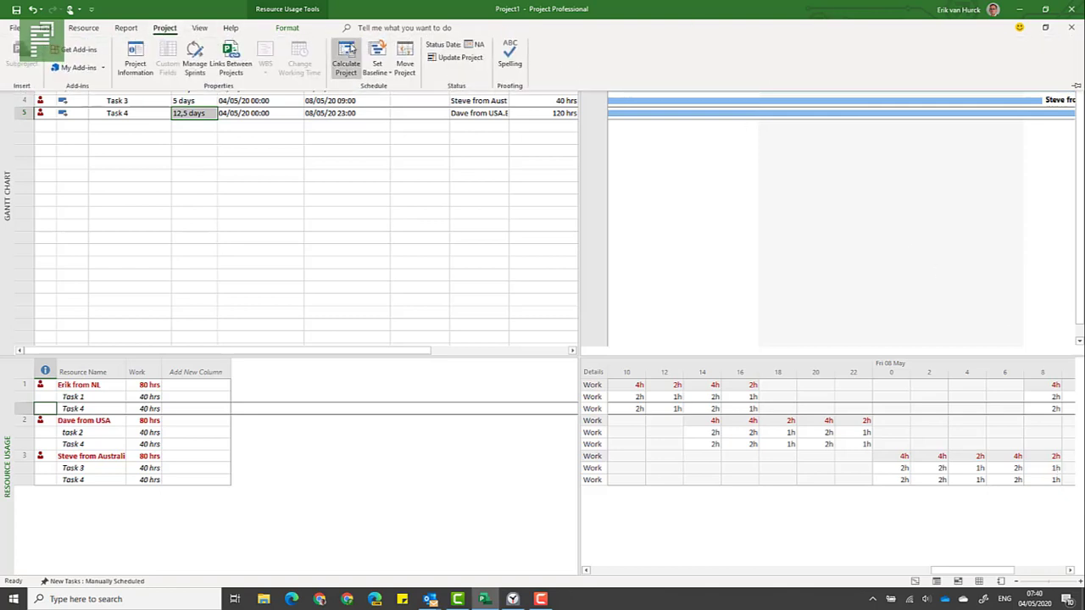
{"action": "double_click", "coordinate": [161, 28]}
{"action": "left_click", "coordinate": [127, 114]}
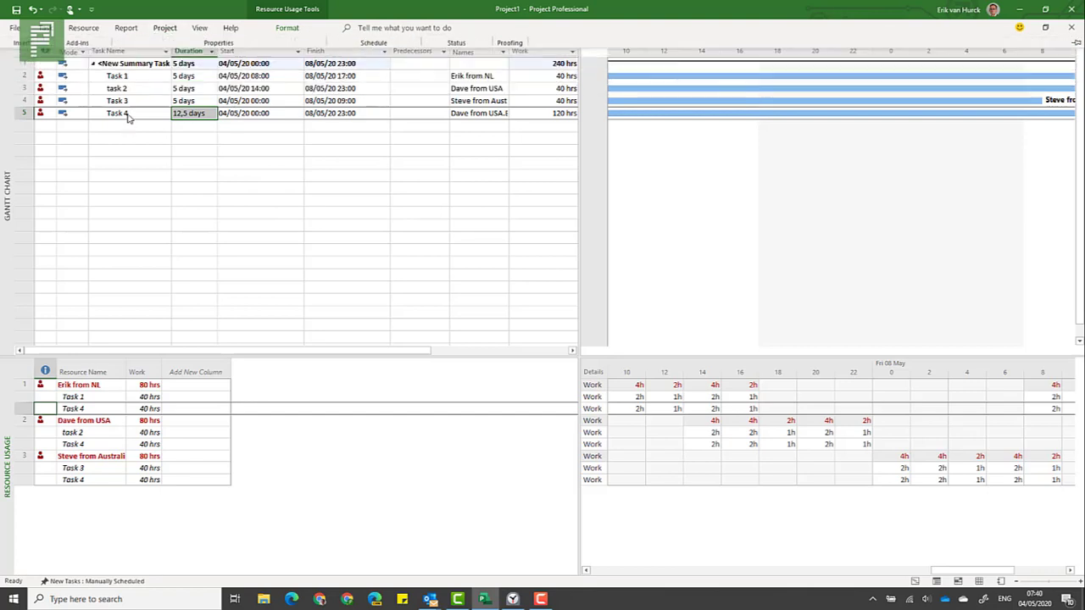
{"action": "left_click", "coordinate": [164, 28]}
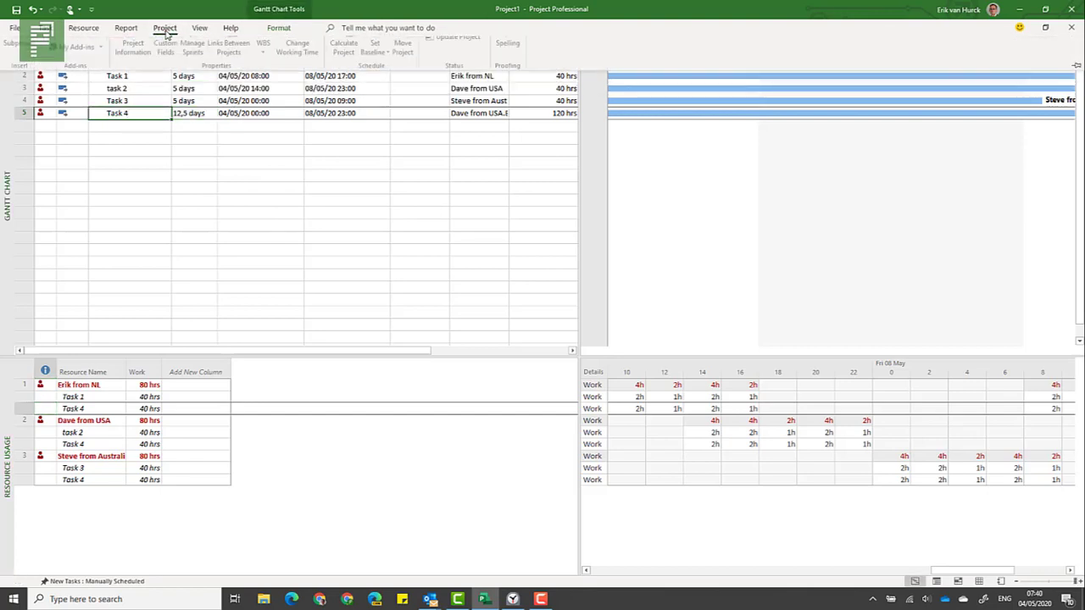
{"action": "left_click", "coordinate": [301, 66]}
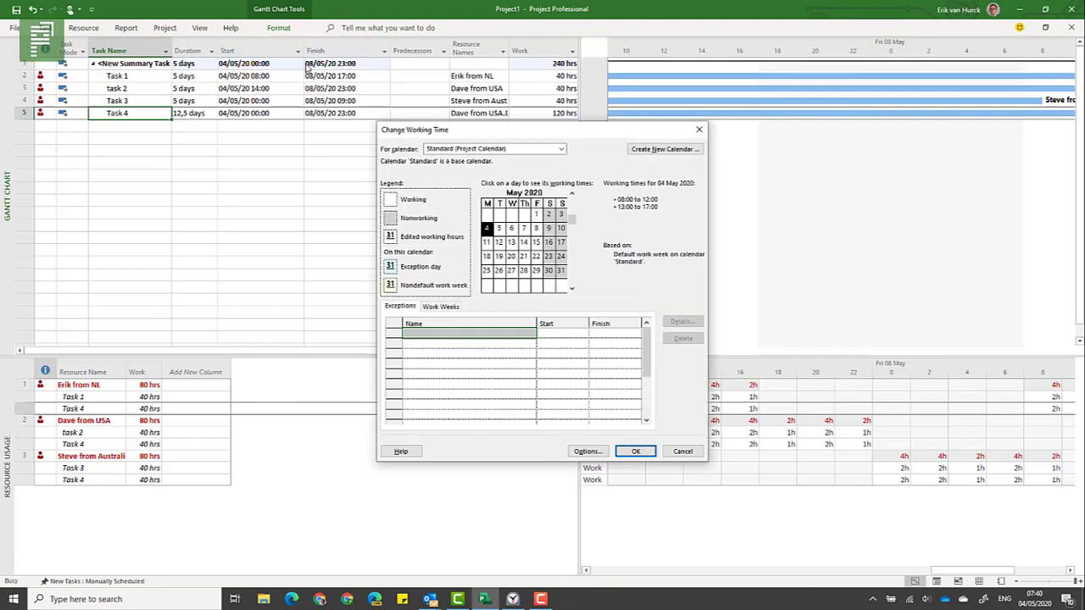
{"action": "left_click", "coordinate": [547, 149]}
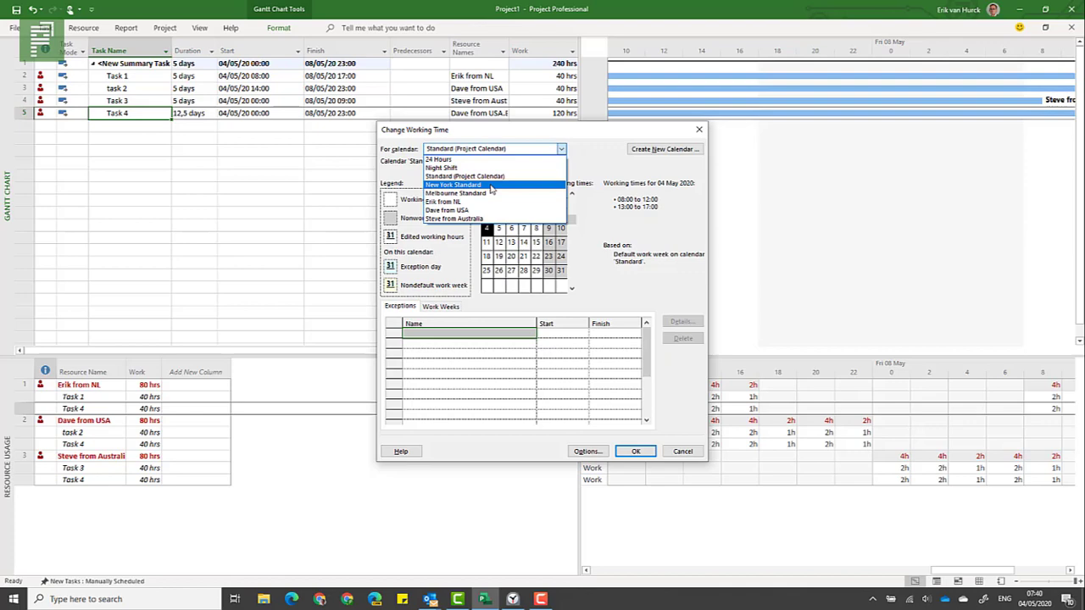
{"action": "left_click", "coordinate": [491, 188]}
{"action": "left_click", "coordinate": [448, 339]}
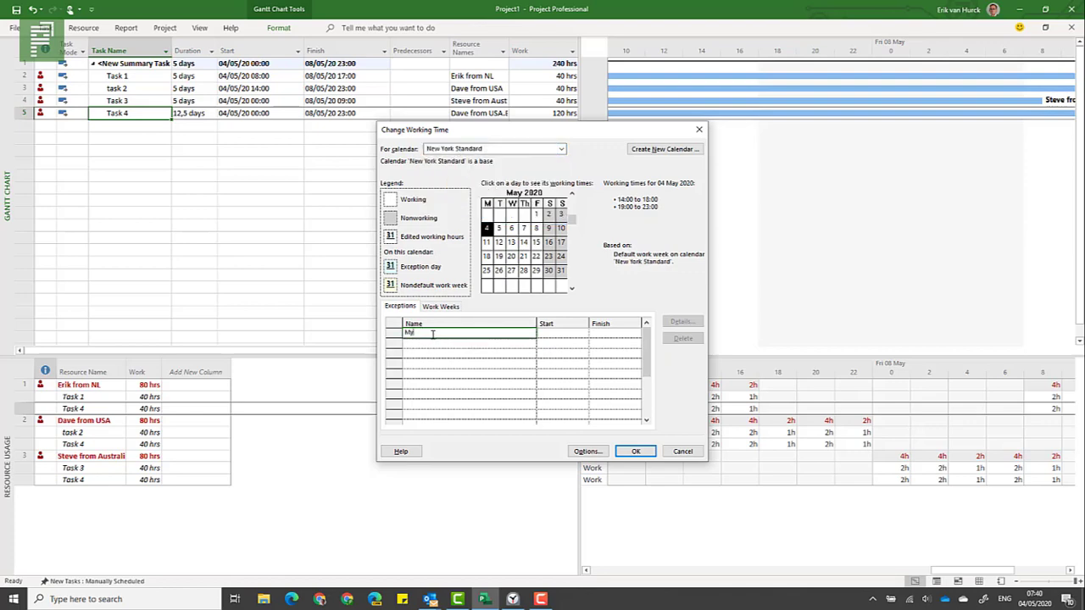
{"action": "type", "text": "My B Day"}
Set the My B Day exception to run from 24/05/2020 to 29/05/2020 and save the calendar change
{"action": "left_click", "coordinate": [557, 257]}
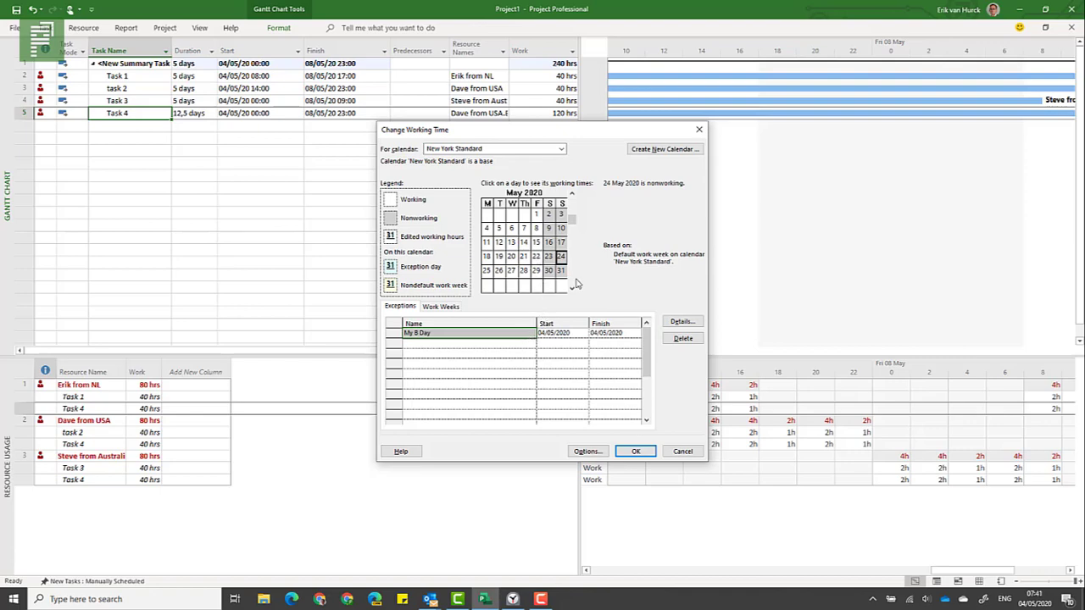
{"action": "left_click", "coordinate": [560, 333]}
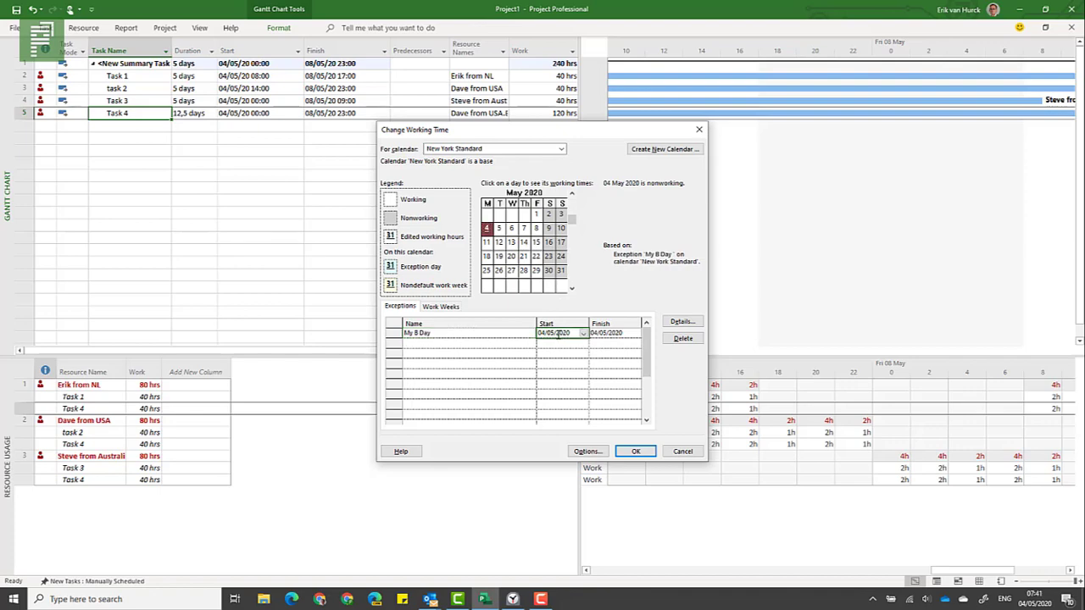
{"action": "left_click", "coordinate": [583, 334]}
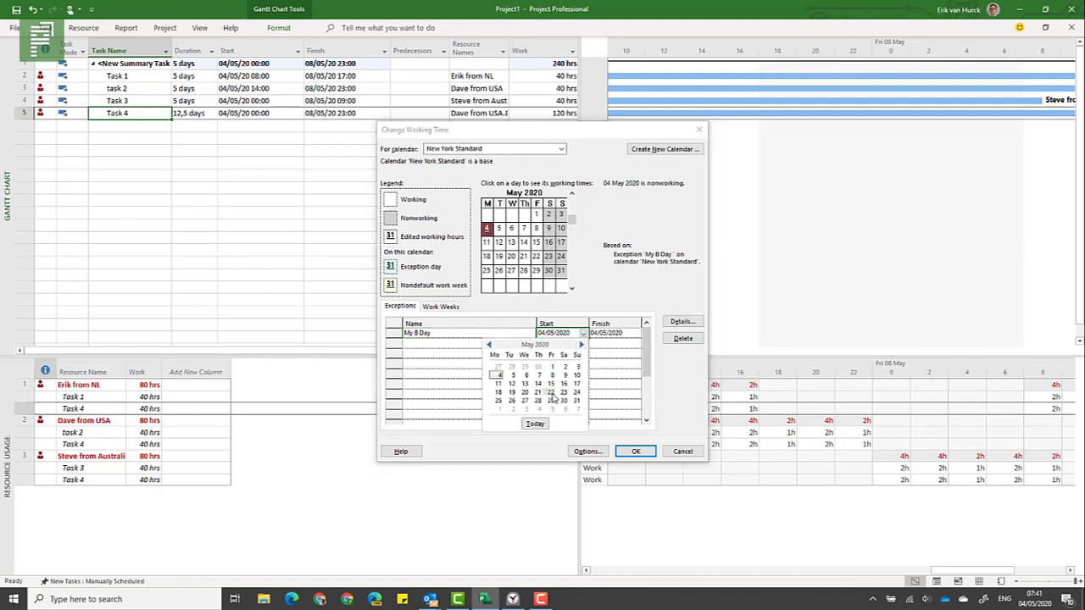
{"action": "left_click", "coordinate": [576, 392]}
{"action": "left_click", "coordinate": [504, 334]}
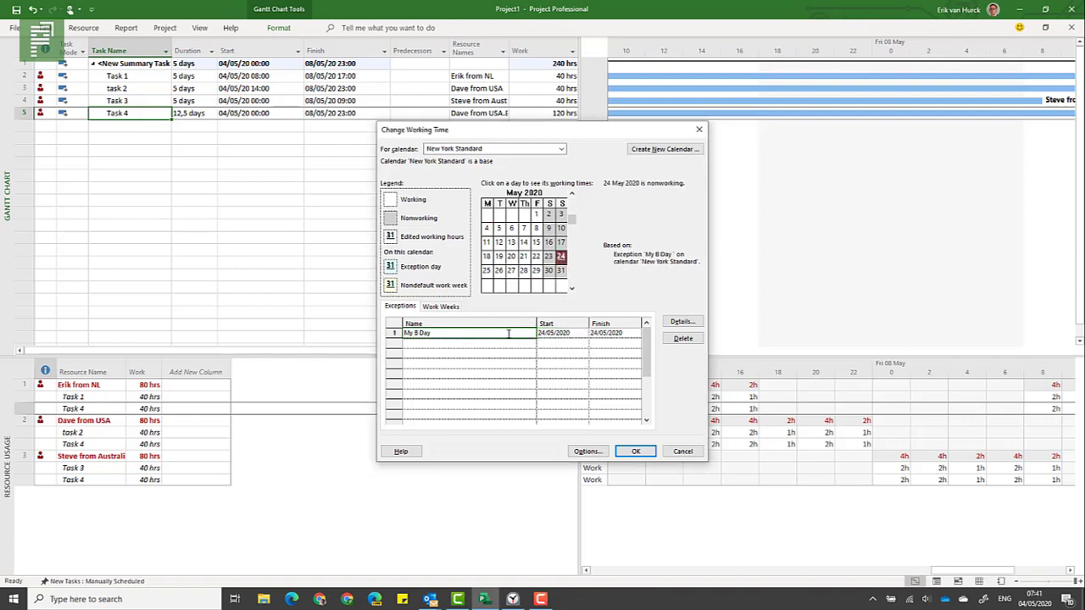
{"action": "left_click", "coordinate": [600, 333]}
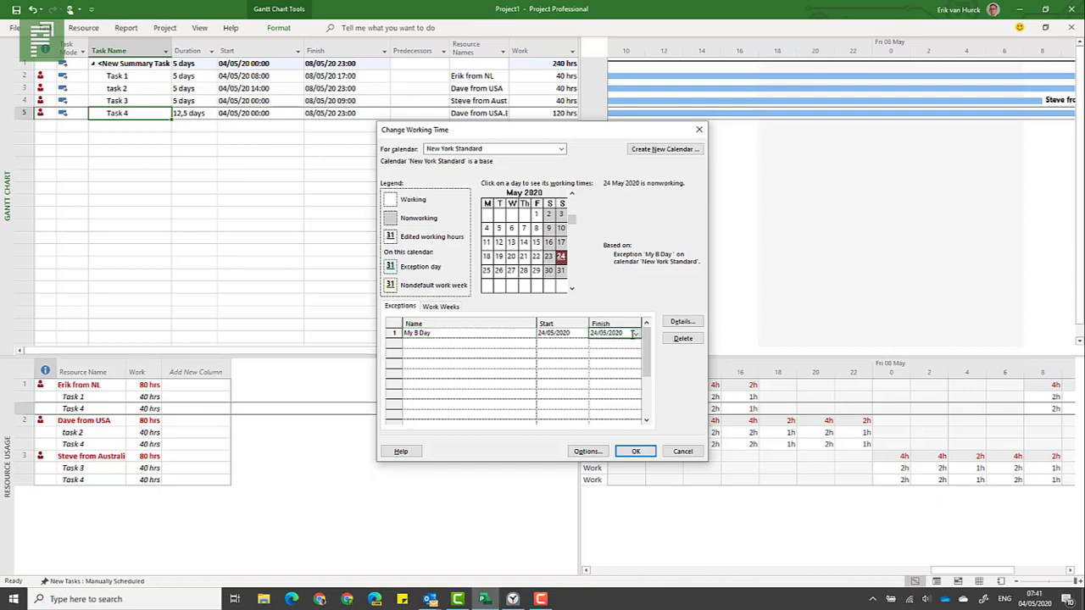
{"action": "left_click", "coordinate": [635, 333]}
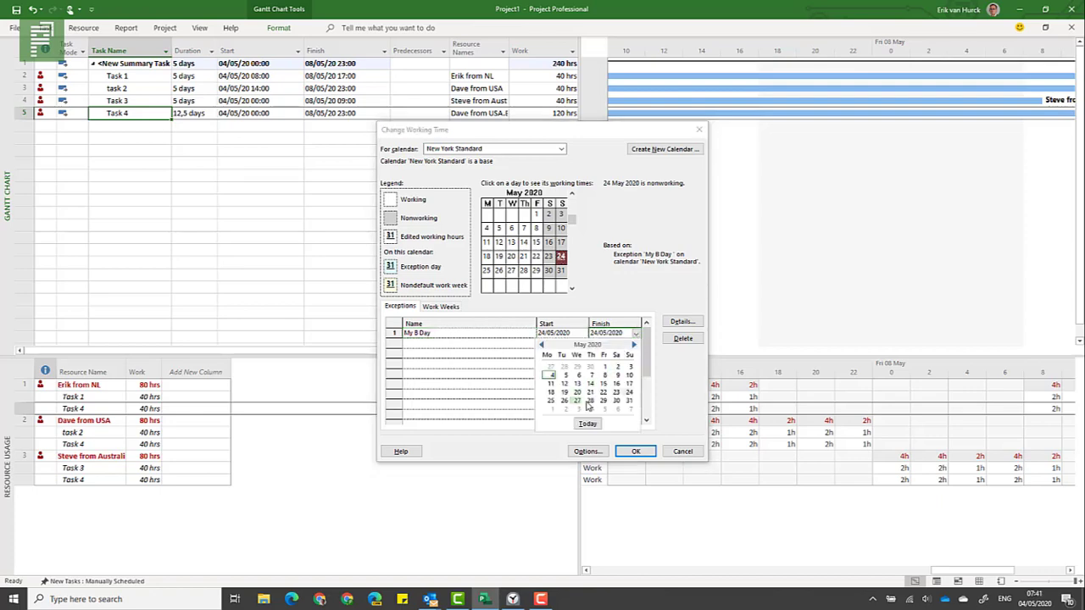
{"action": "left_click", "coordinate": [603, 401]}
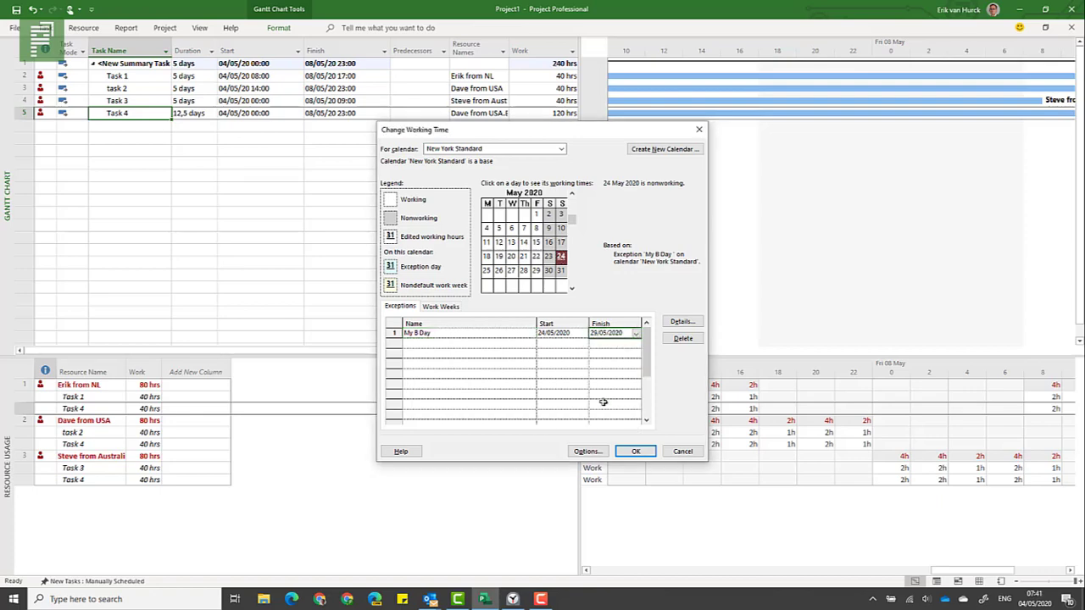
{"action": "left_click", "coordinate": [602, 394]}
{"action": "left_click", "coordinate": [457, 332]}
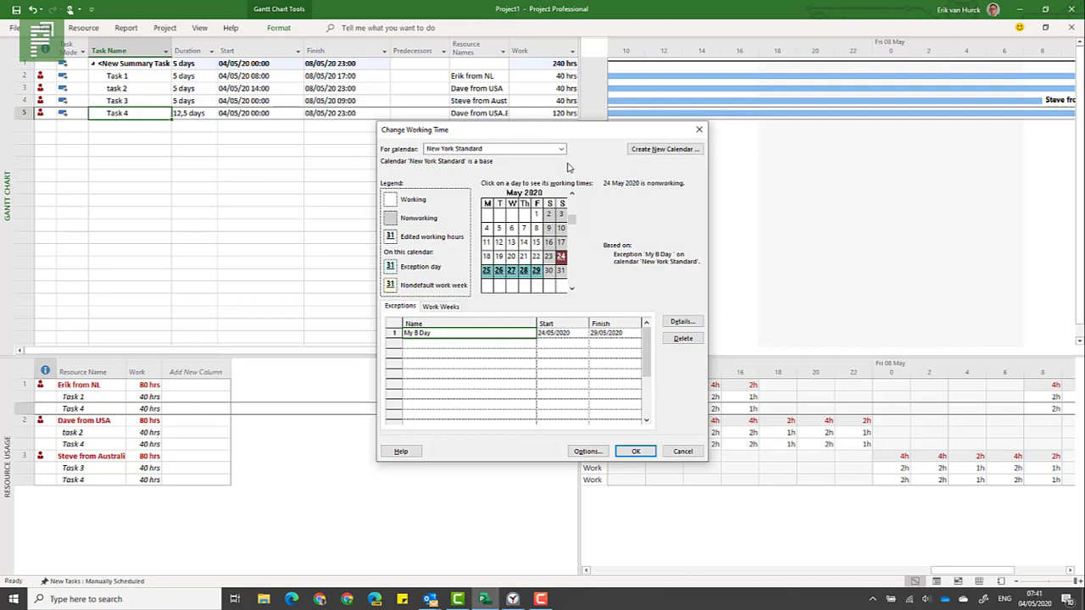
{"action": "left_click", "coordinate": [640, 455]}
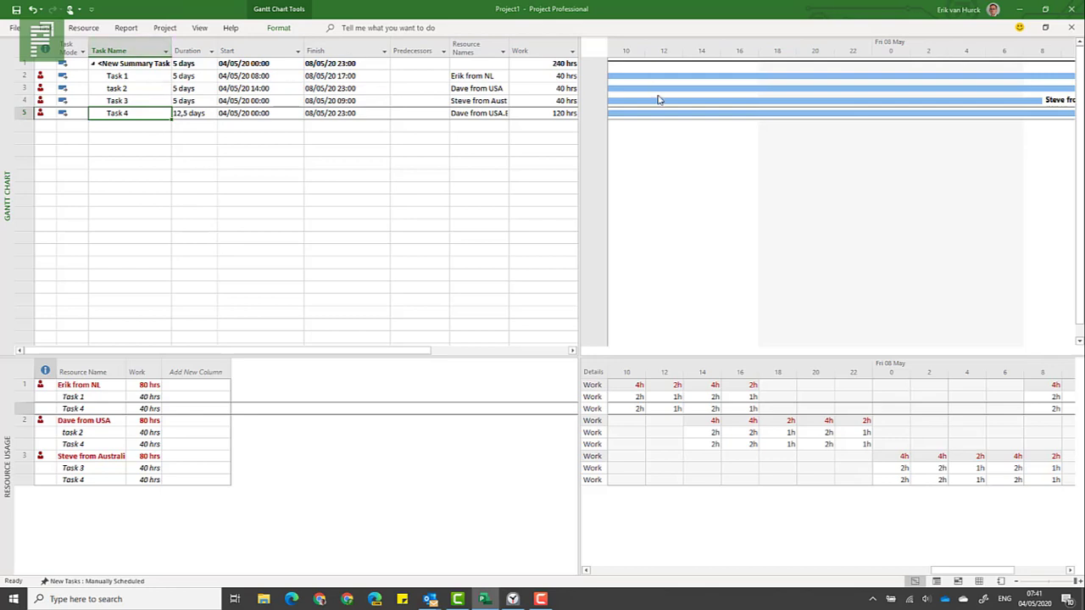
Set the timescale to weeks and bring late April to early July into view in the chart
{"action": "left_click", "coordinate": [200, 28]}
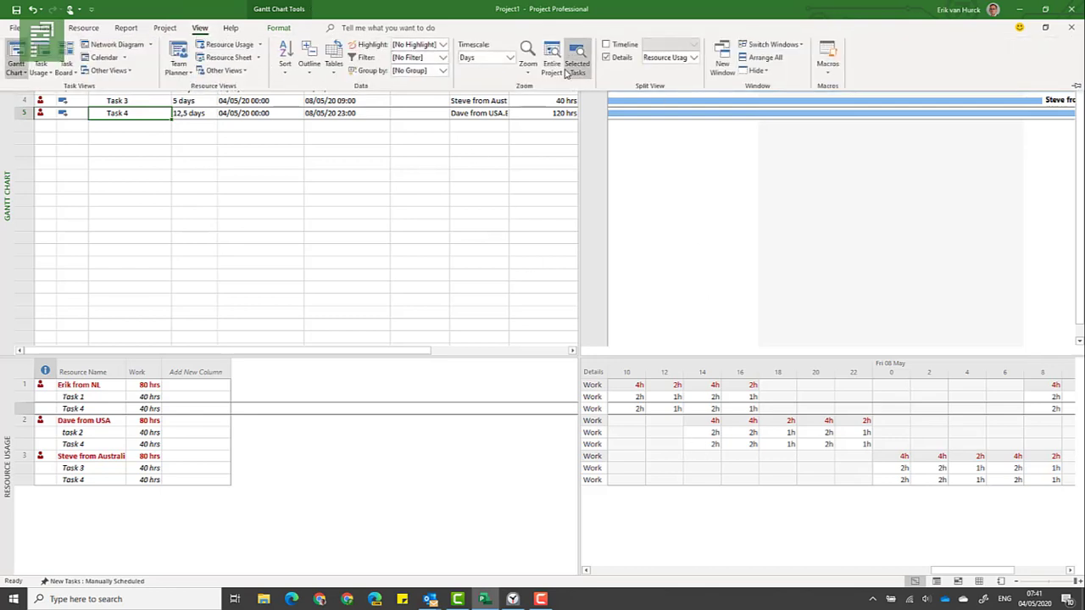
{"action": "left_click", "coordinate": [526, 68]}
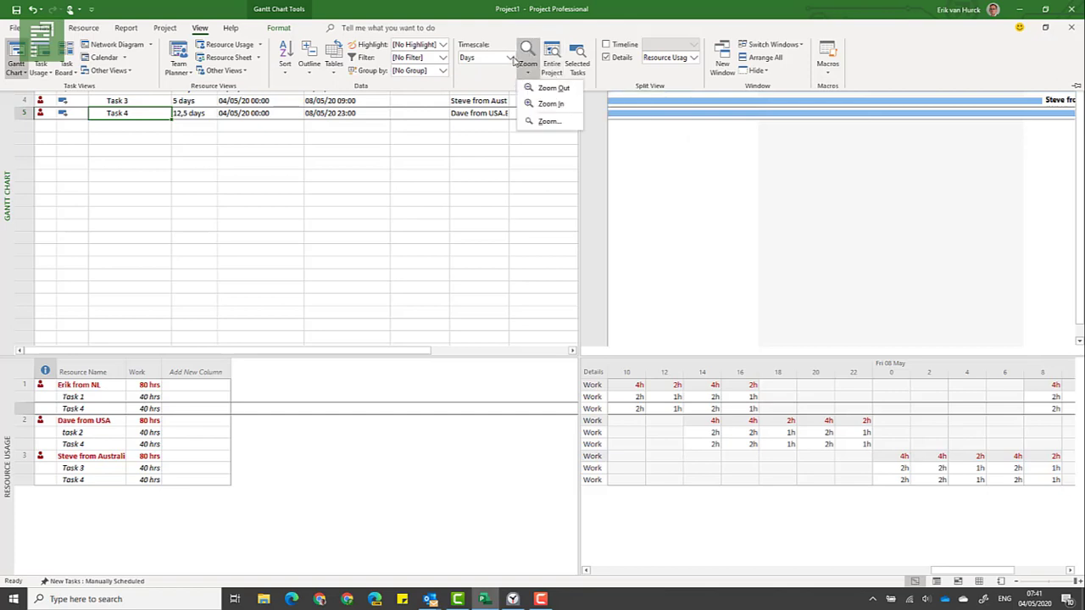
{"action": "left_click", "coordinate": [510, 57]}
{"action": "left_click", "coordinate": [510, 57]}
{"action": "left_click", "coordinate": [506, 114]}
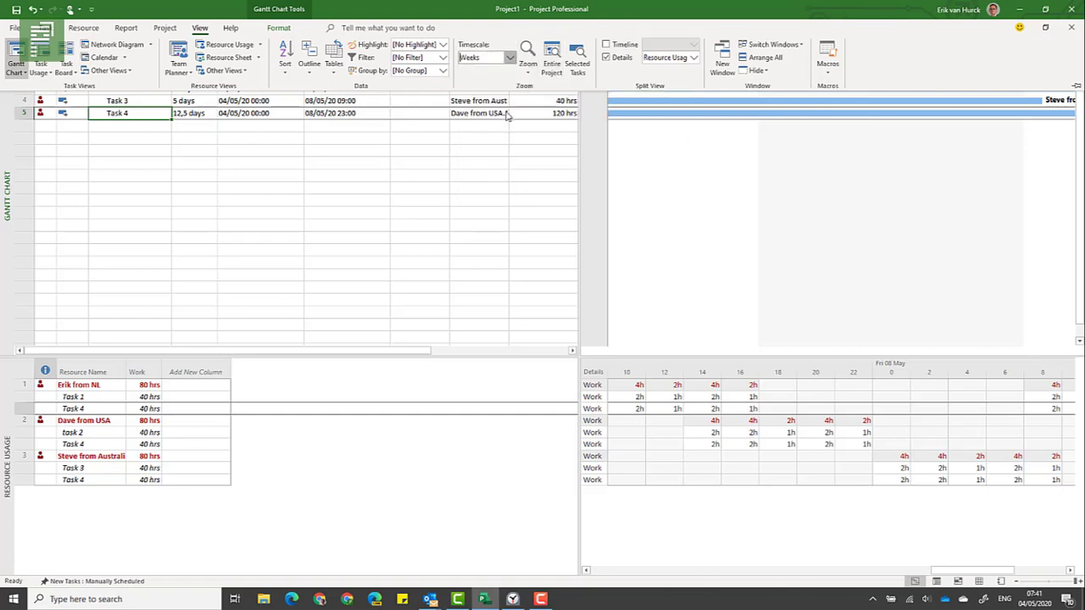
{"action": "left_click", "coordinate": [640, 190]}
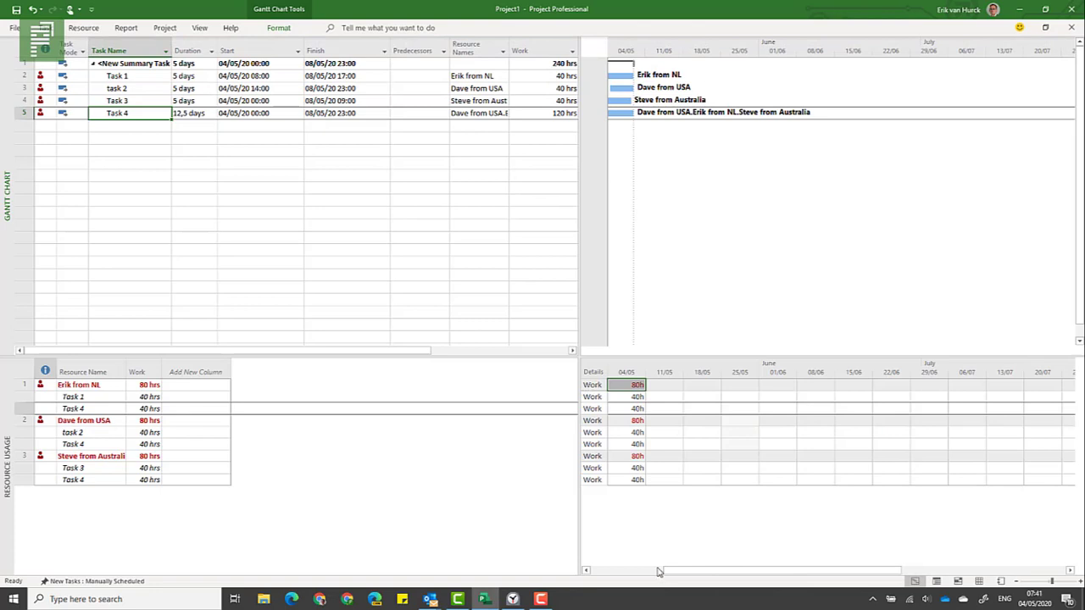
{"action": "left_click", "coordinate": [585, 570]}
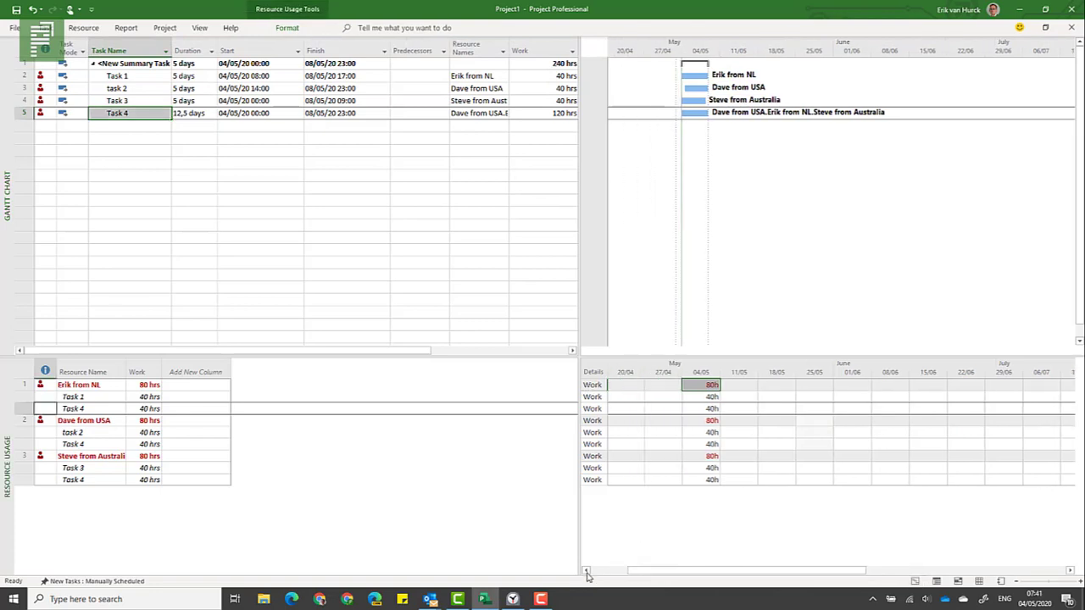
Base the Gantt chart's non-working time shading on the New York Standard calendar
{"action": "right_click", "coordinate": [778, 44]}
{"action": "left_click", "coordinate": [782, 52]}
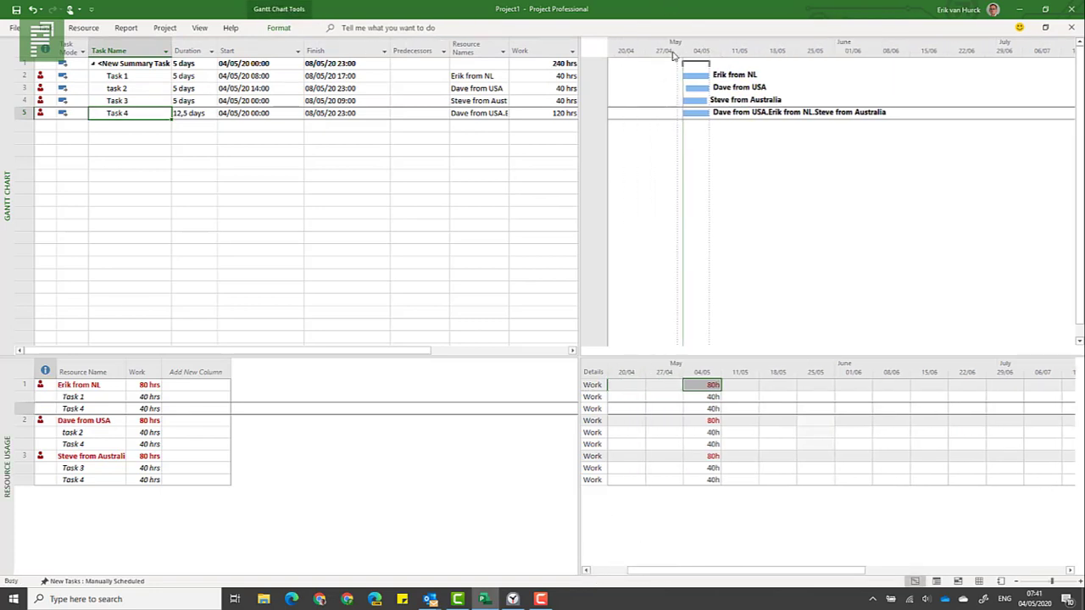
{"action": "left_click", "coordinate": [532, 223]}
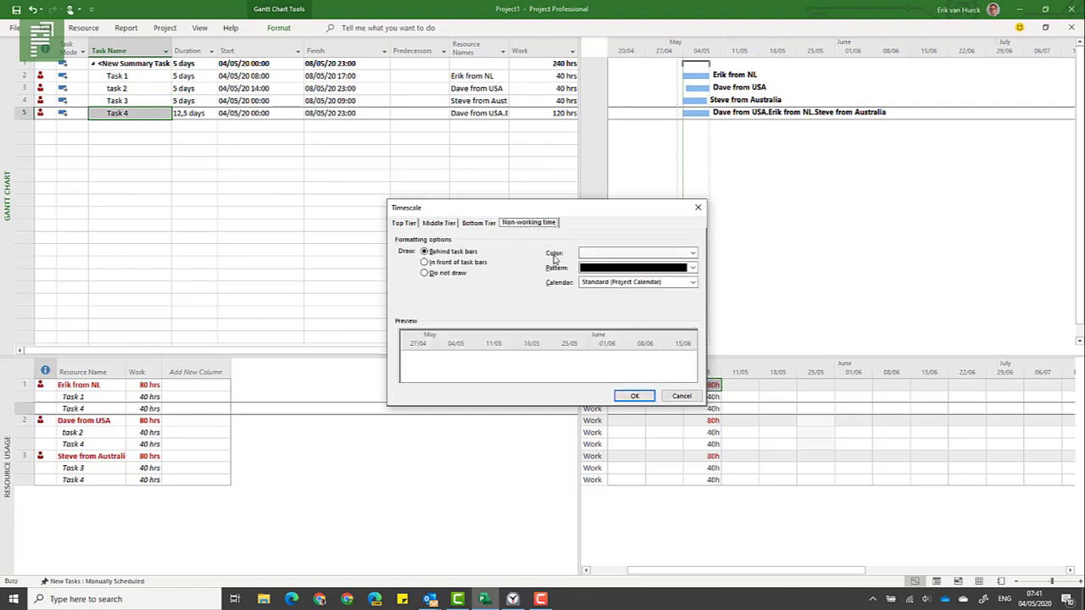
{"action": "left_click", "coordinate": [610, 281]}
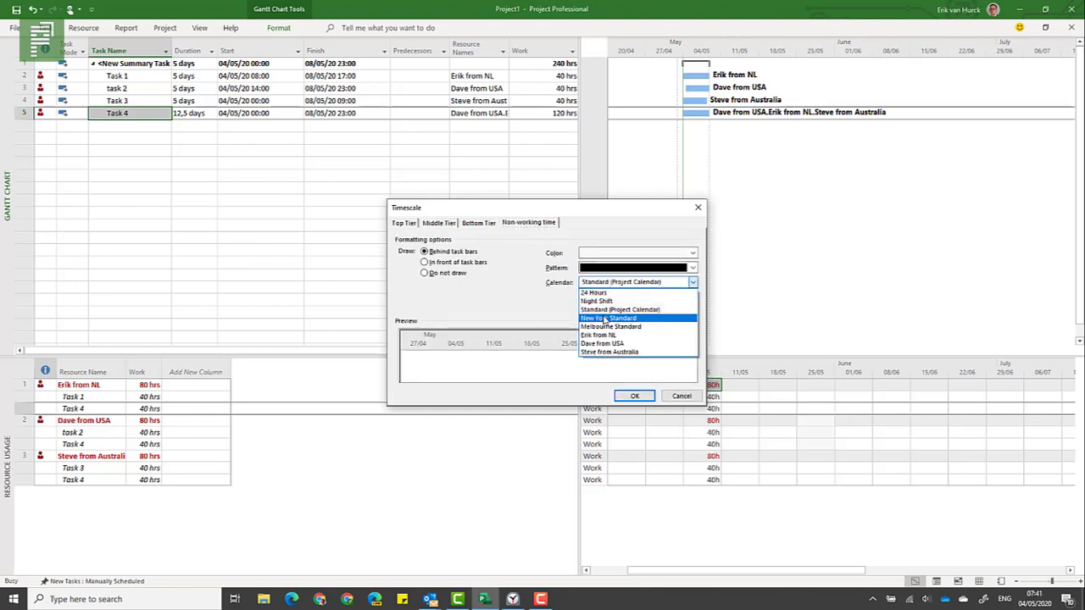
{"action": "left_click", "coordinate": [605, 319]}
{"action": "left_click", "coordinate": [634, 396]}
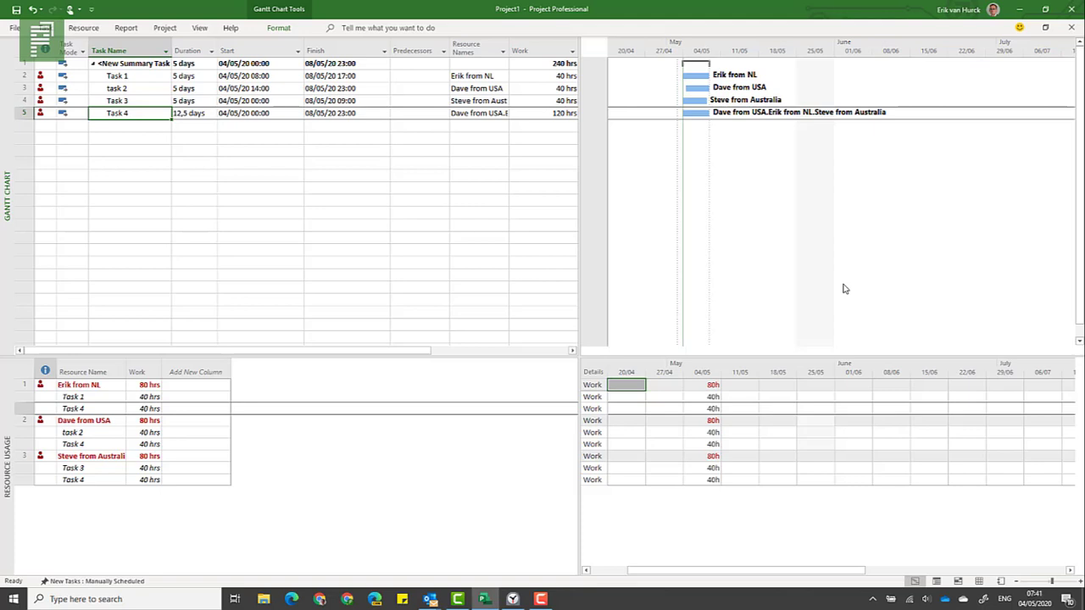
Set the Gantt chart's non-working time shading back to the Standard (Project Calendar) calendar
{"action": "left_click", "coordinate": [521, 40]}
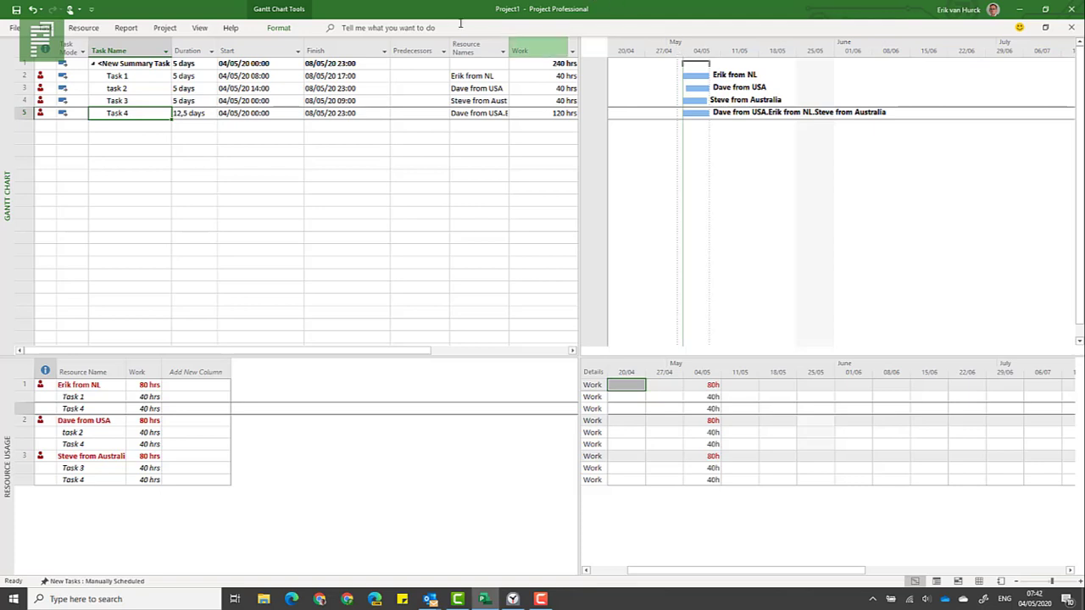
{"action": "left_click", "coordinate": [199, 28]}
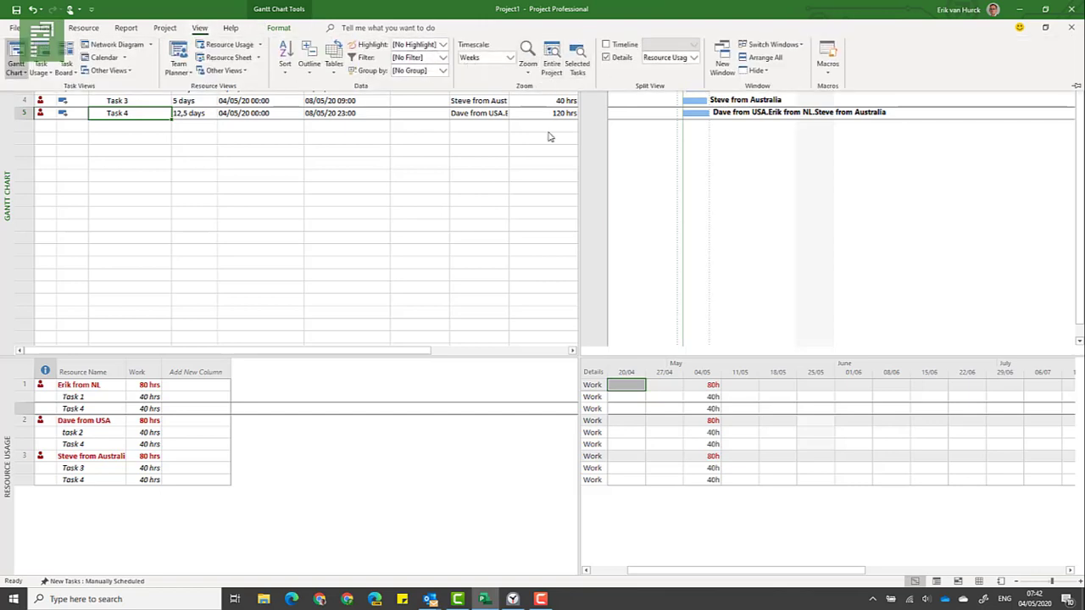
{"action": "left_click", "coordinate": [671, 69]}
{"action": "right_click", "coordinate": [672, 55]}
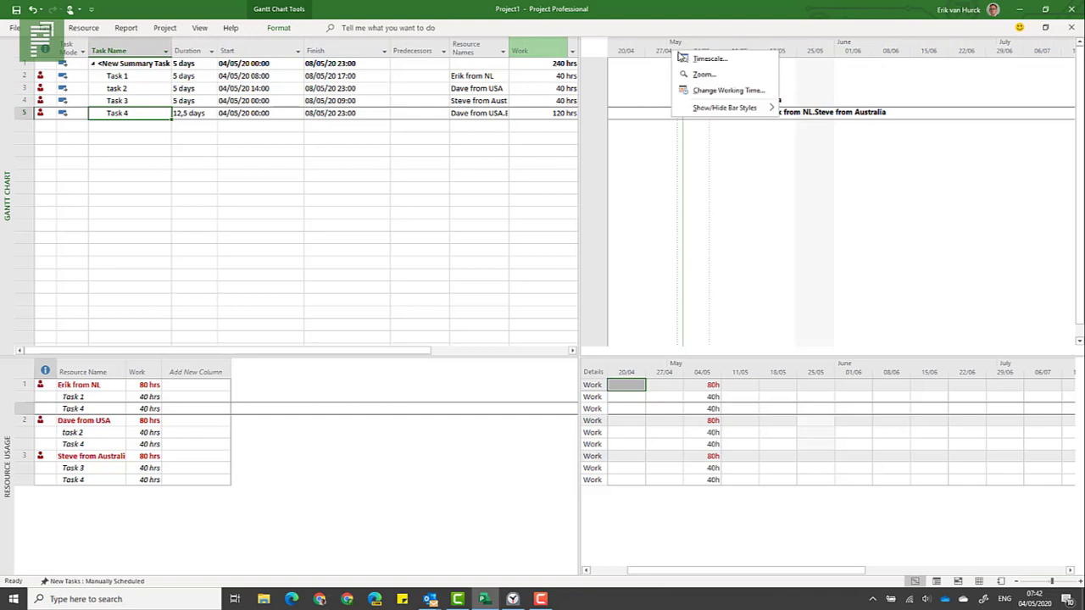
{"action": "left_click", "coordinate": [686, 61]}
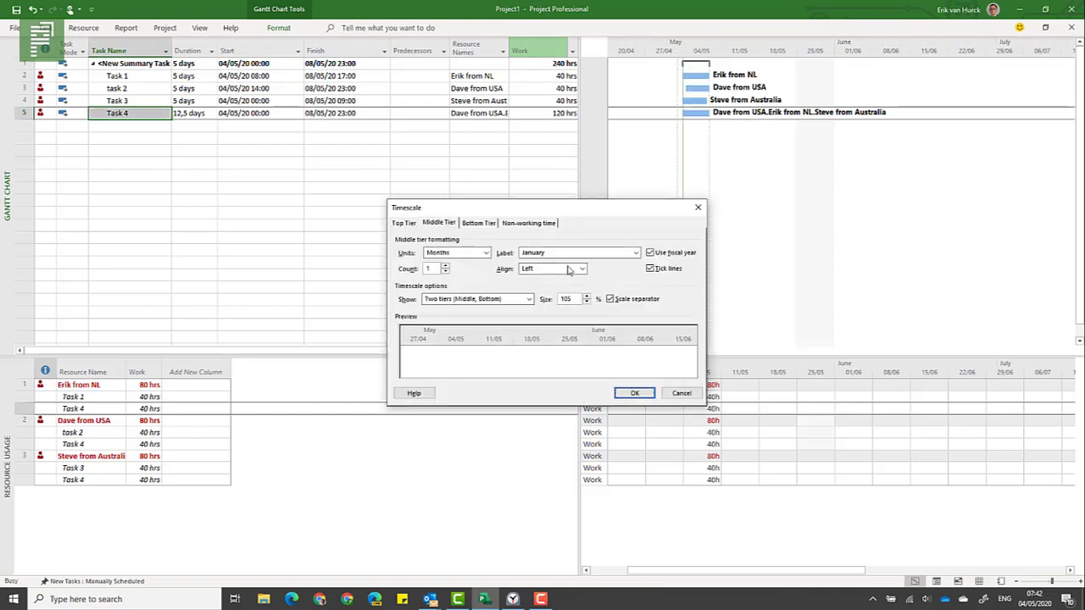
{"action": "left_click", "coordinate": [520, 224]}
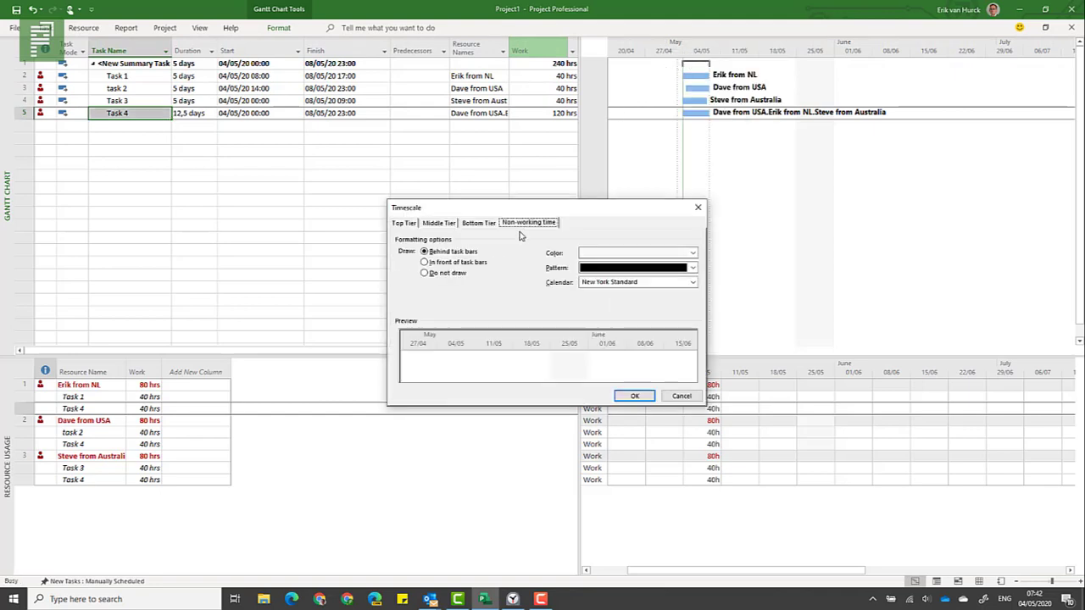
{"action": "left_click", "coordinate": [608, 282]}
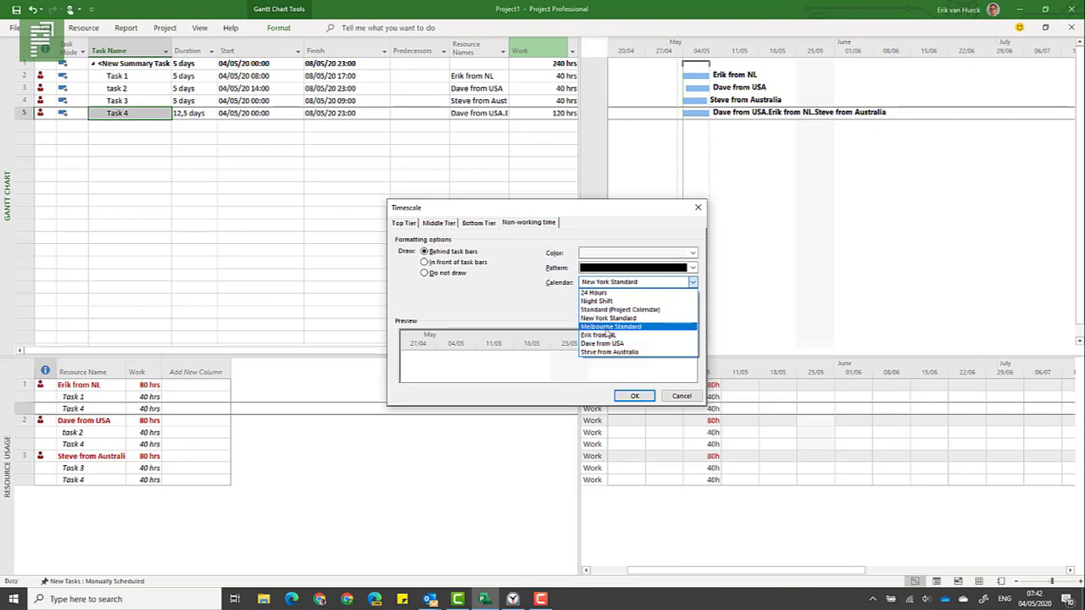
{"action": "left_click", "coordinate": [607, 310]}
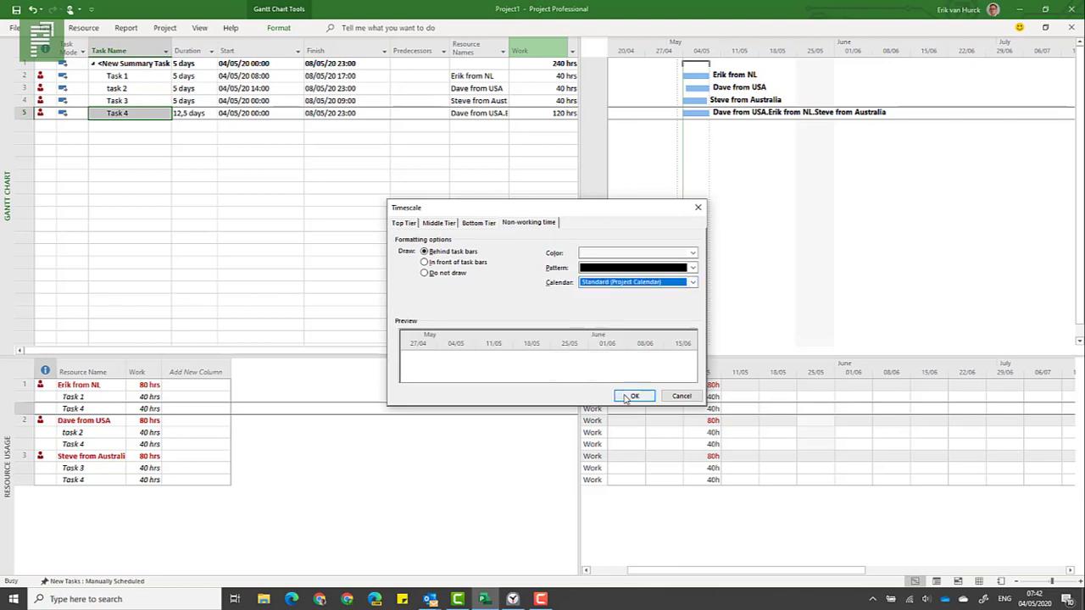
{"action": "left_click", "coordinate": [631, 396]}
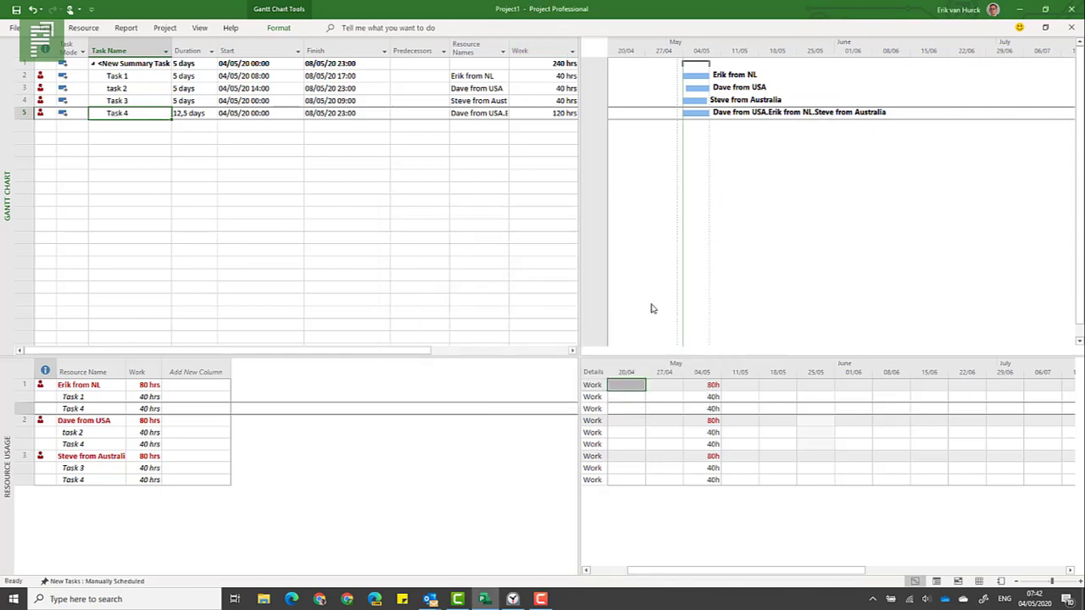